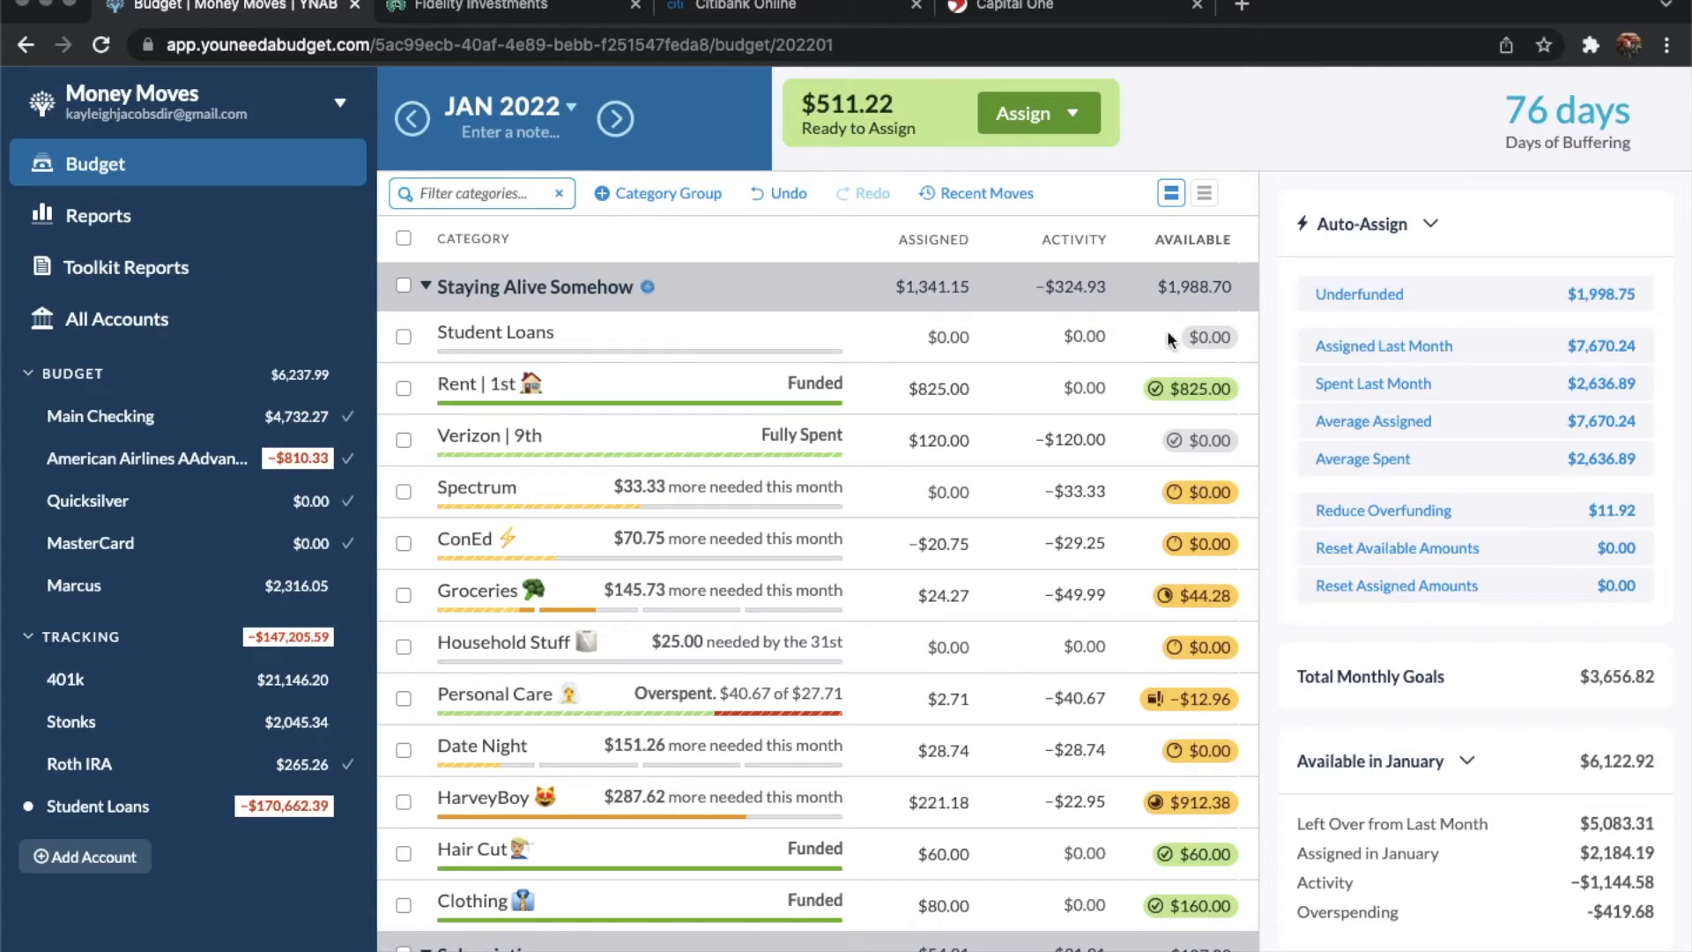
Review the January activity transactions of the Personal Care category.
scroll(1123, 414, "down", 2)
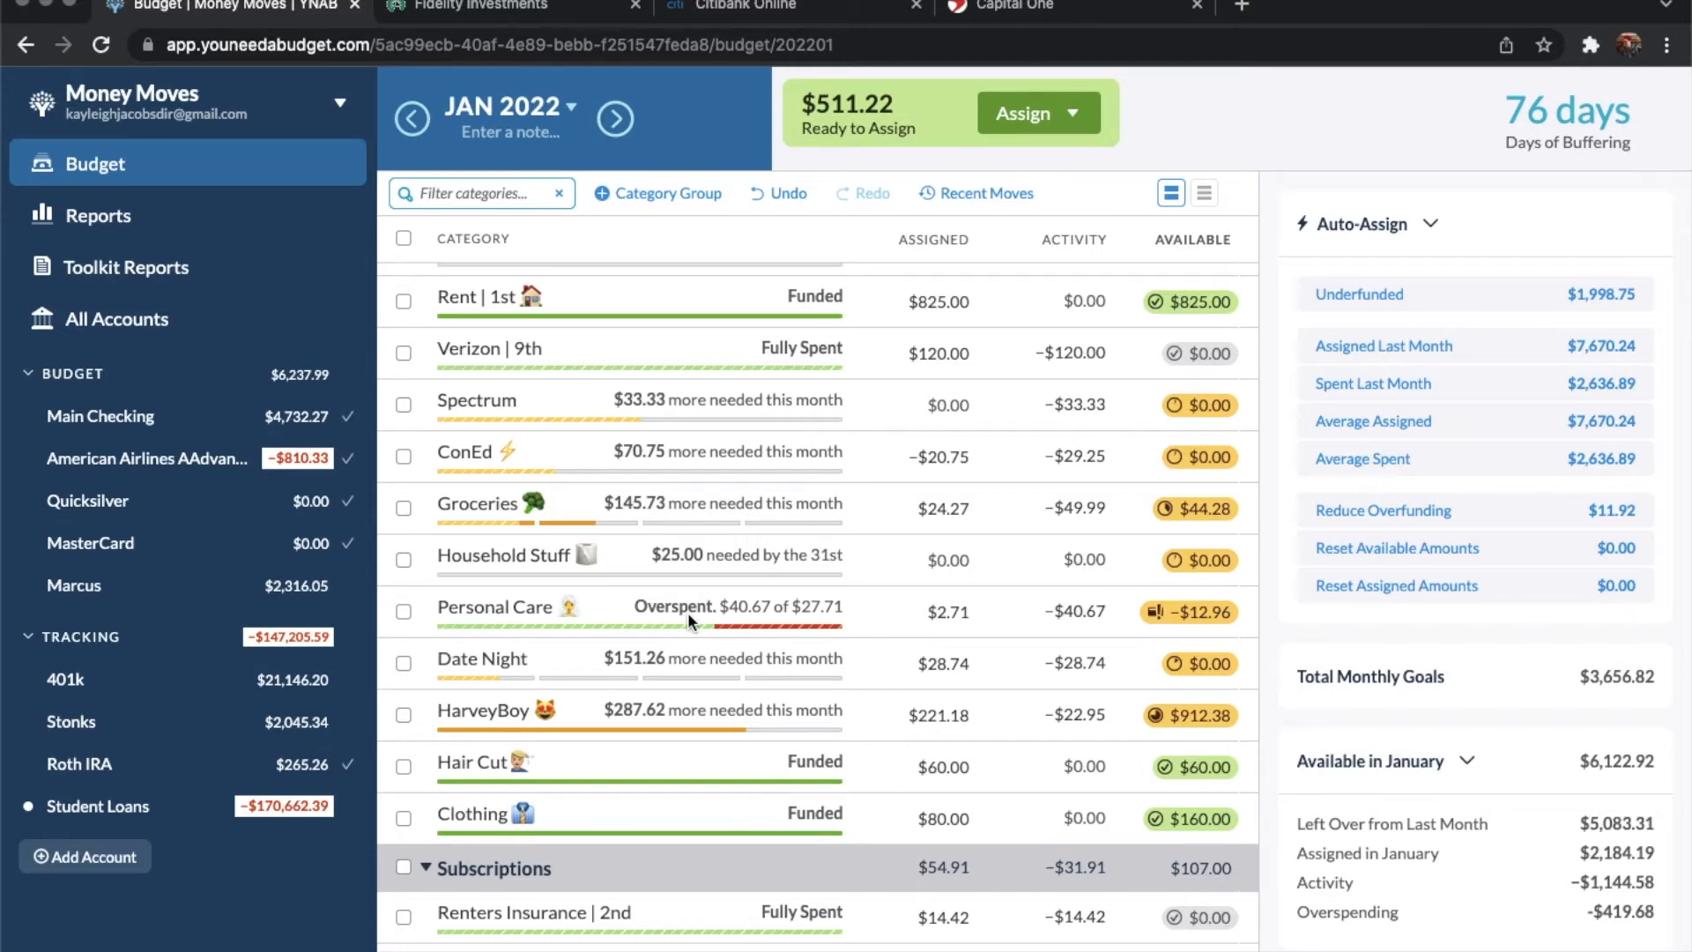
left_click(1083, 614)
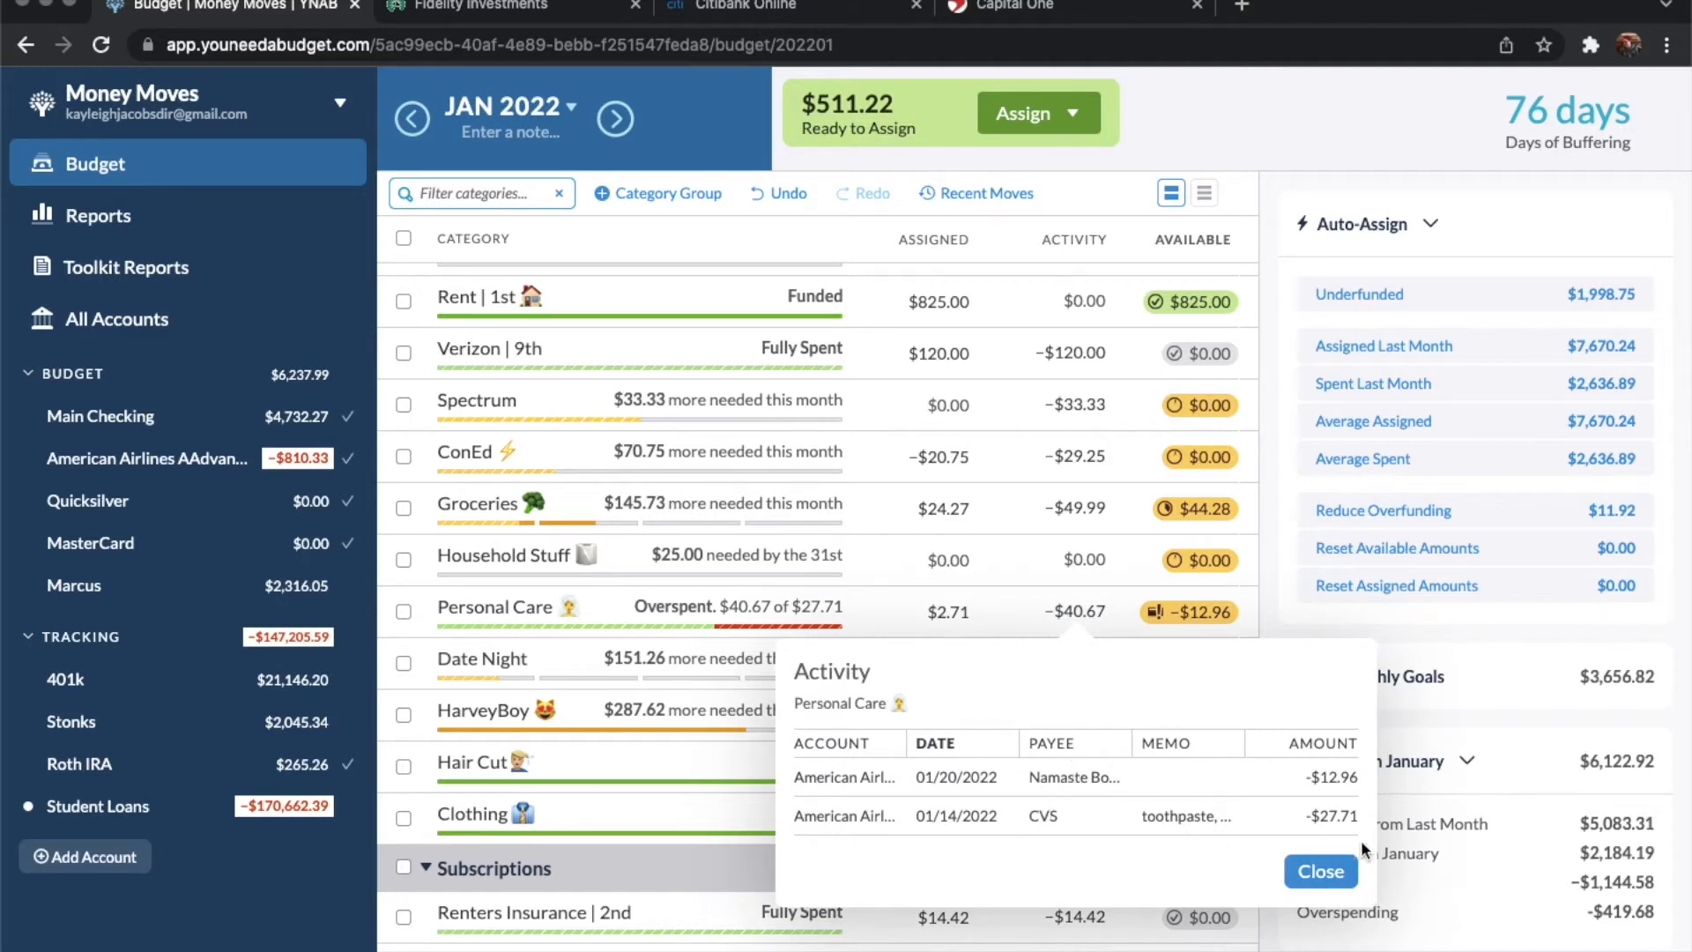
left_click(1321, 871)
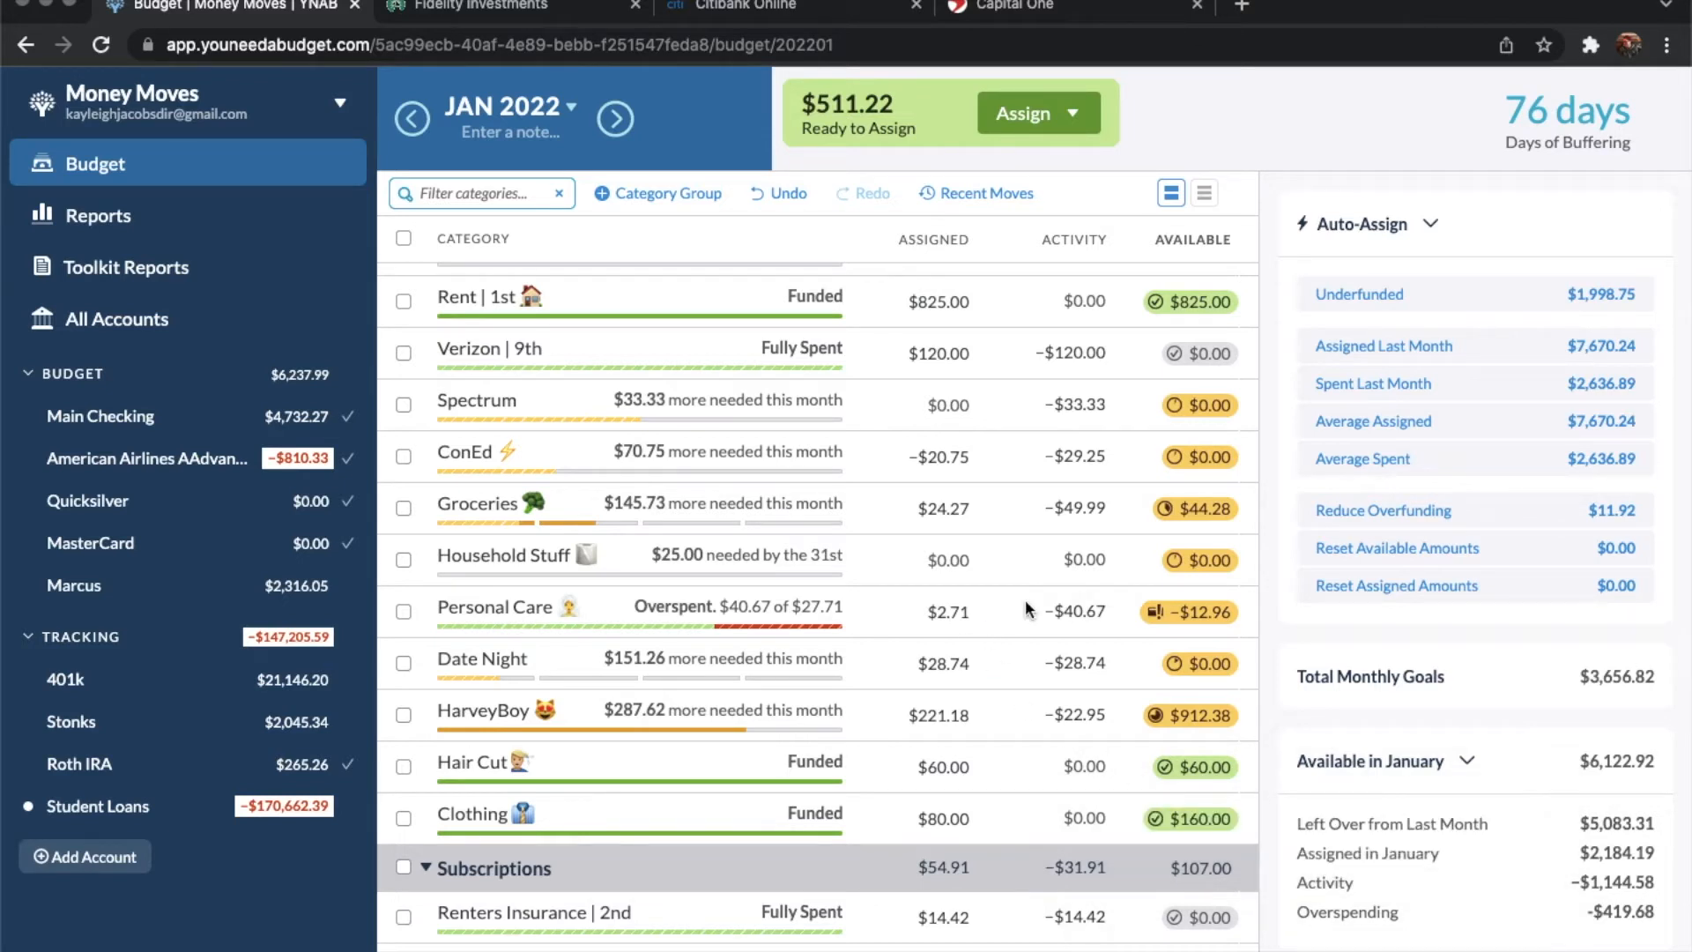
Cover the Personal Care overspending with money from the Groceries category.
left_click(1209, 609)
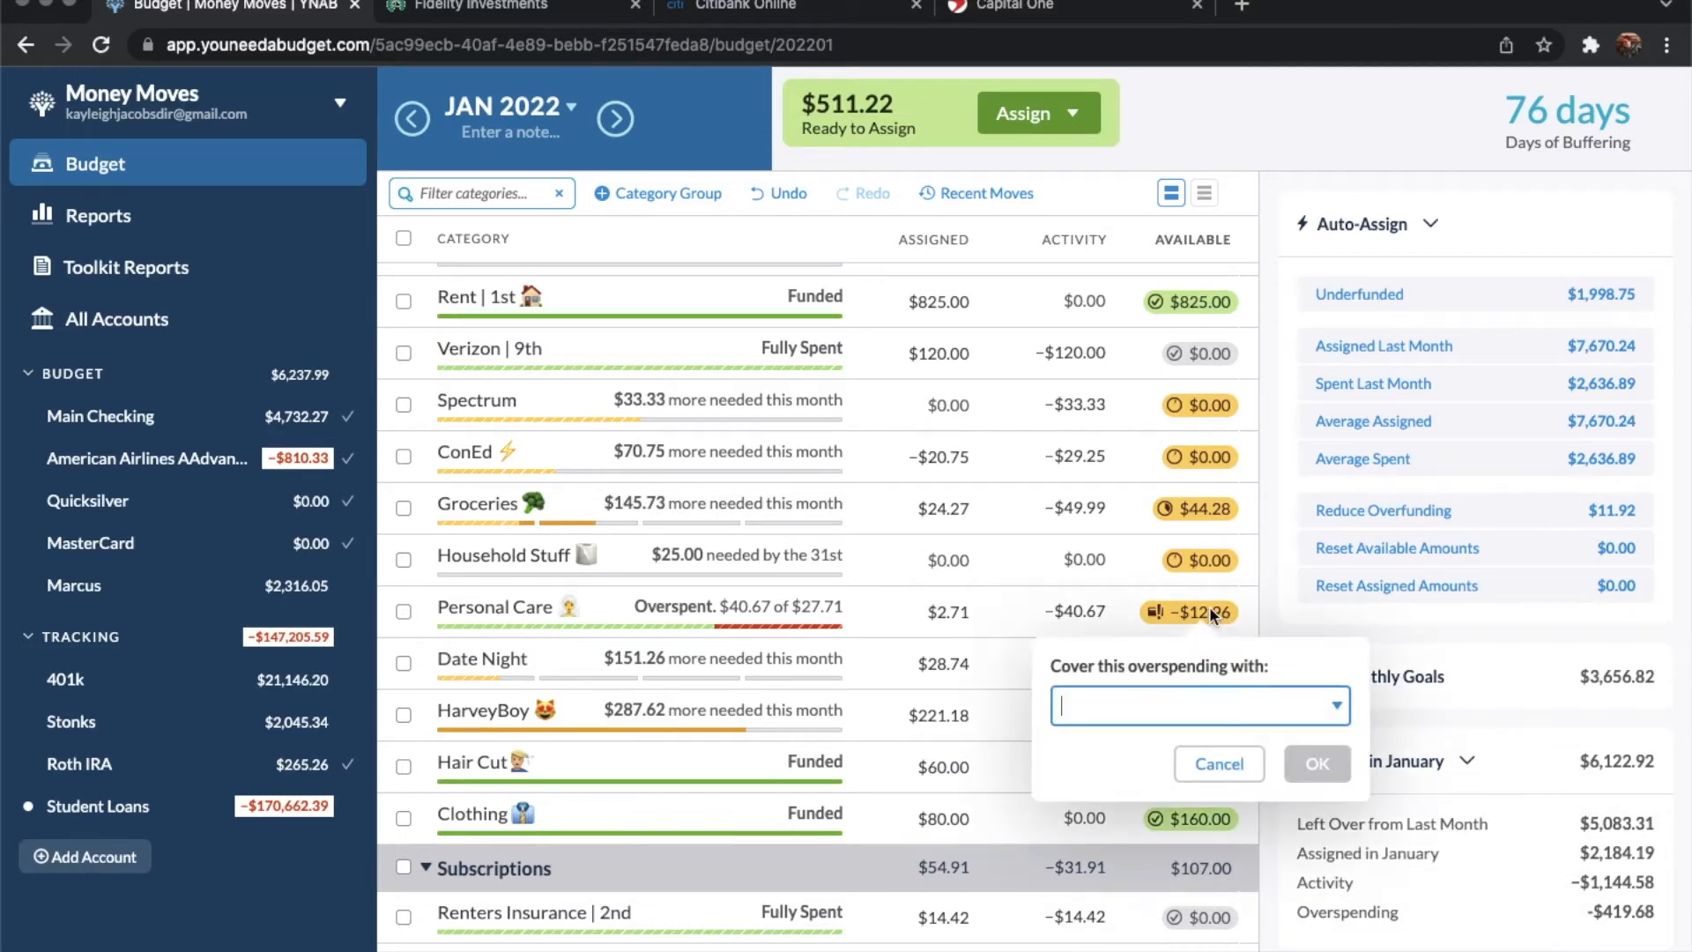
left_click(1331, 705)
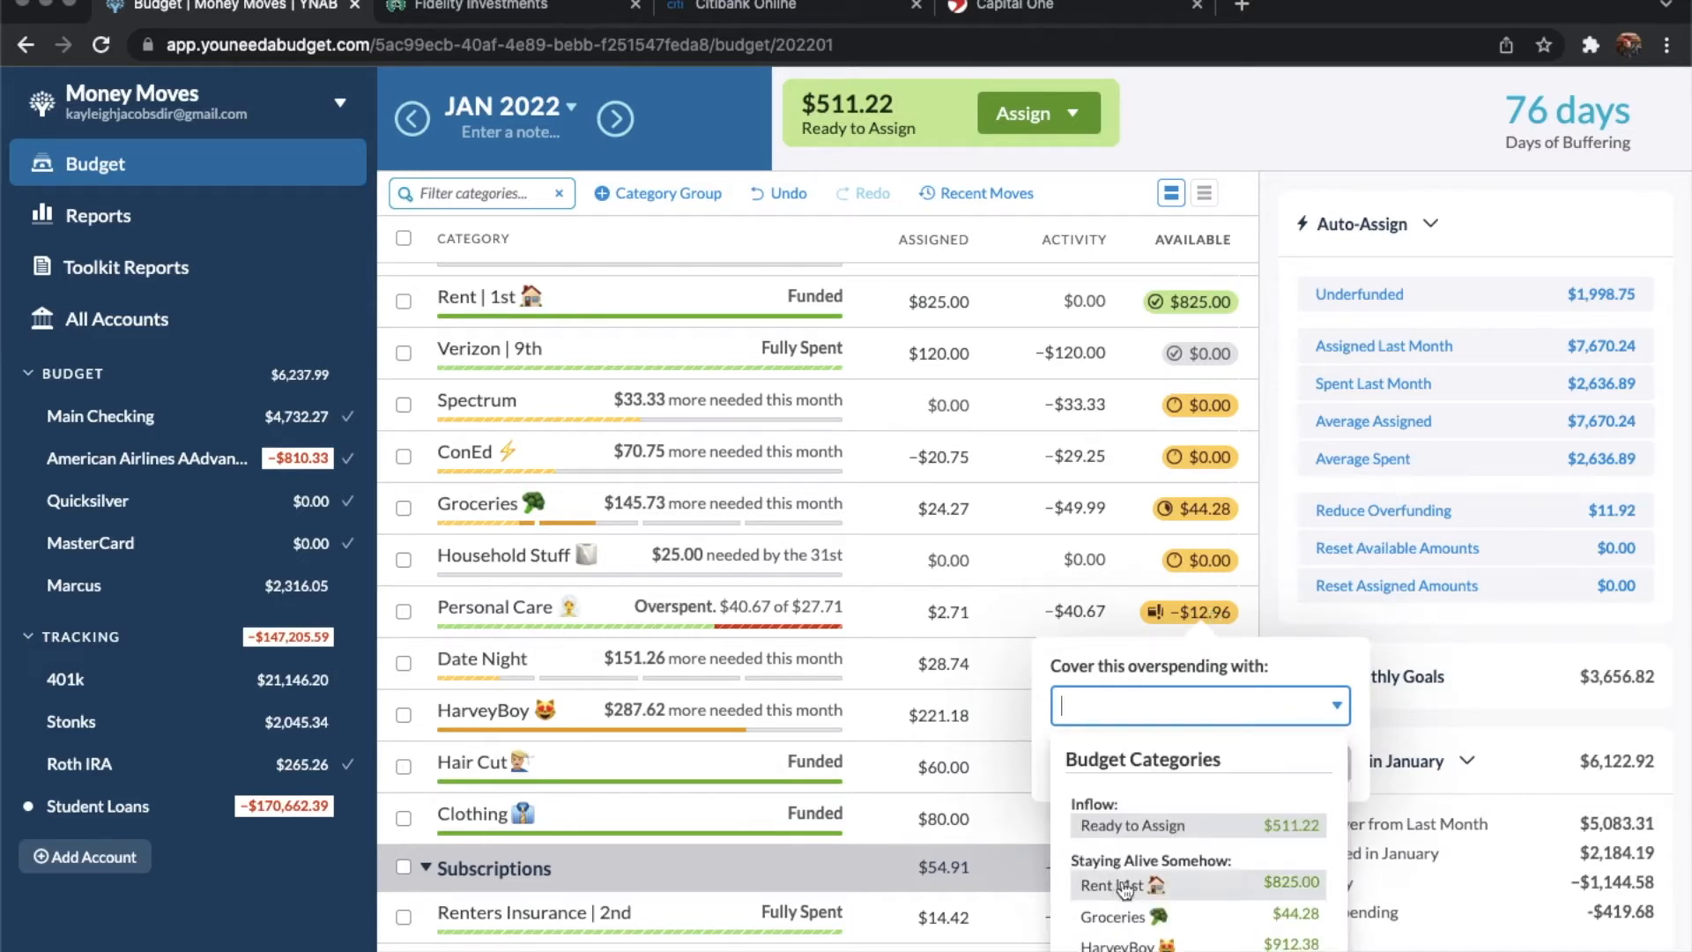
scroll(1125, 890, "down", 2)
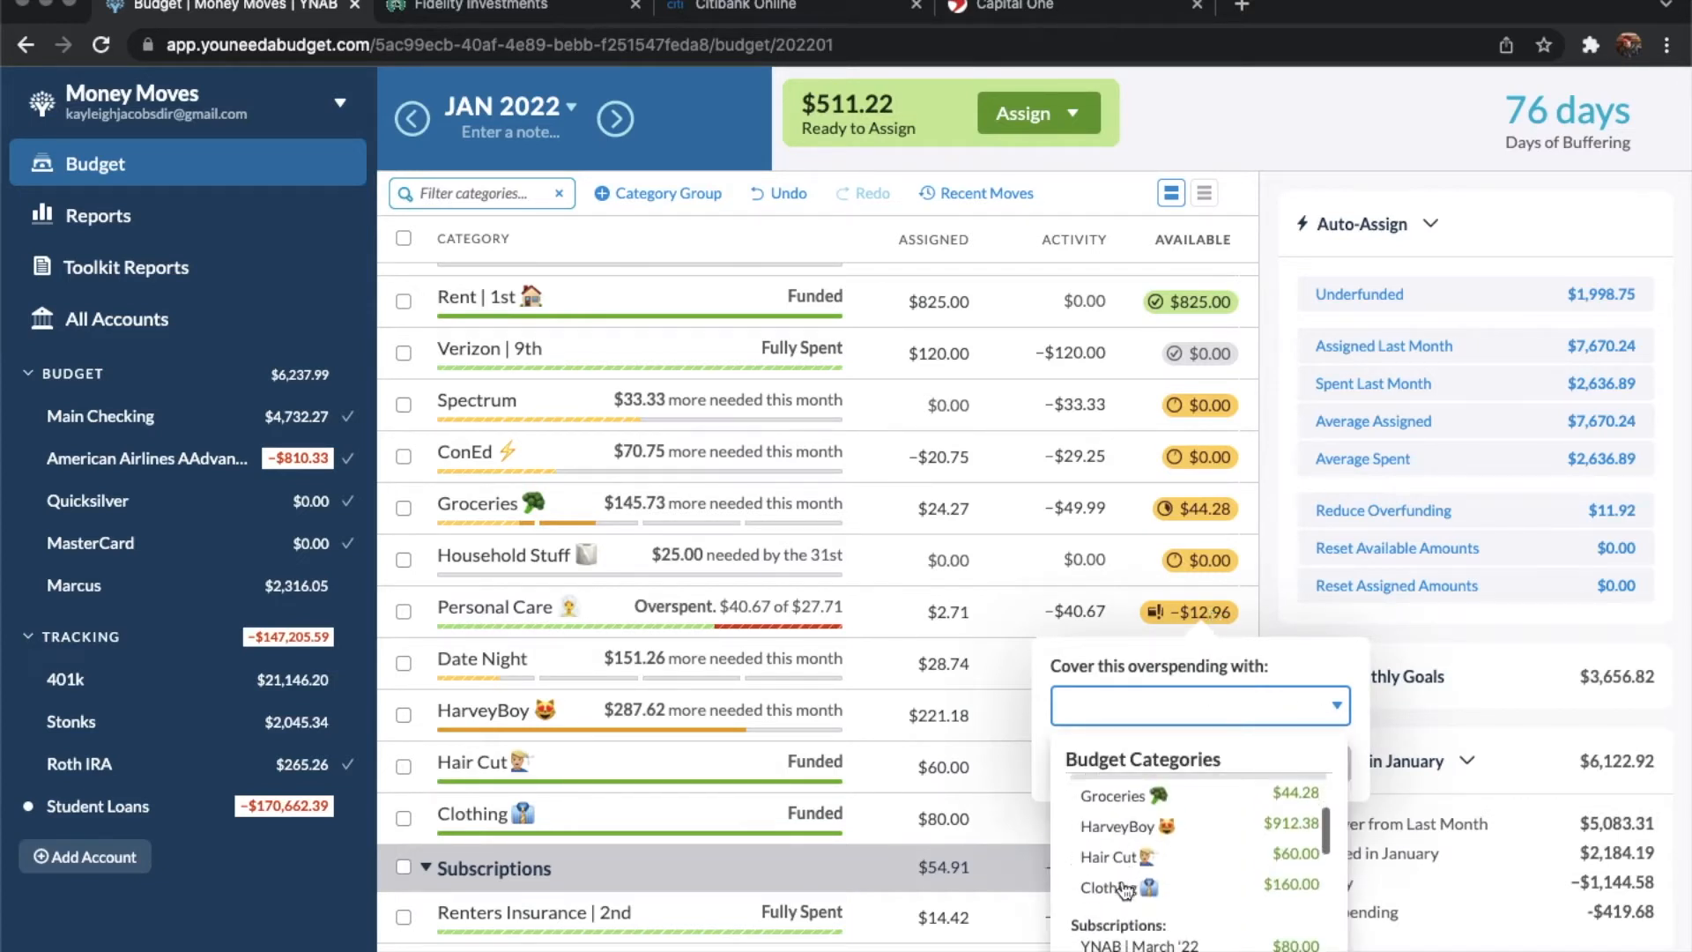
left_click(1145, 795)
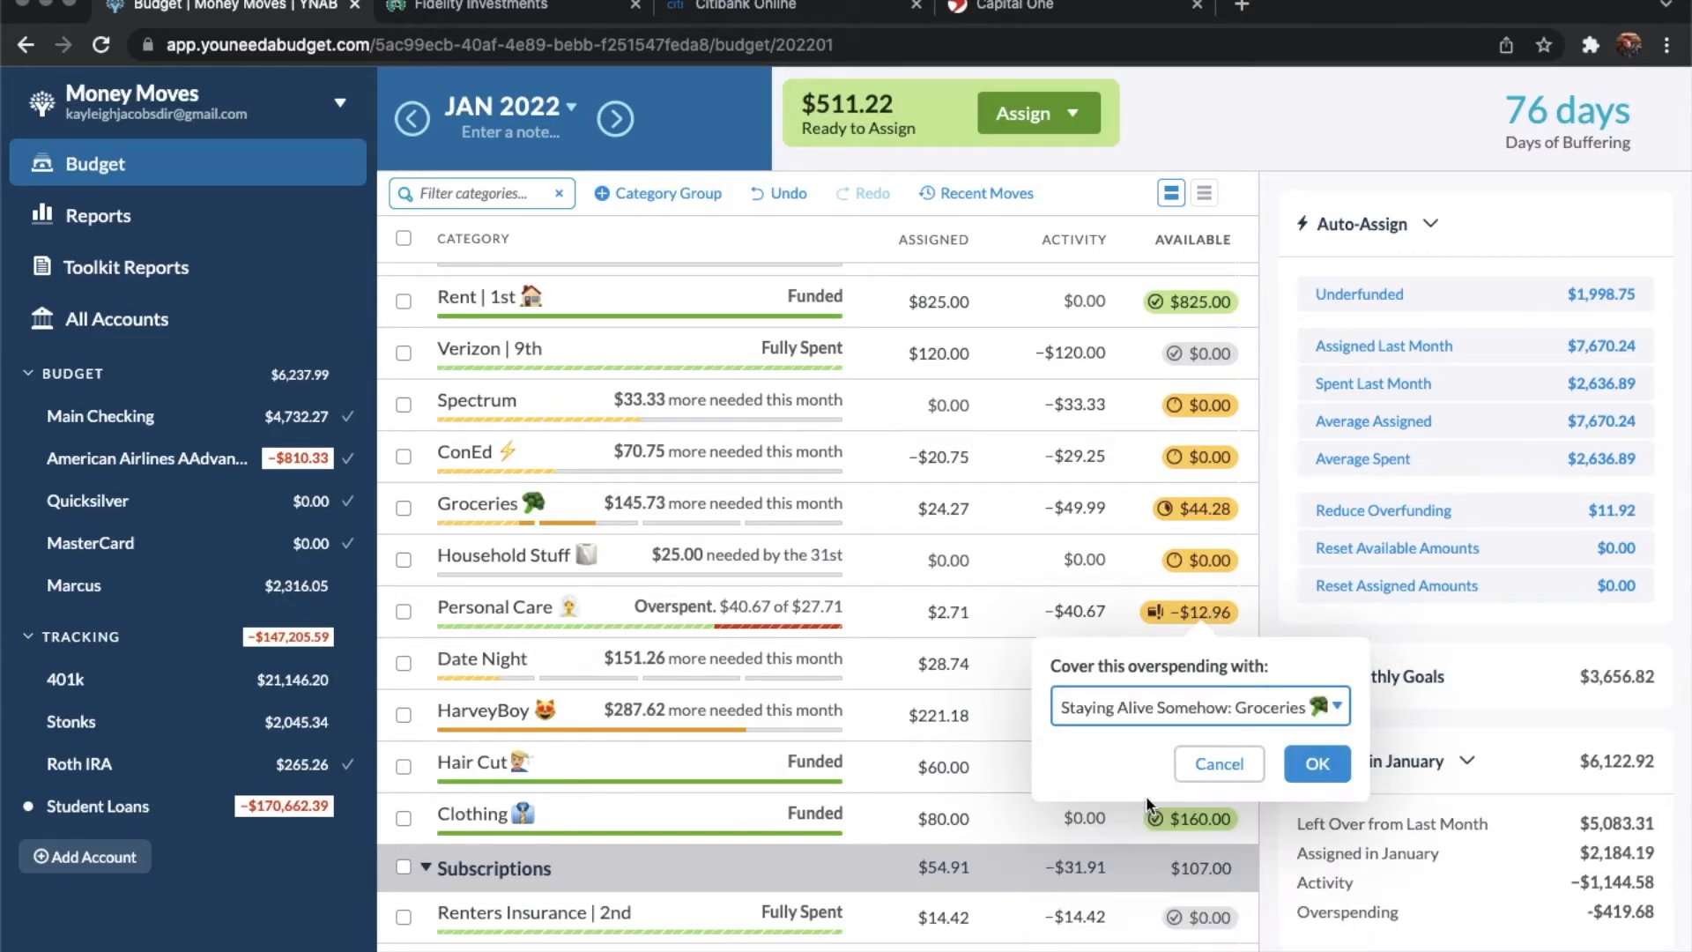
left_click(1327, 764)
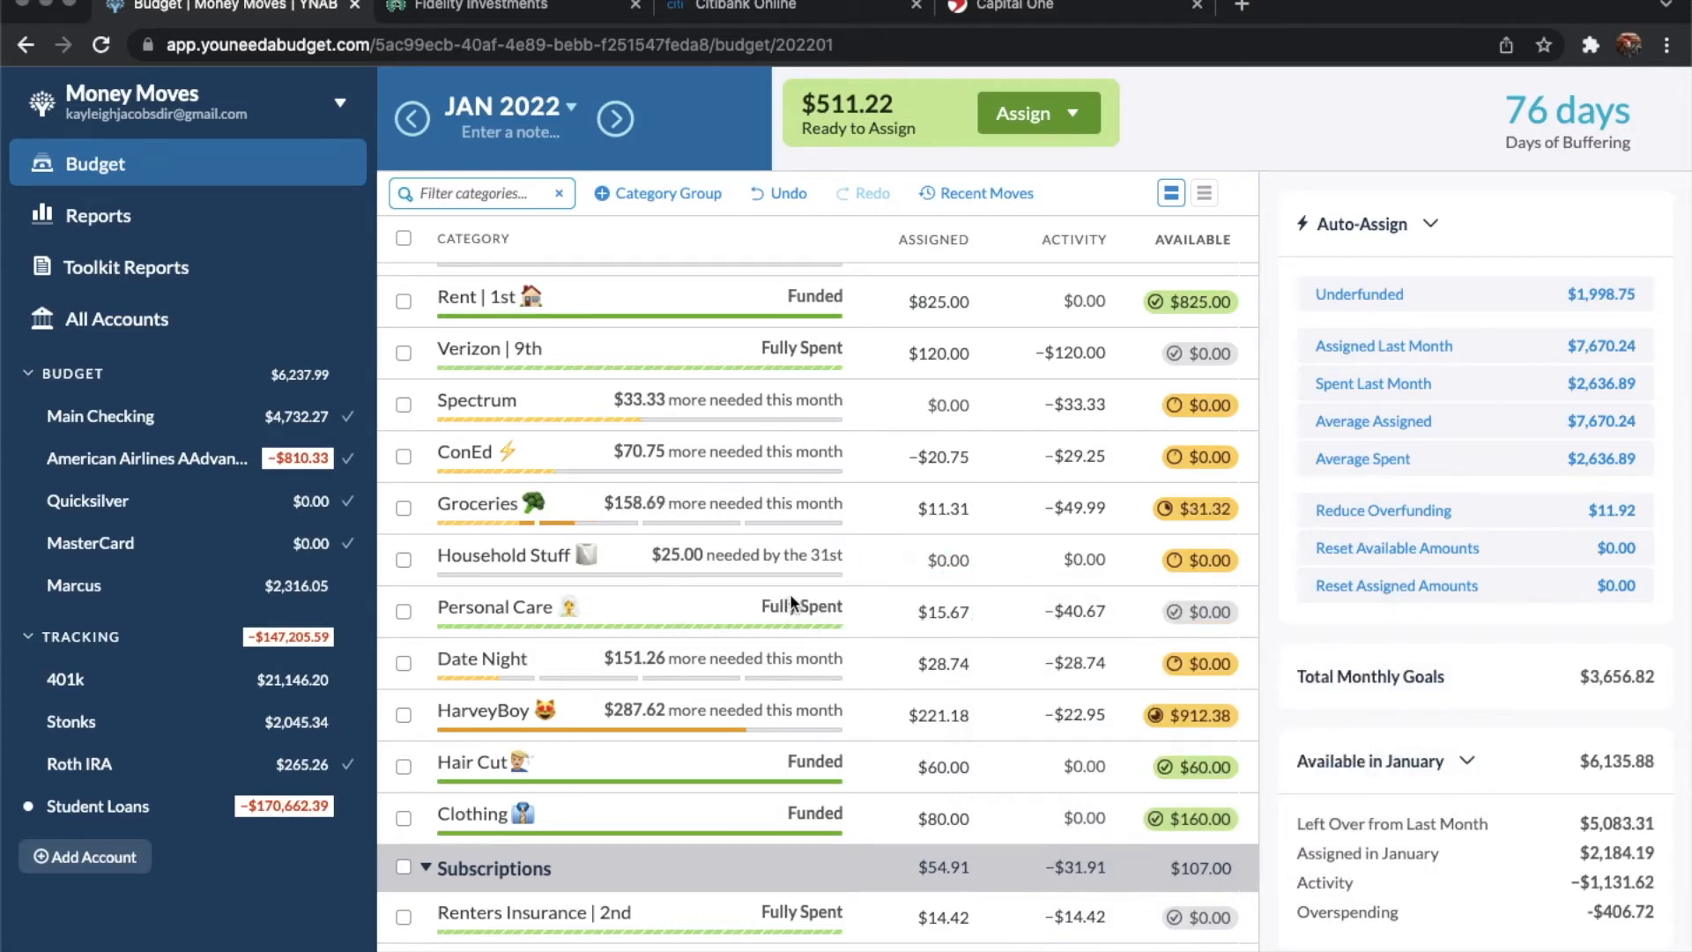
Cover the Booze overspending in the Vices group with money from the Holding category.
scroll(862, 613, "down", 6)
scroll(868, 620, "down", 3)
left_click(1212, 589)
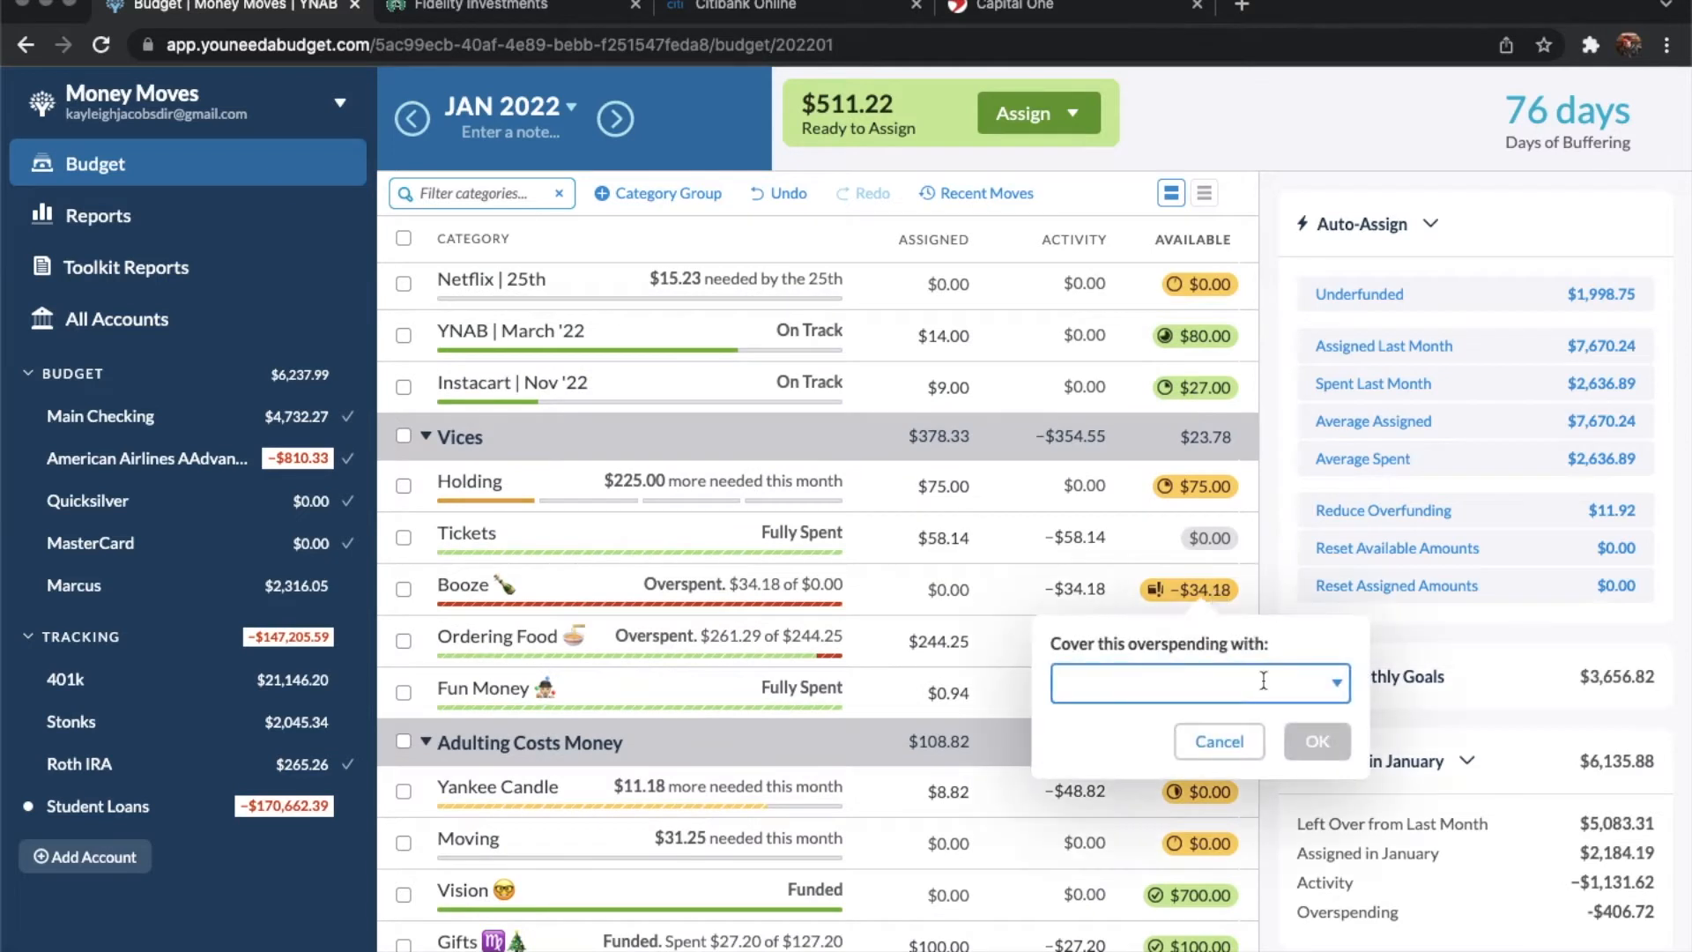
left_click(1337, 682)
scroll(1230, 837, "down", 2)
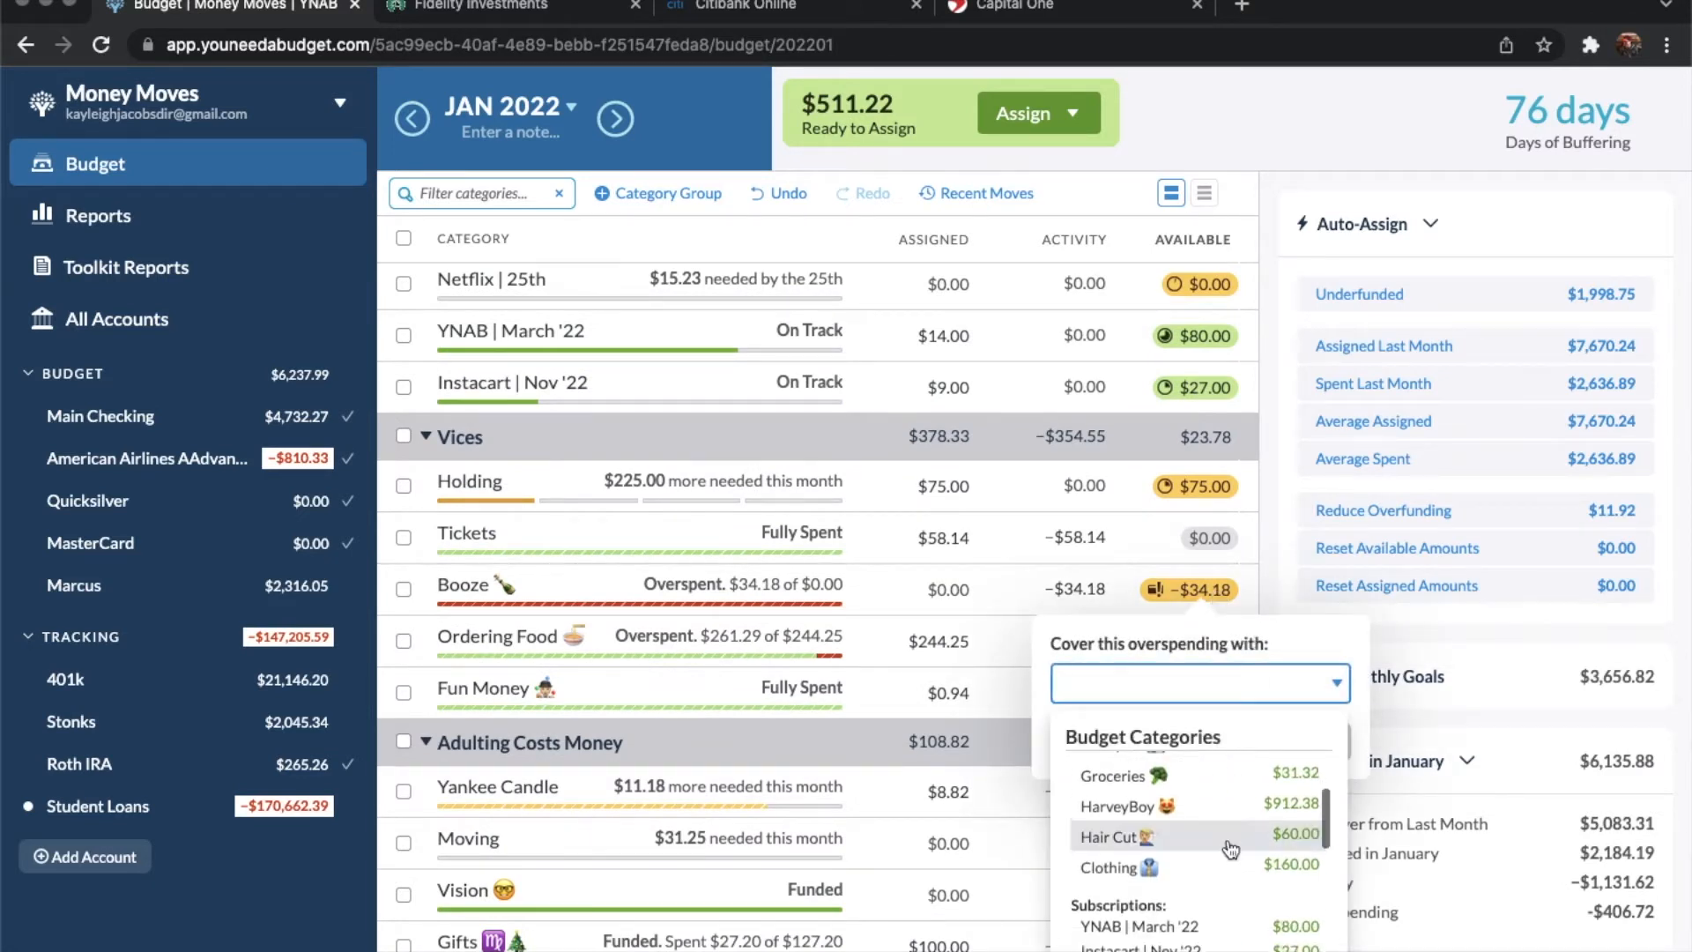
scroll(1231, 848, "down", 3)
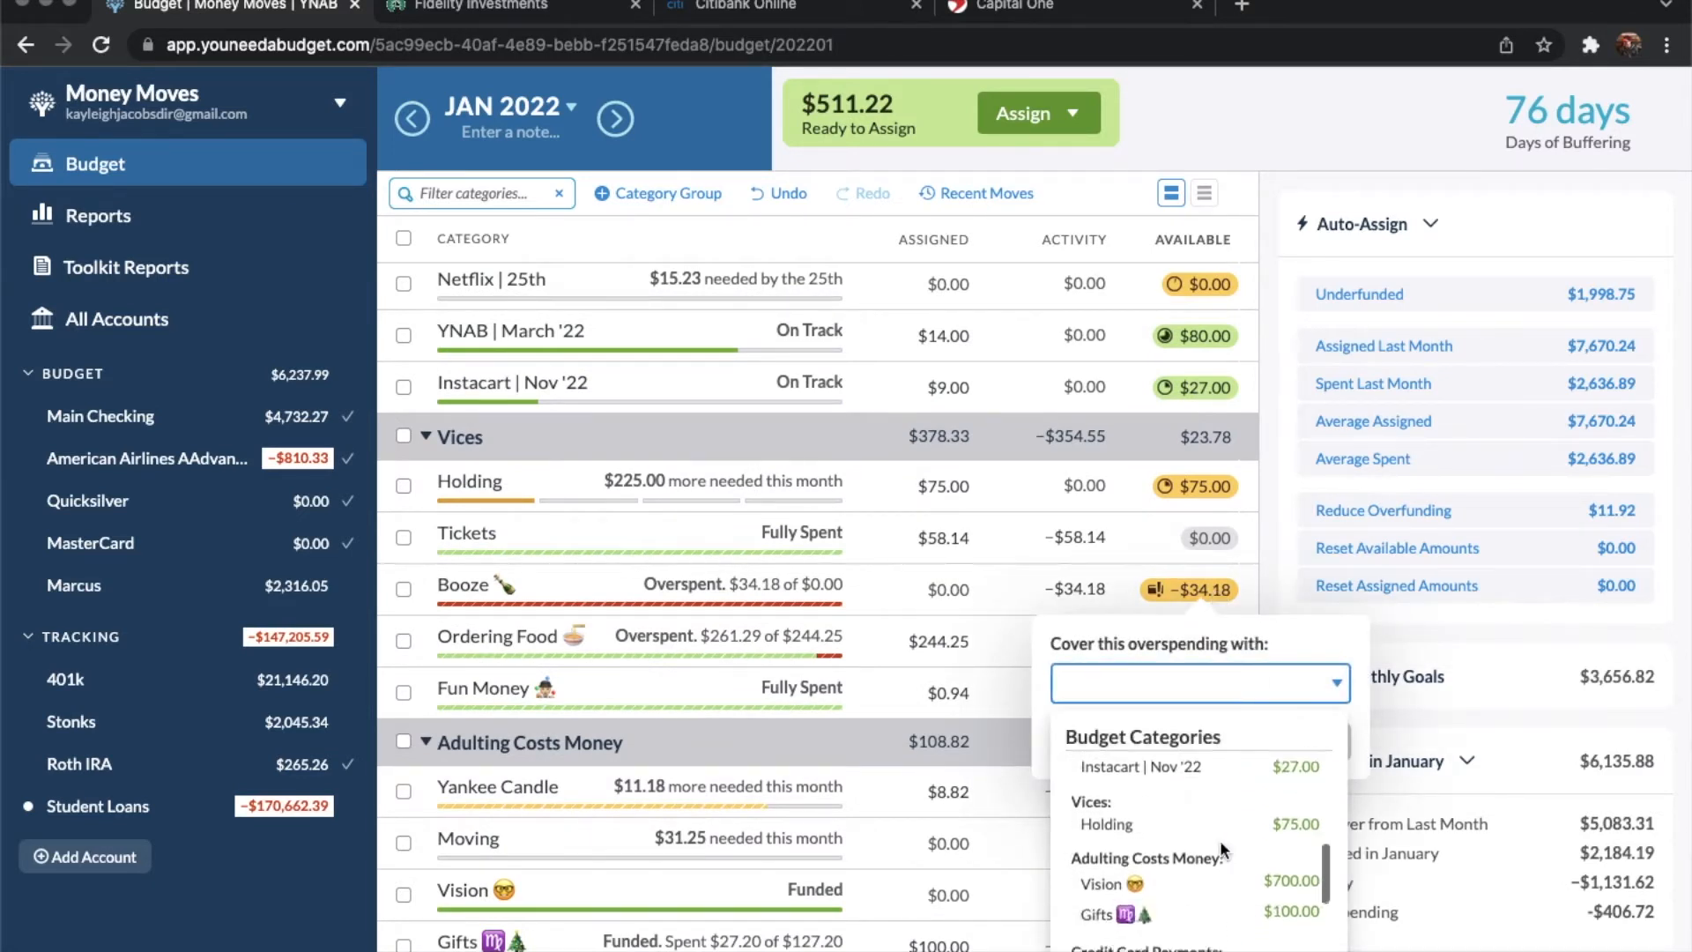
left_click(1181, 826)
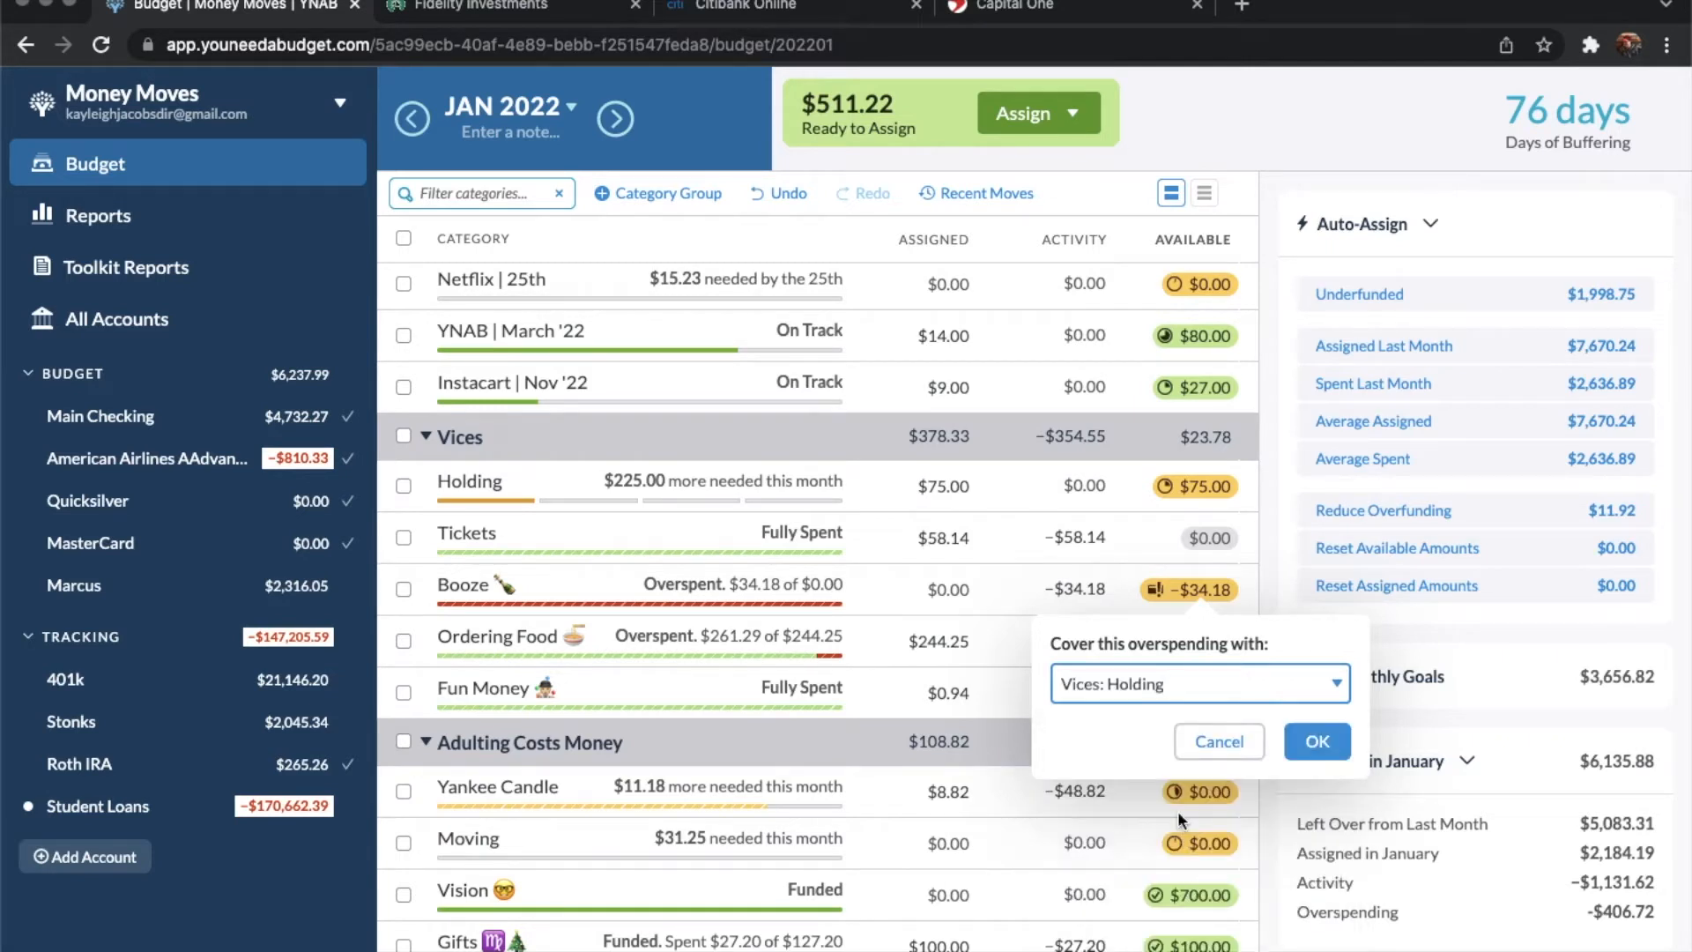
left_click(1316, 741)
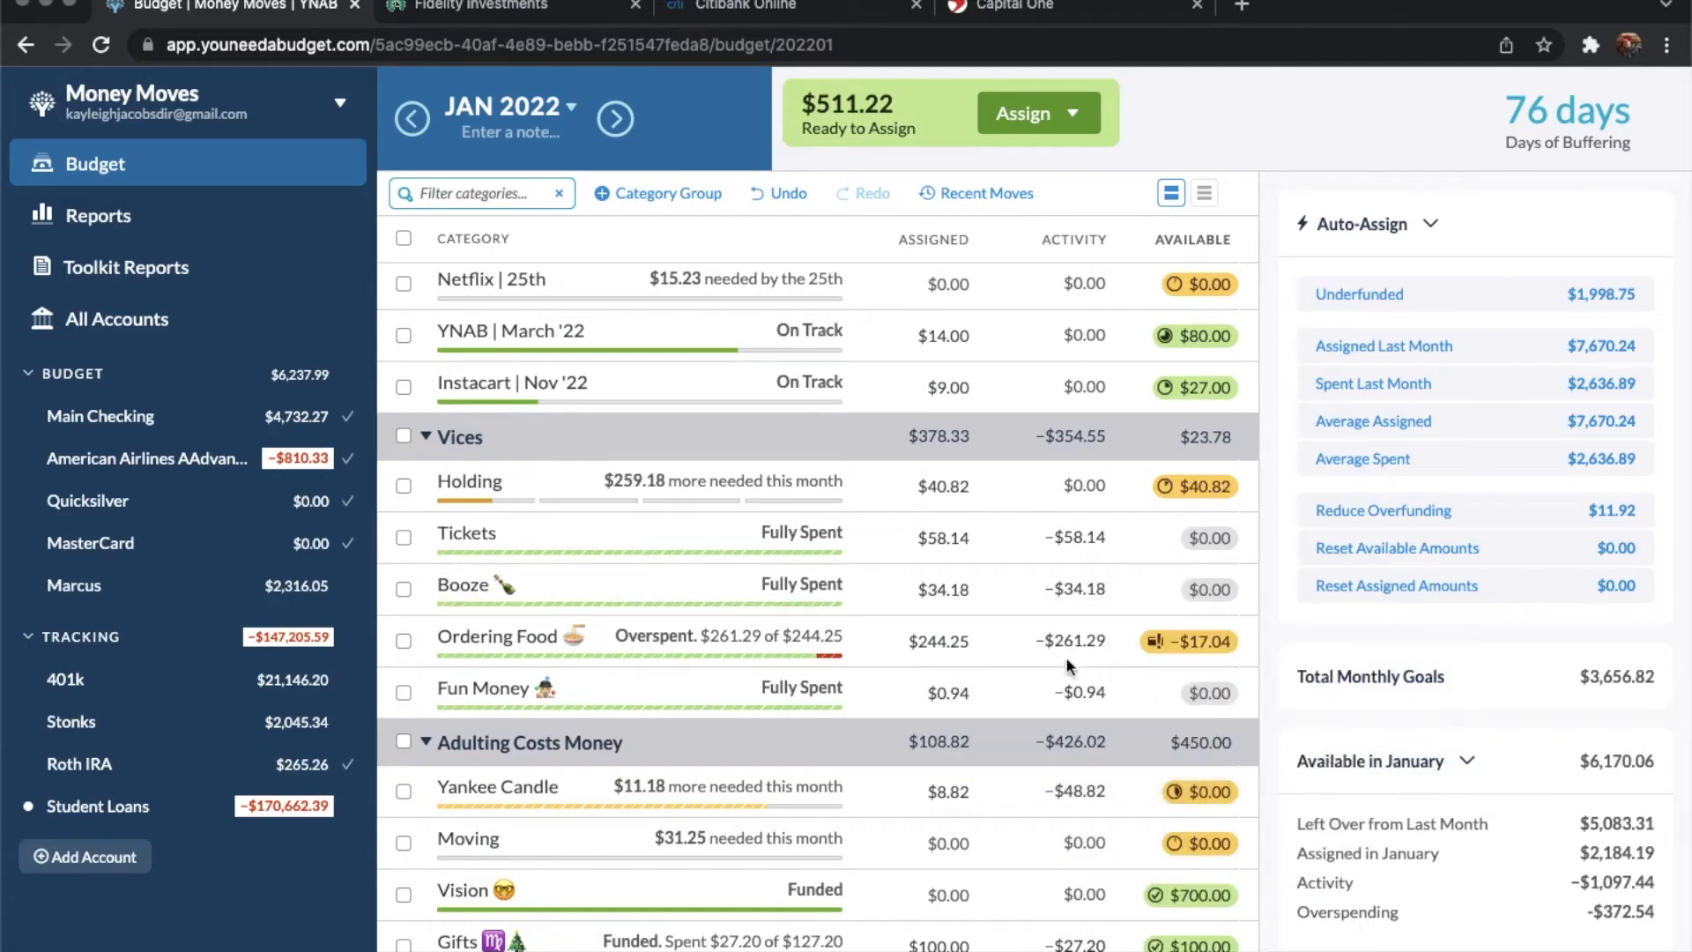
Cover the Ordering Food overspending with money from the Holding category.
left_click(1200, 647)
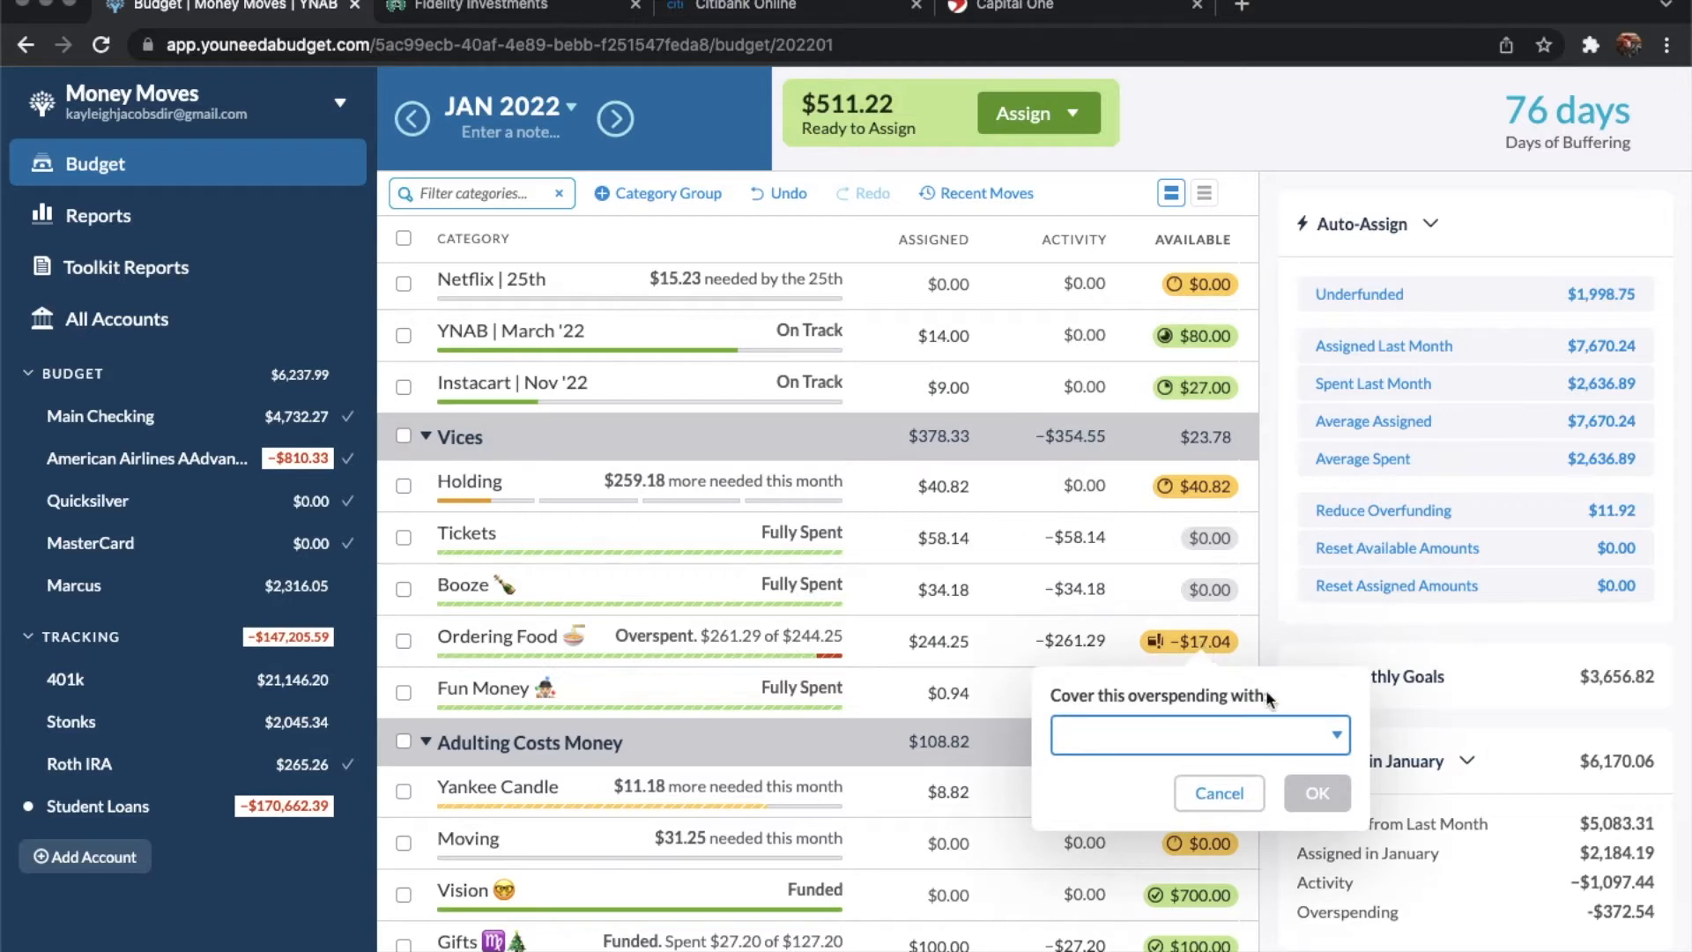
left_click(1305, 747)
scroll(1170, 899, "down", 6)
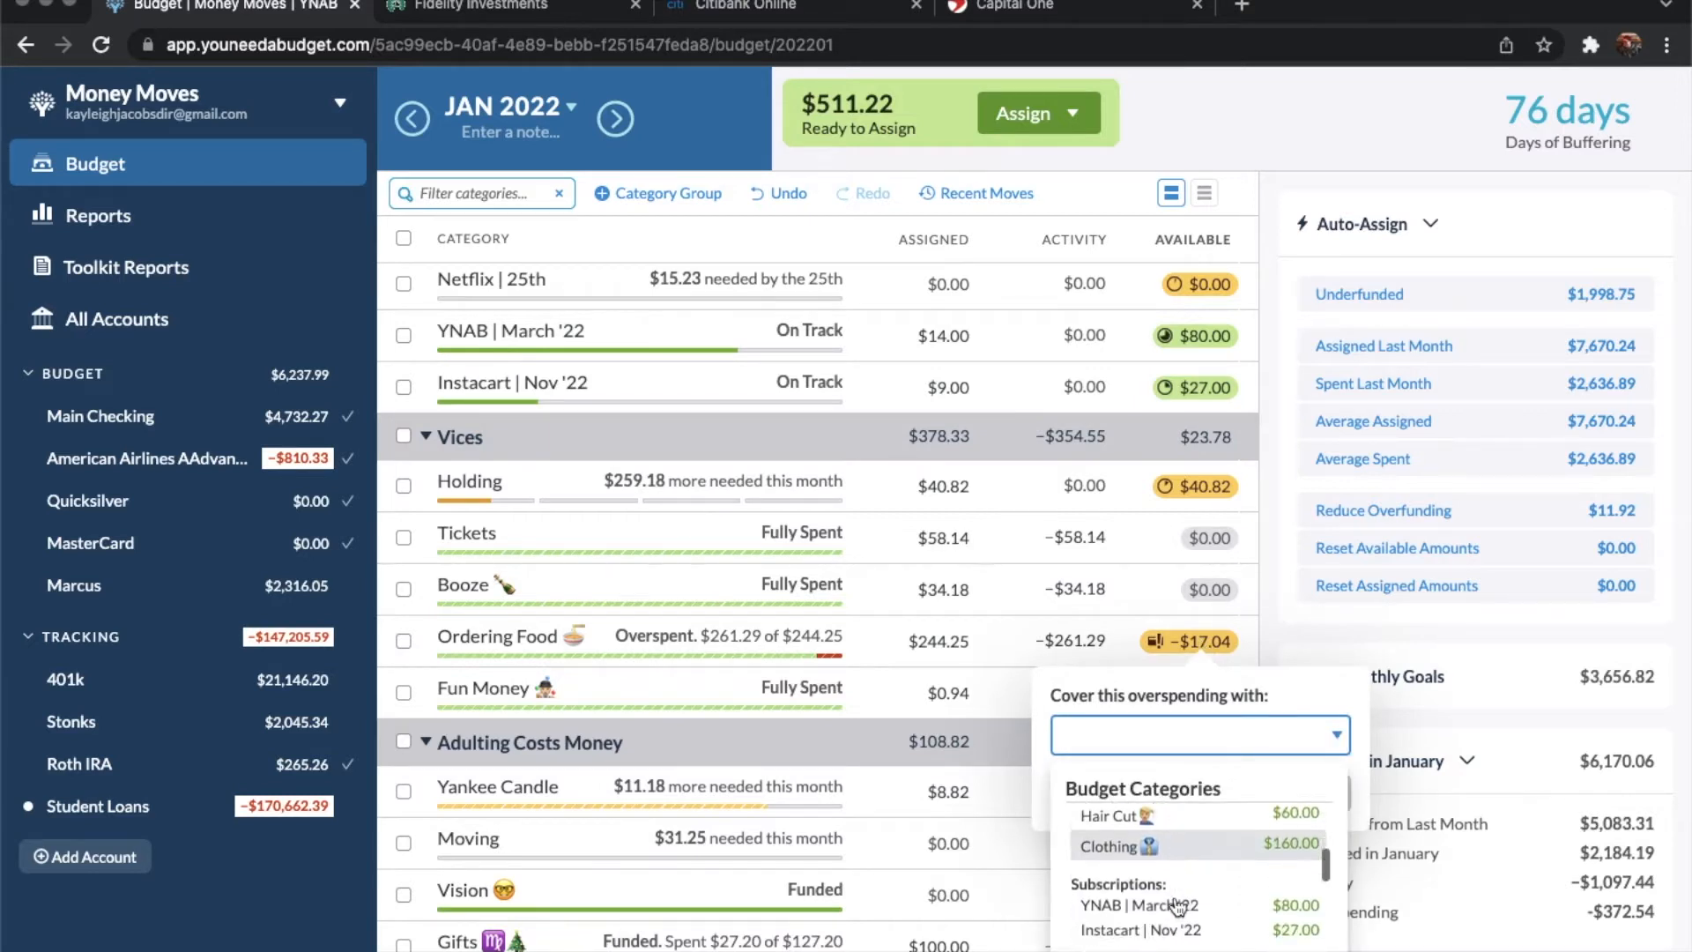
left_click(1146, 873)
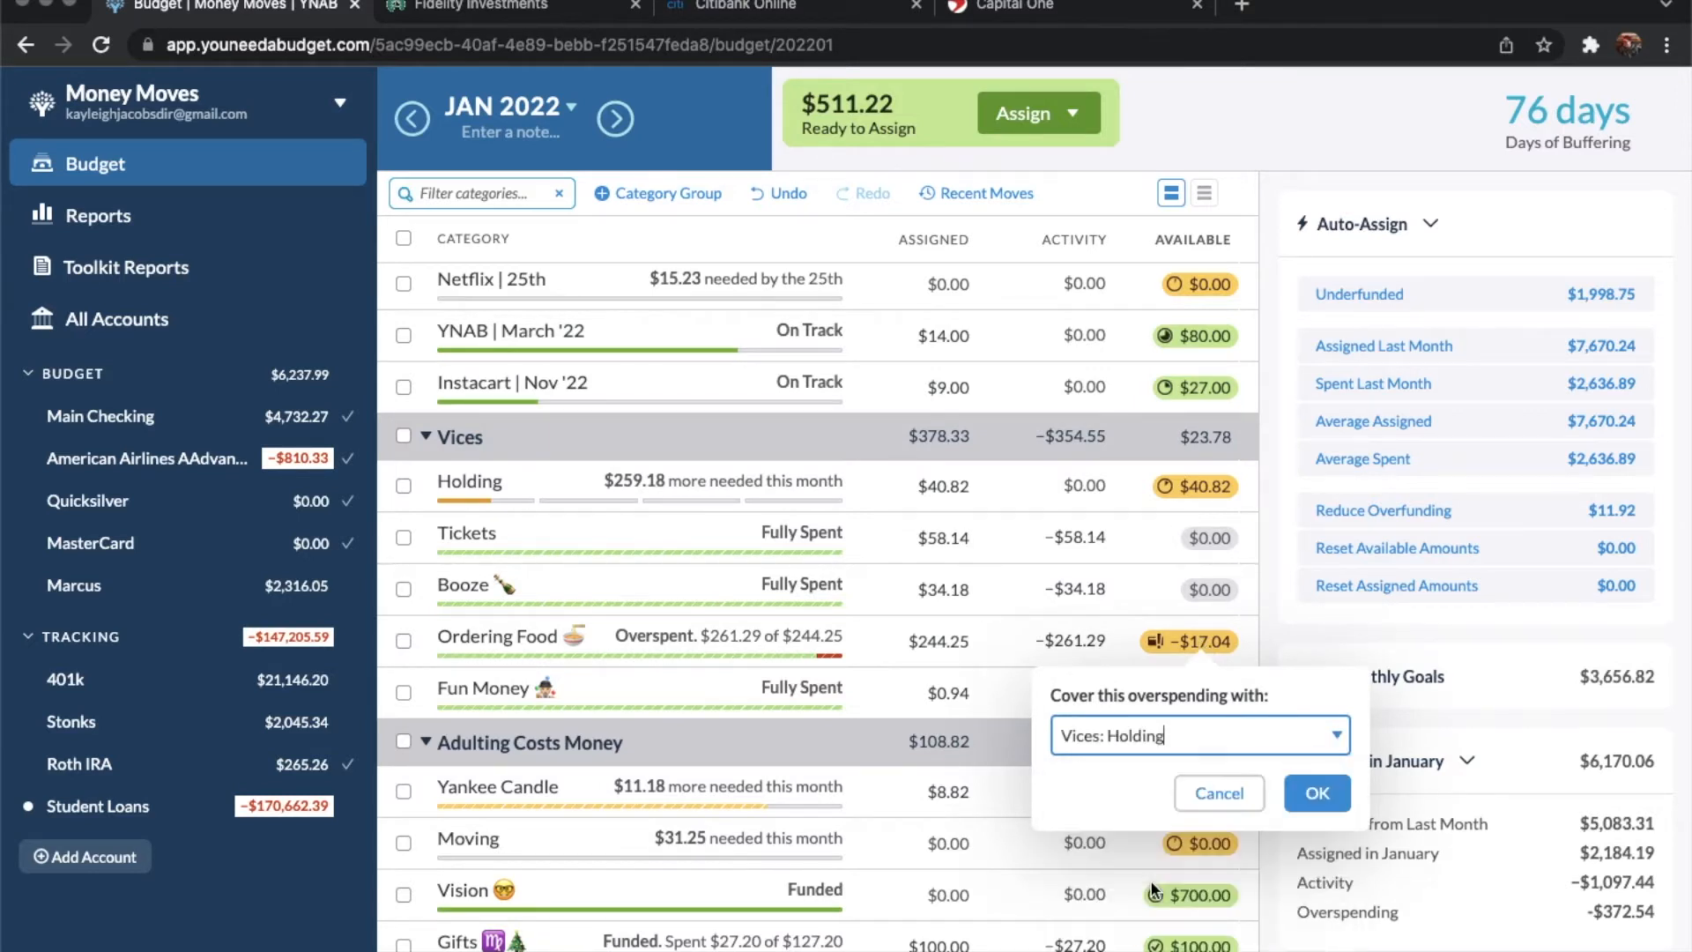
left_click(1319, 791)
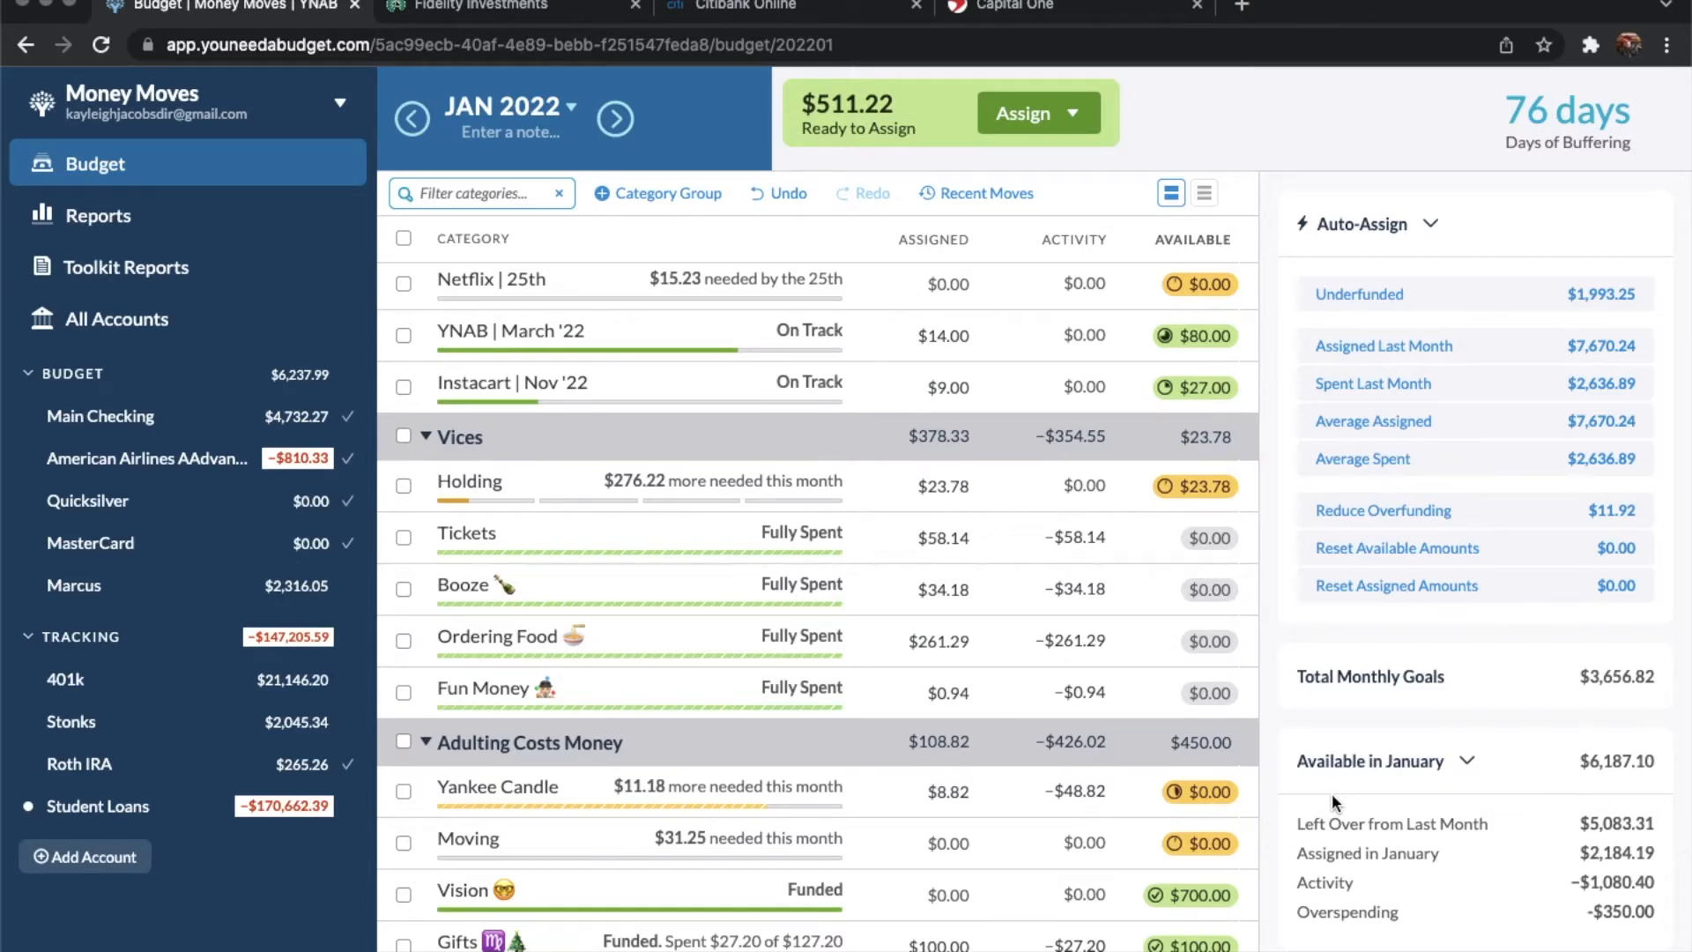
Cover the Dental overspending in Adulting Costs Money with money from the Vision category.
scroll(1165, 647, "down", 3)
scroll(1165, 647, "down", 2)
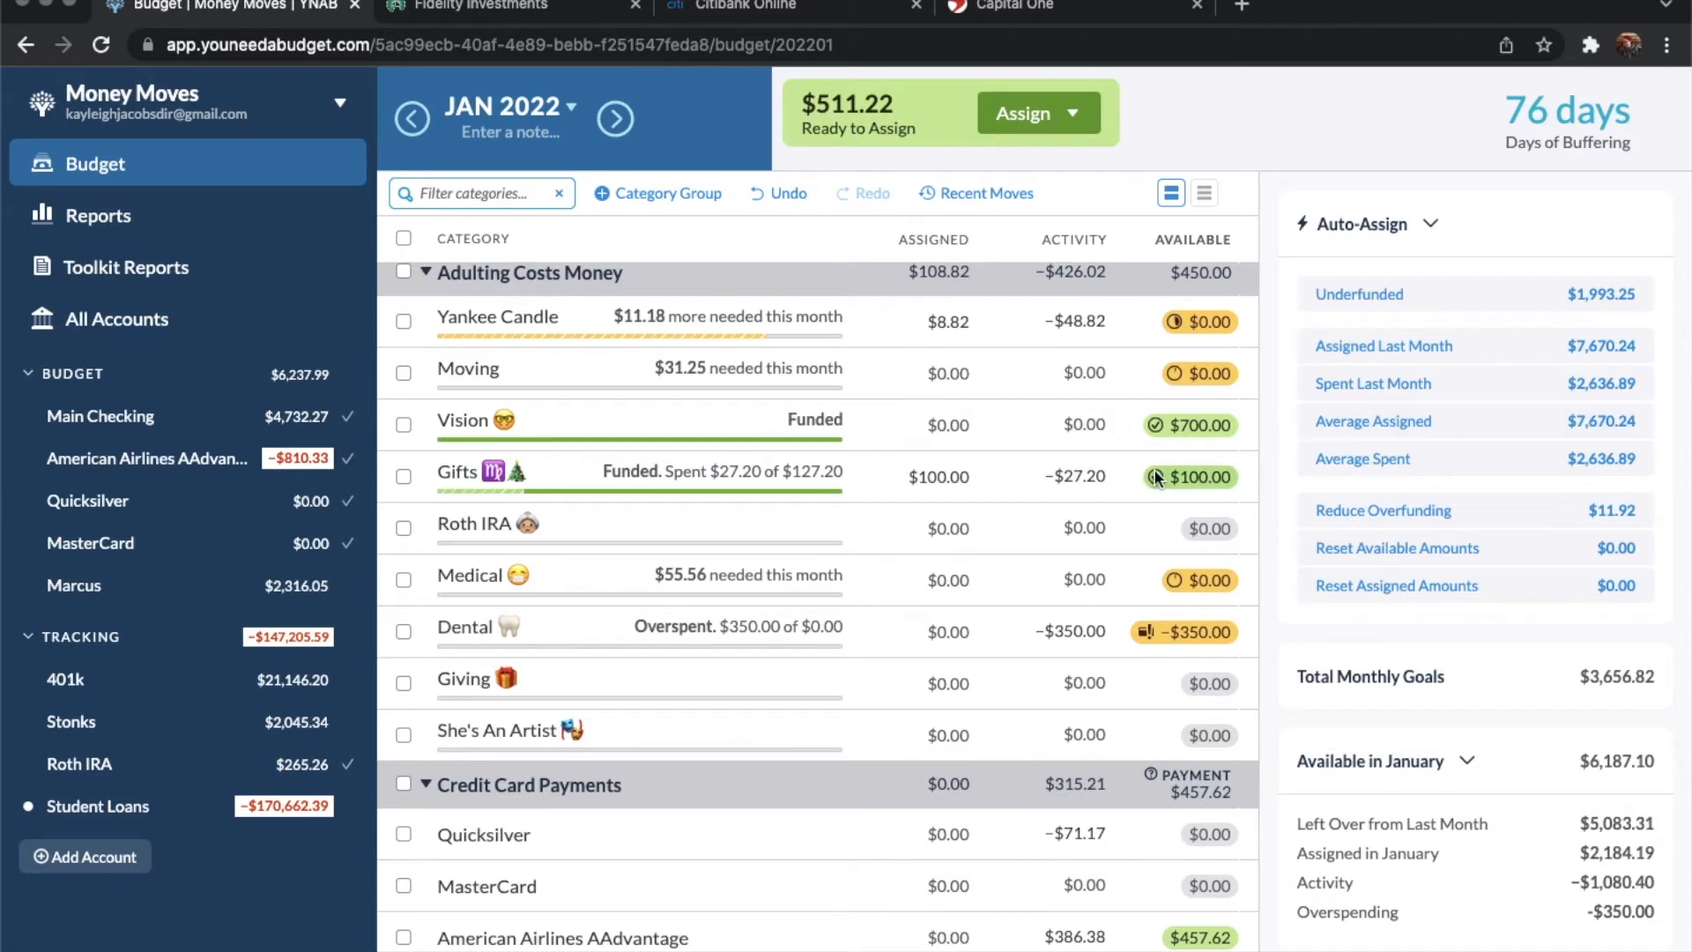
mouse_move(1157, 477)
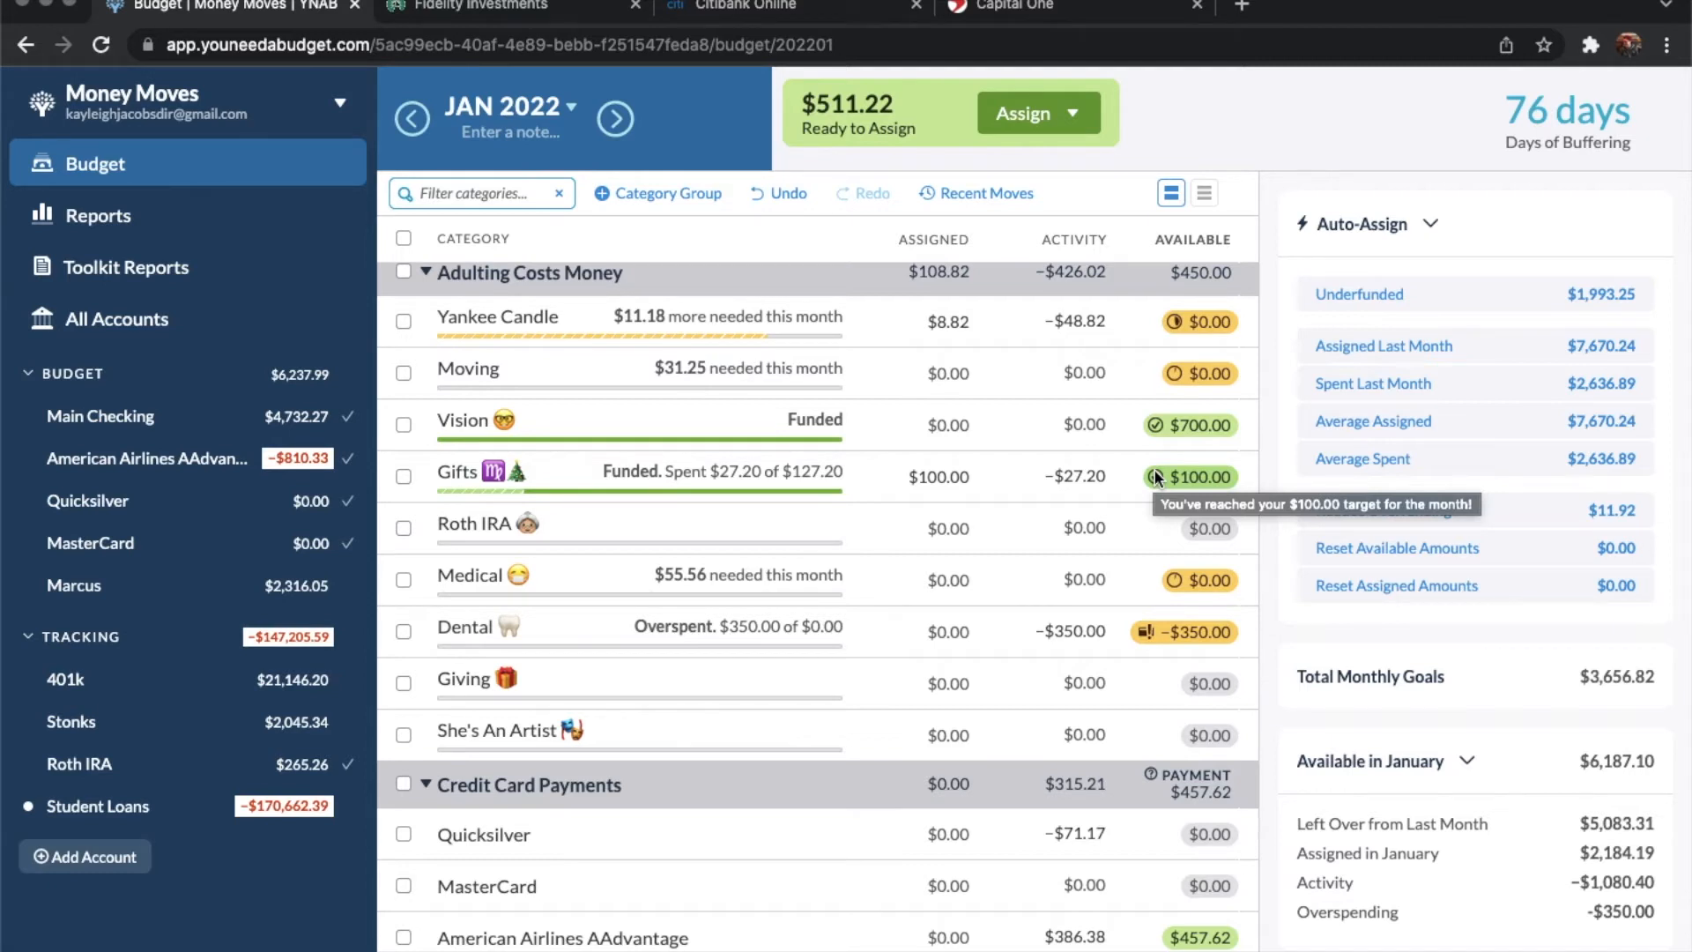
left_click(1209, 632)
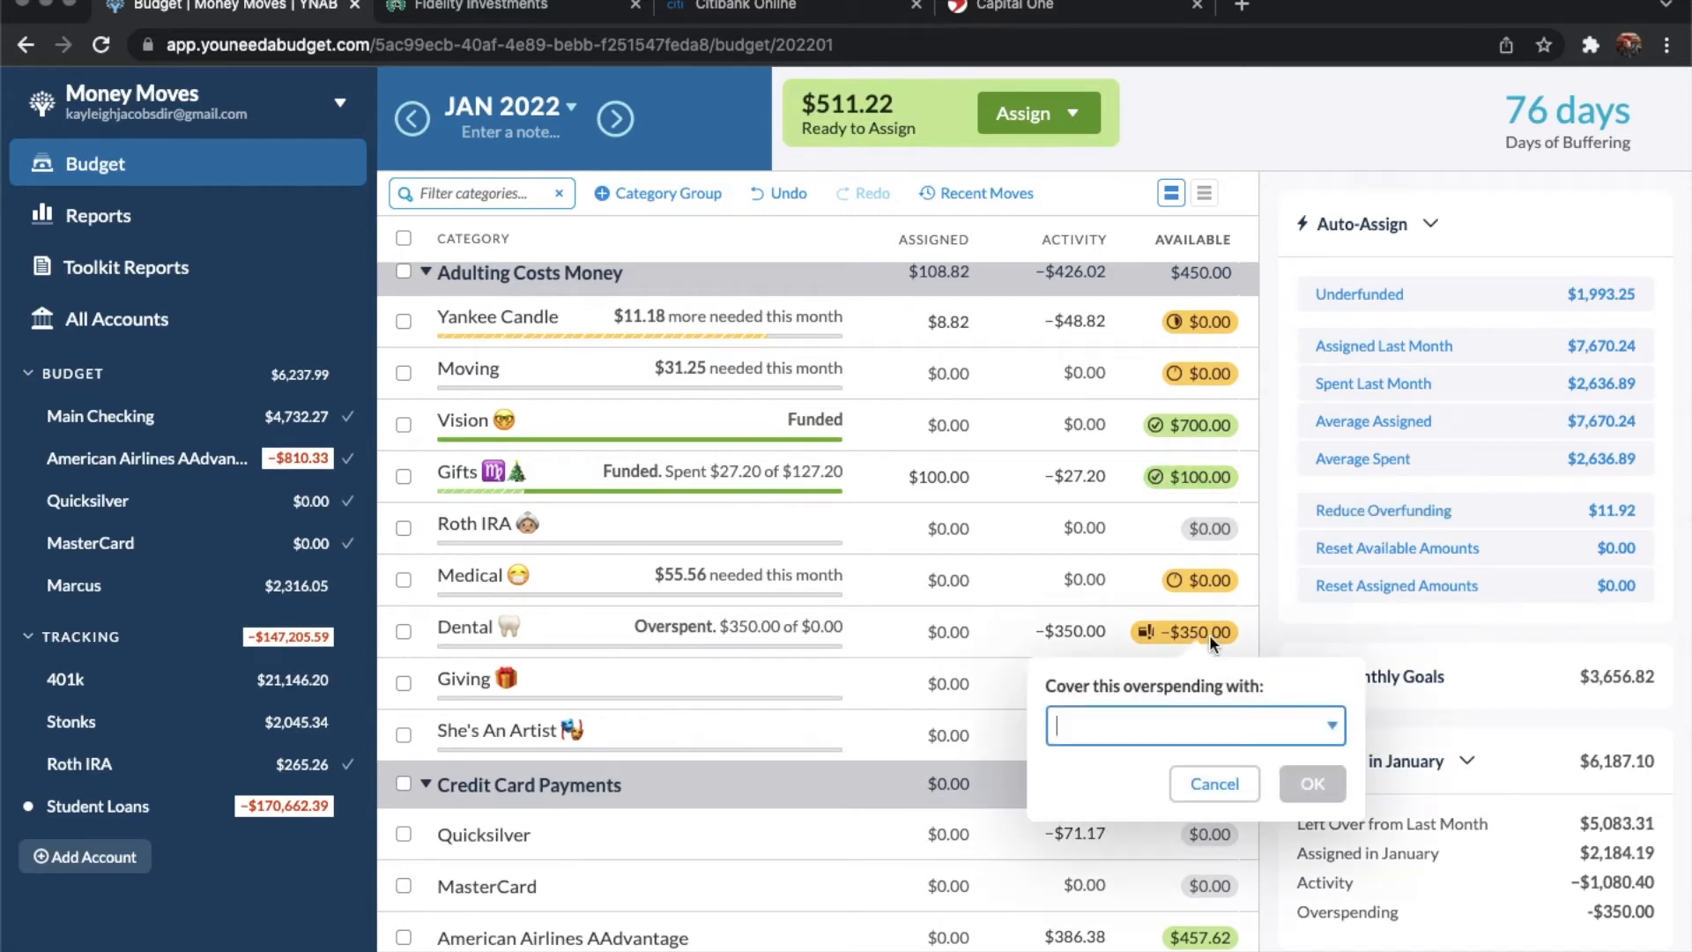
left_click(1209, 729)
type("vis")
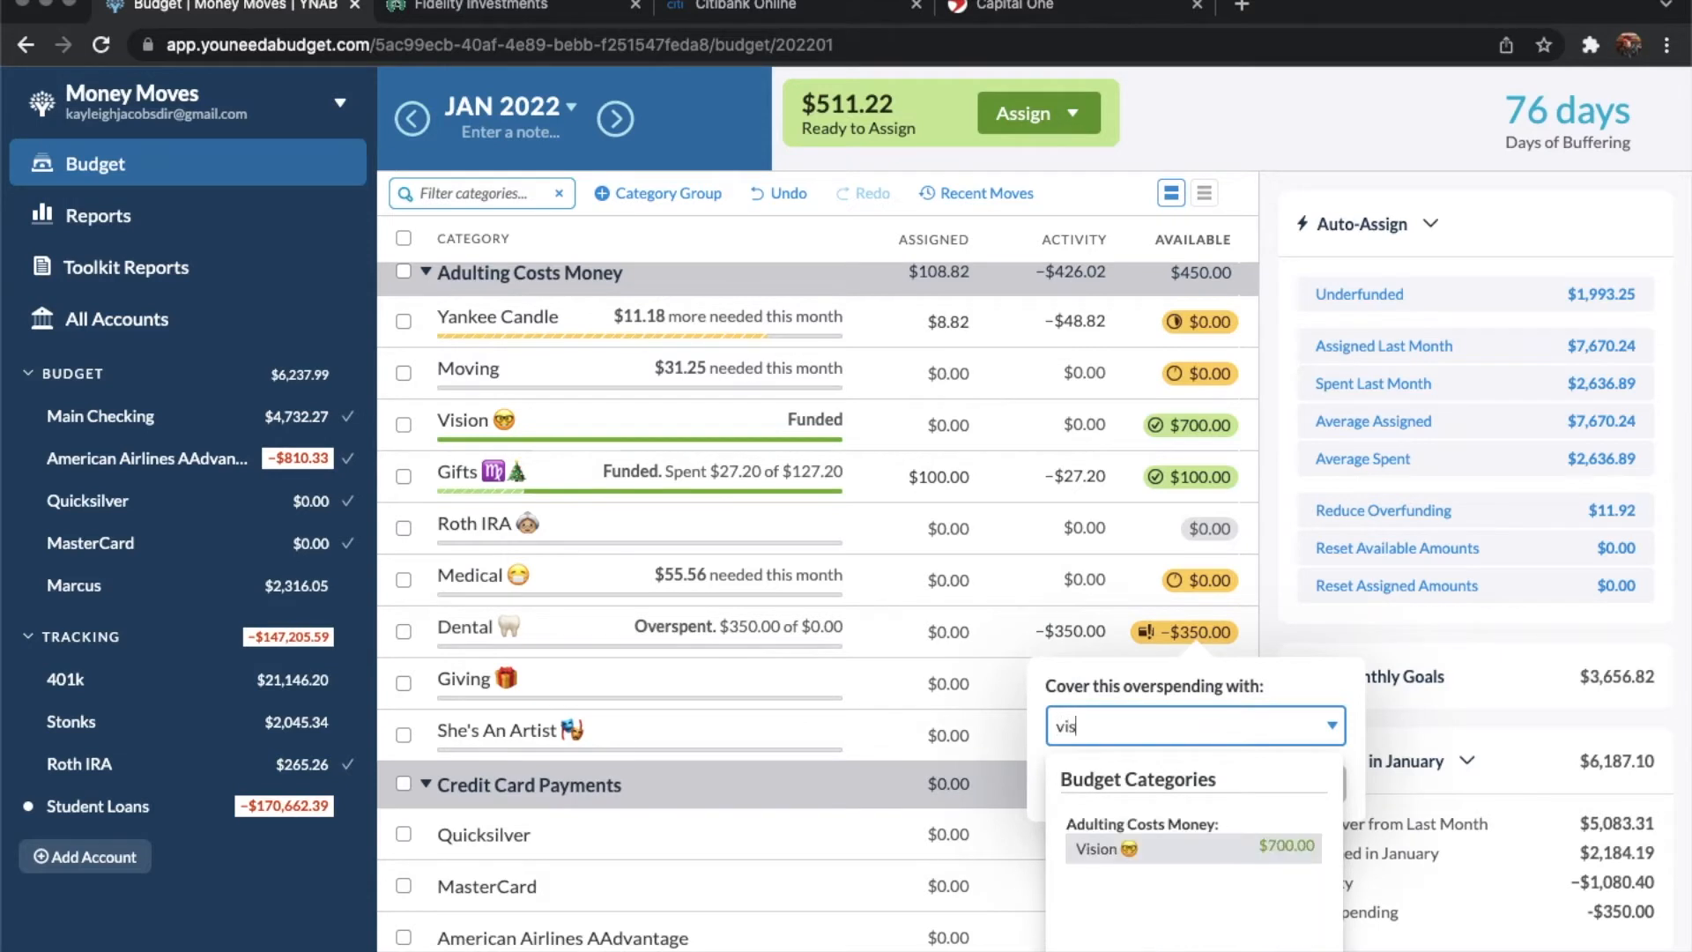
left_click(1251, 851)
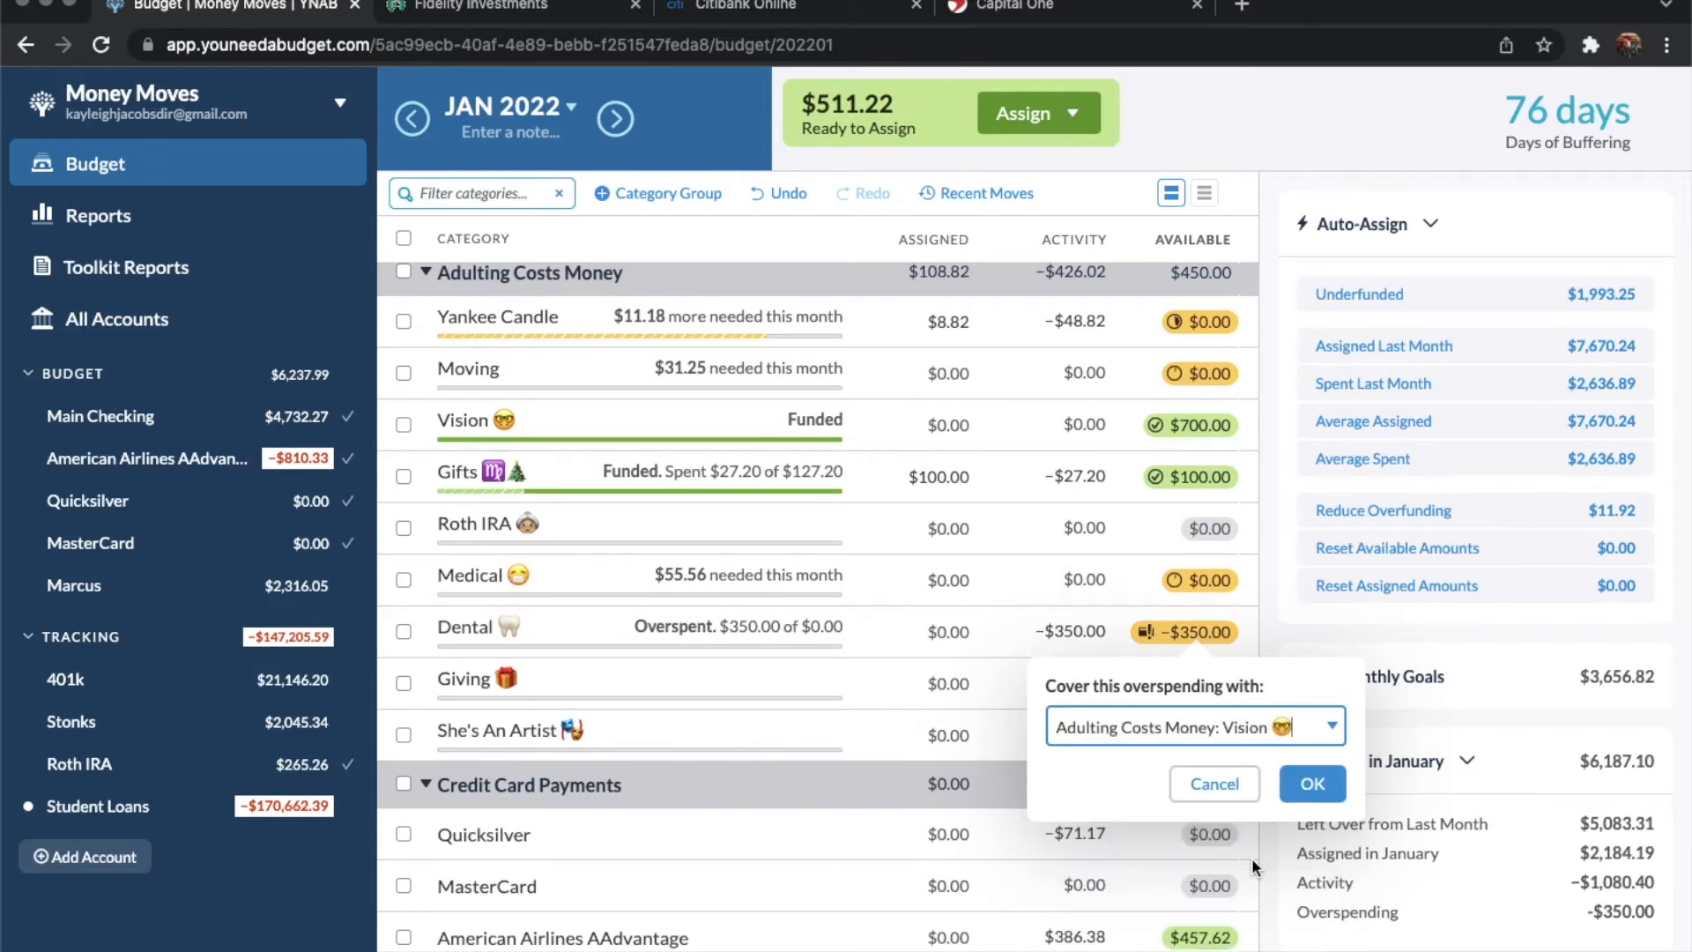
left_click(1326, 796)
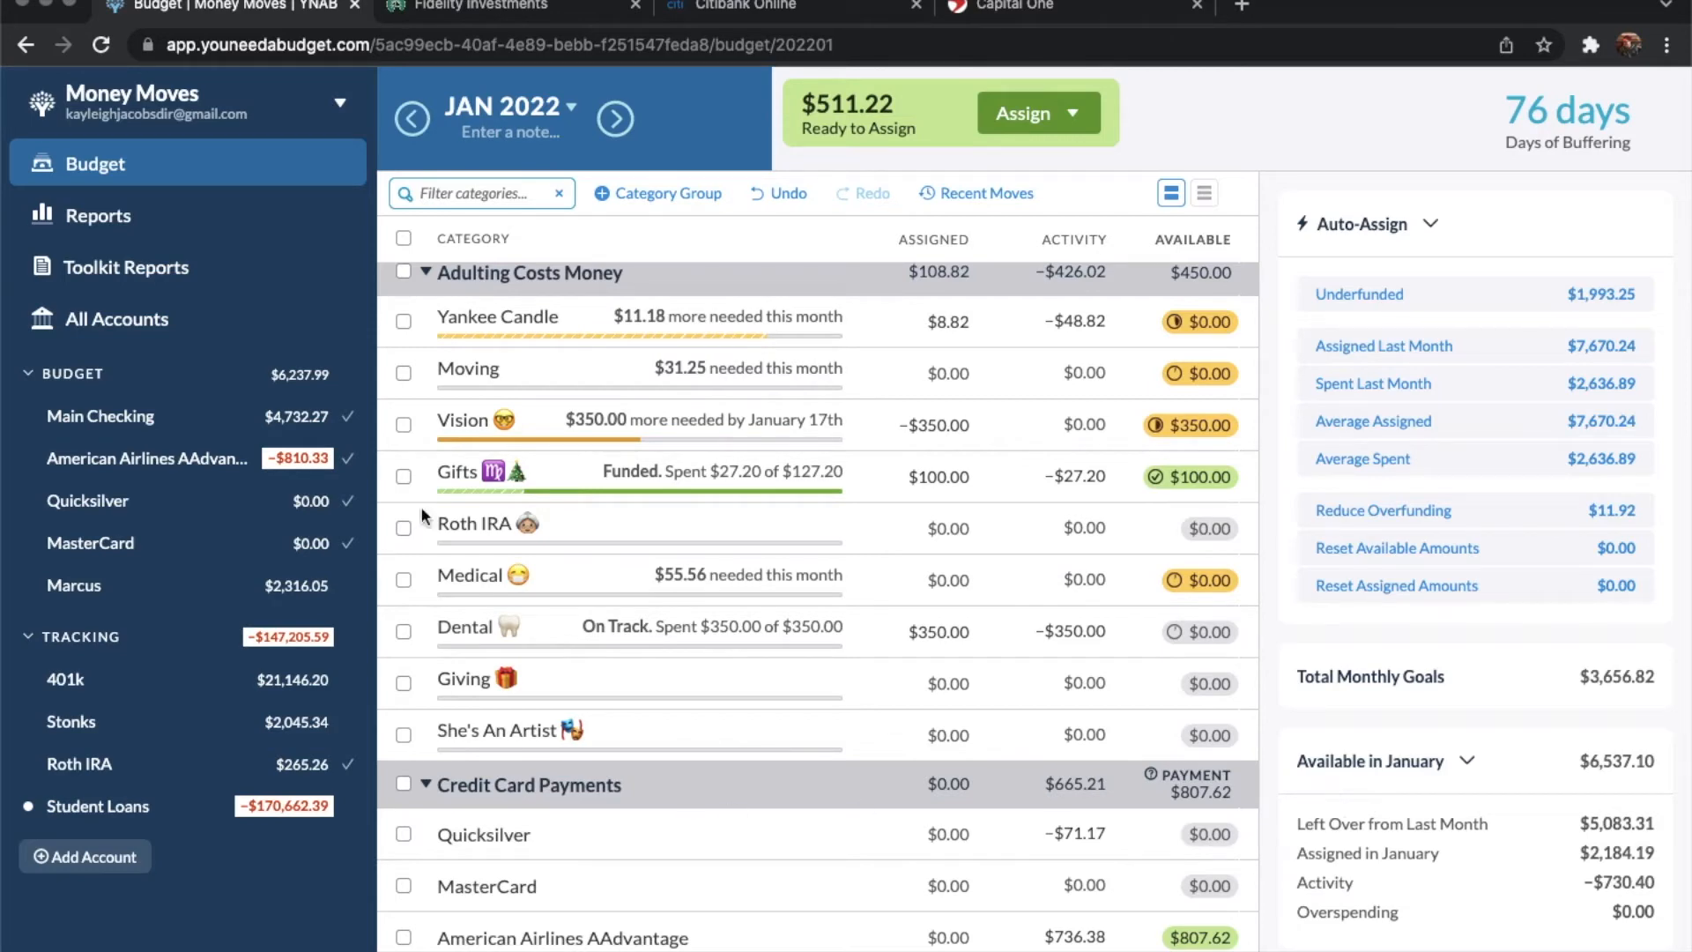
Examine the Vision category's spending target and look over the remaining budget categories.
left_click(416, 424)
scroll(878, 476, "down", 6)
scroll(877, 473, "down", 2)
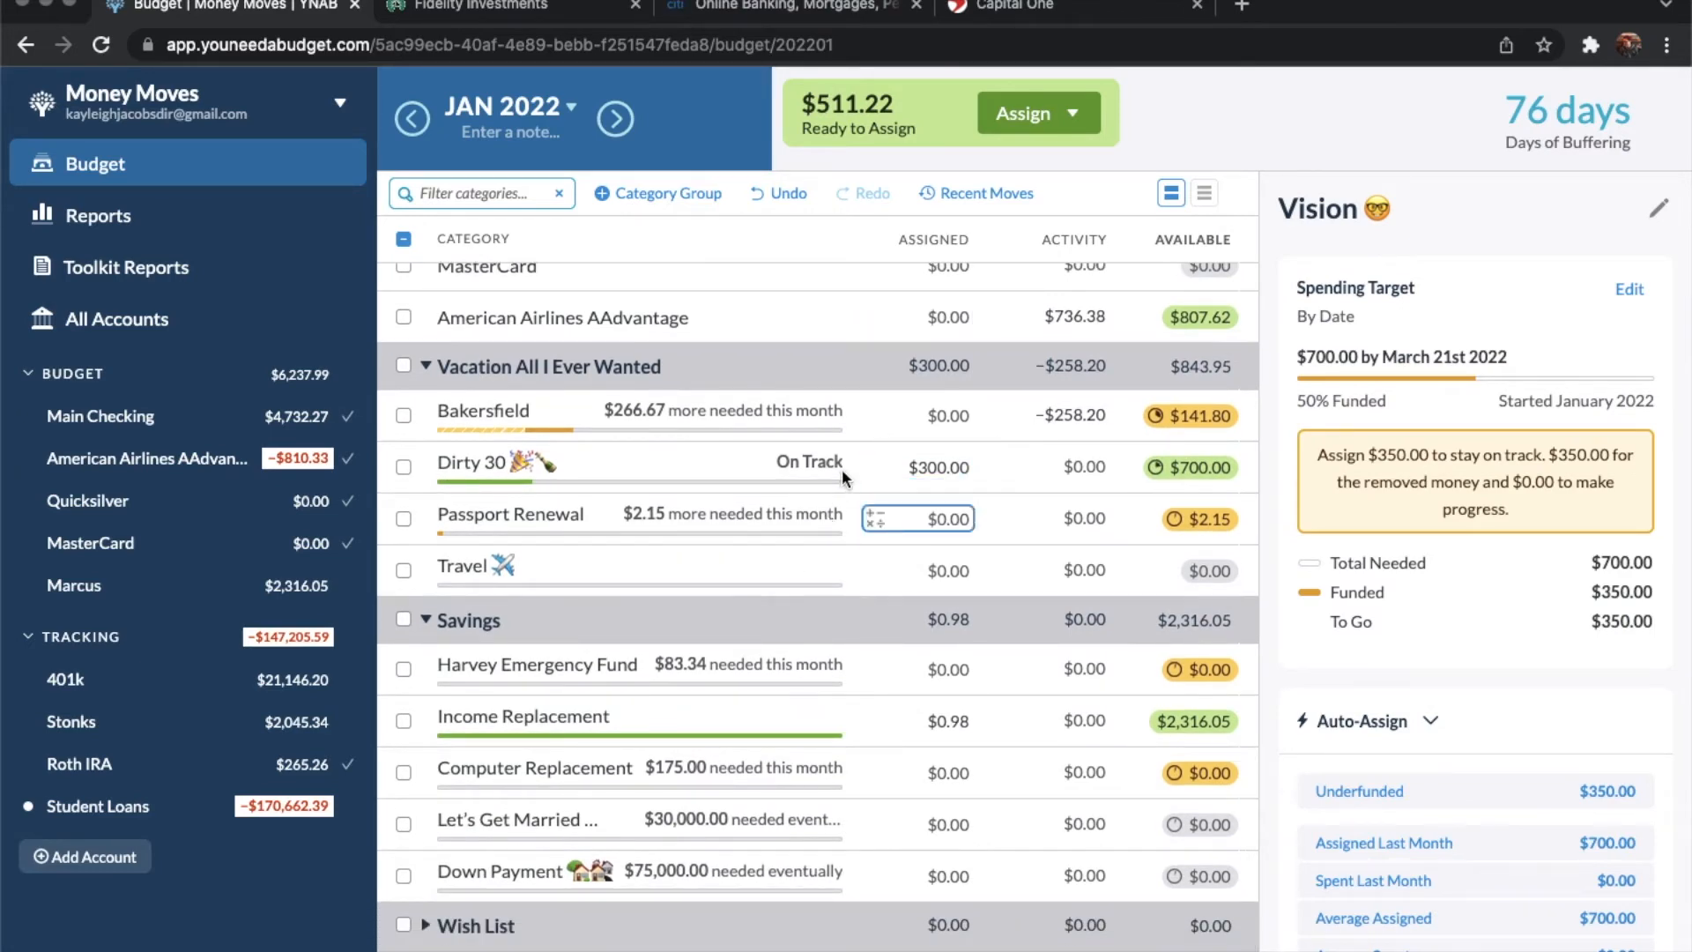
scroll(842, 510, "up", 8)
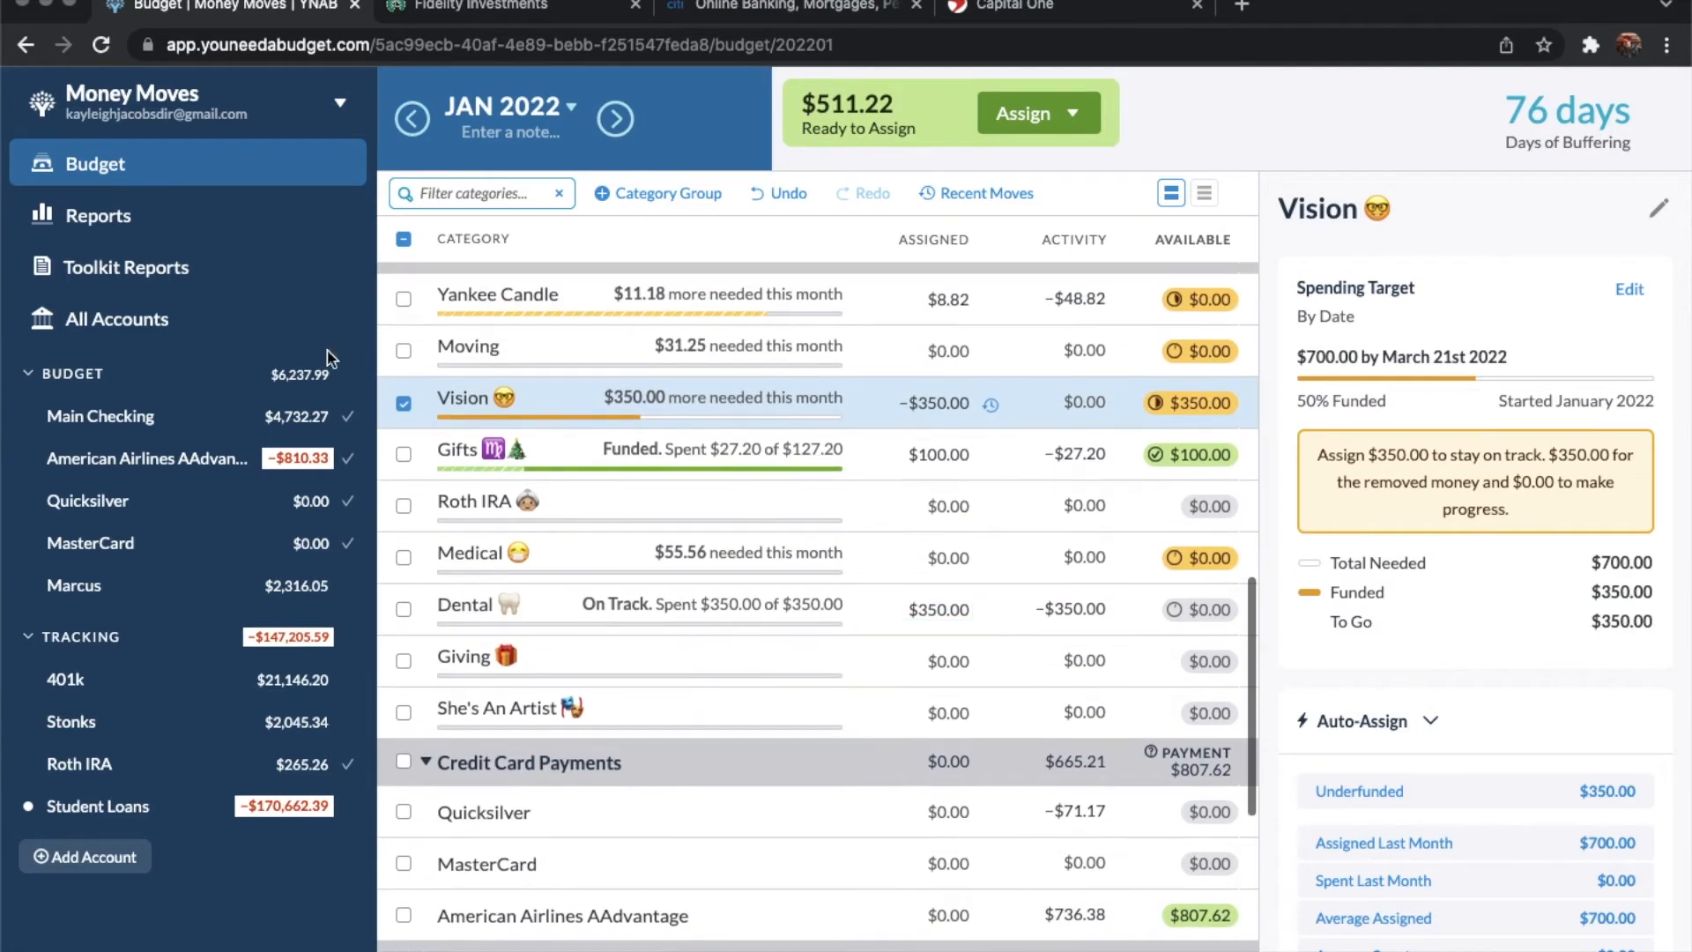
left_click(404, 403)
scroll(782, 520, "up", 5)
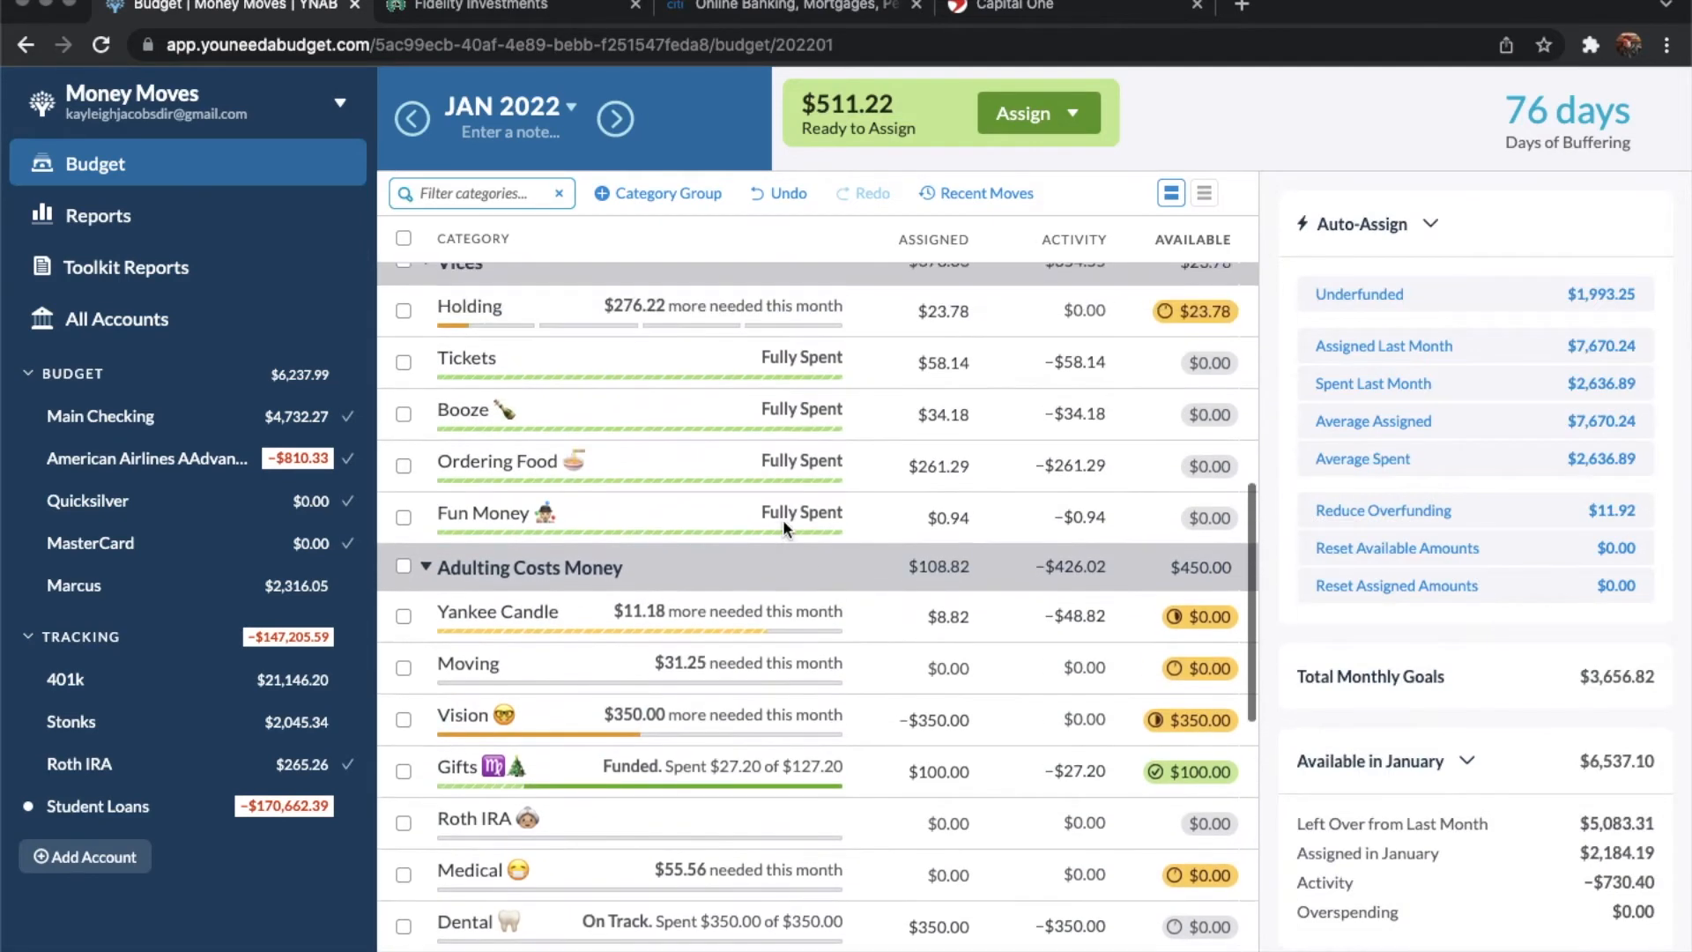
Record a 425.86 payment from Main Checking to the American Airlines AAdvantage account, dated 01/21/2022.
left_click(145, 458)
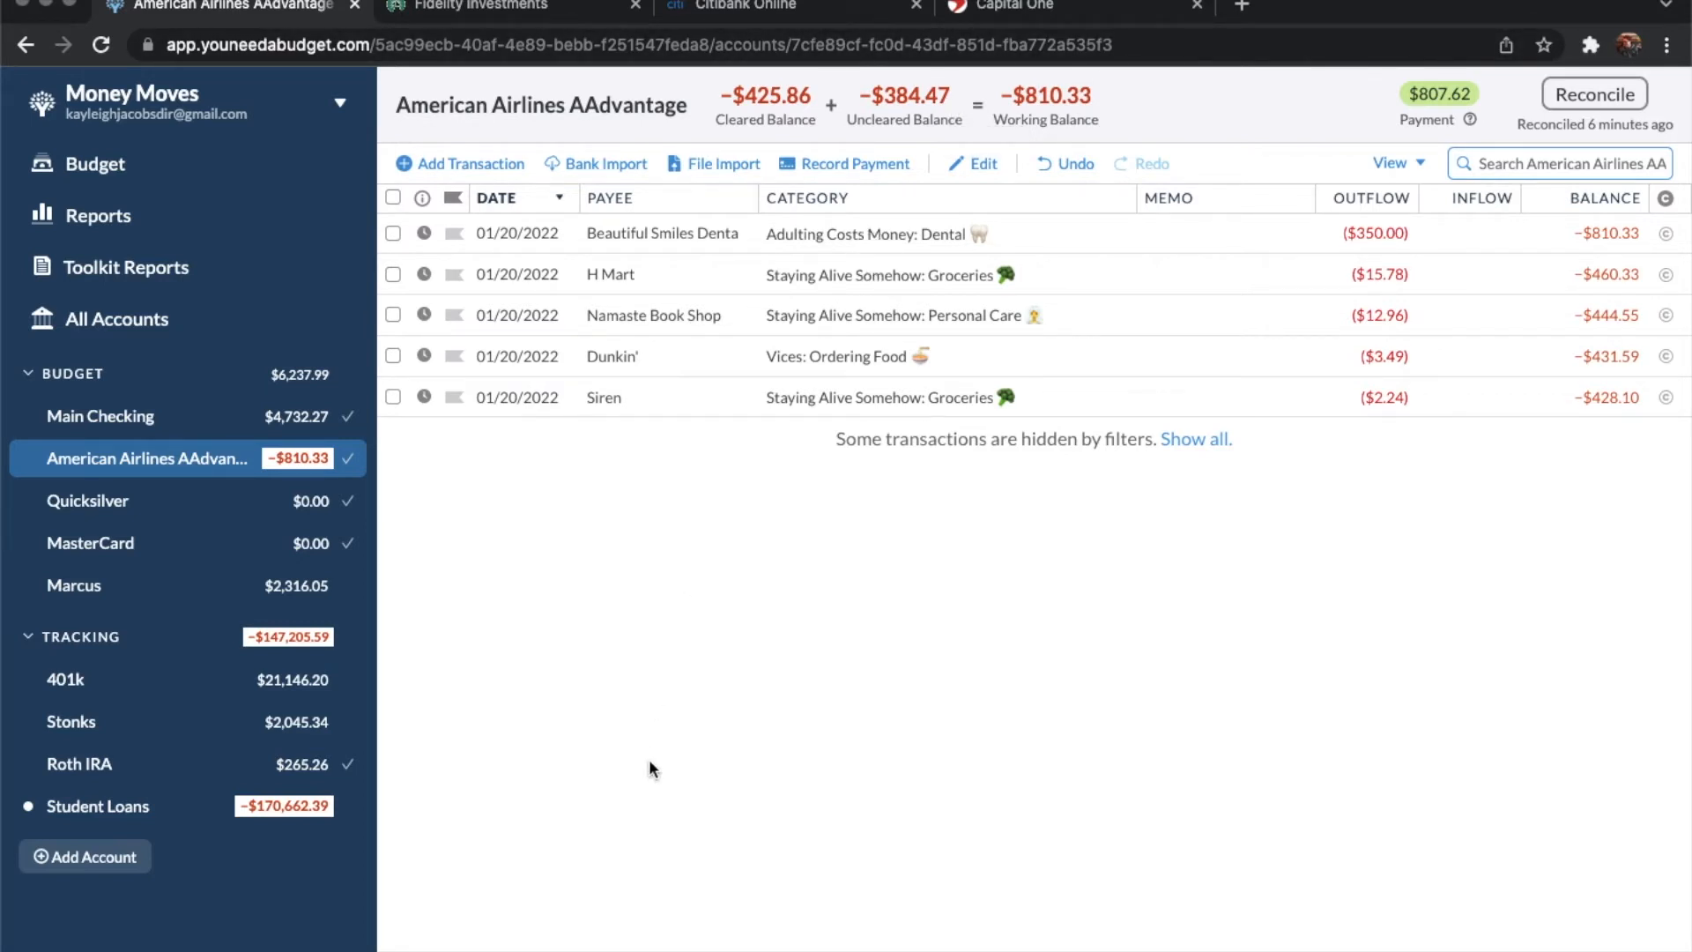
left_click(848, 164)
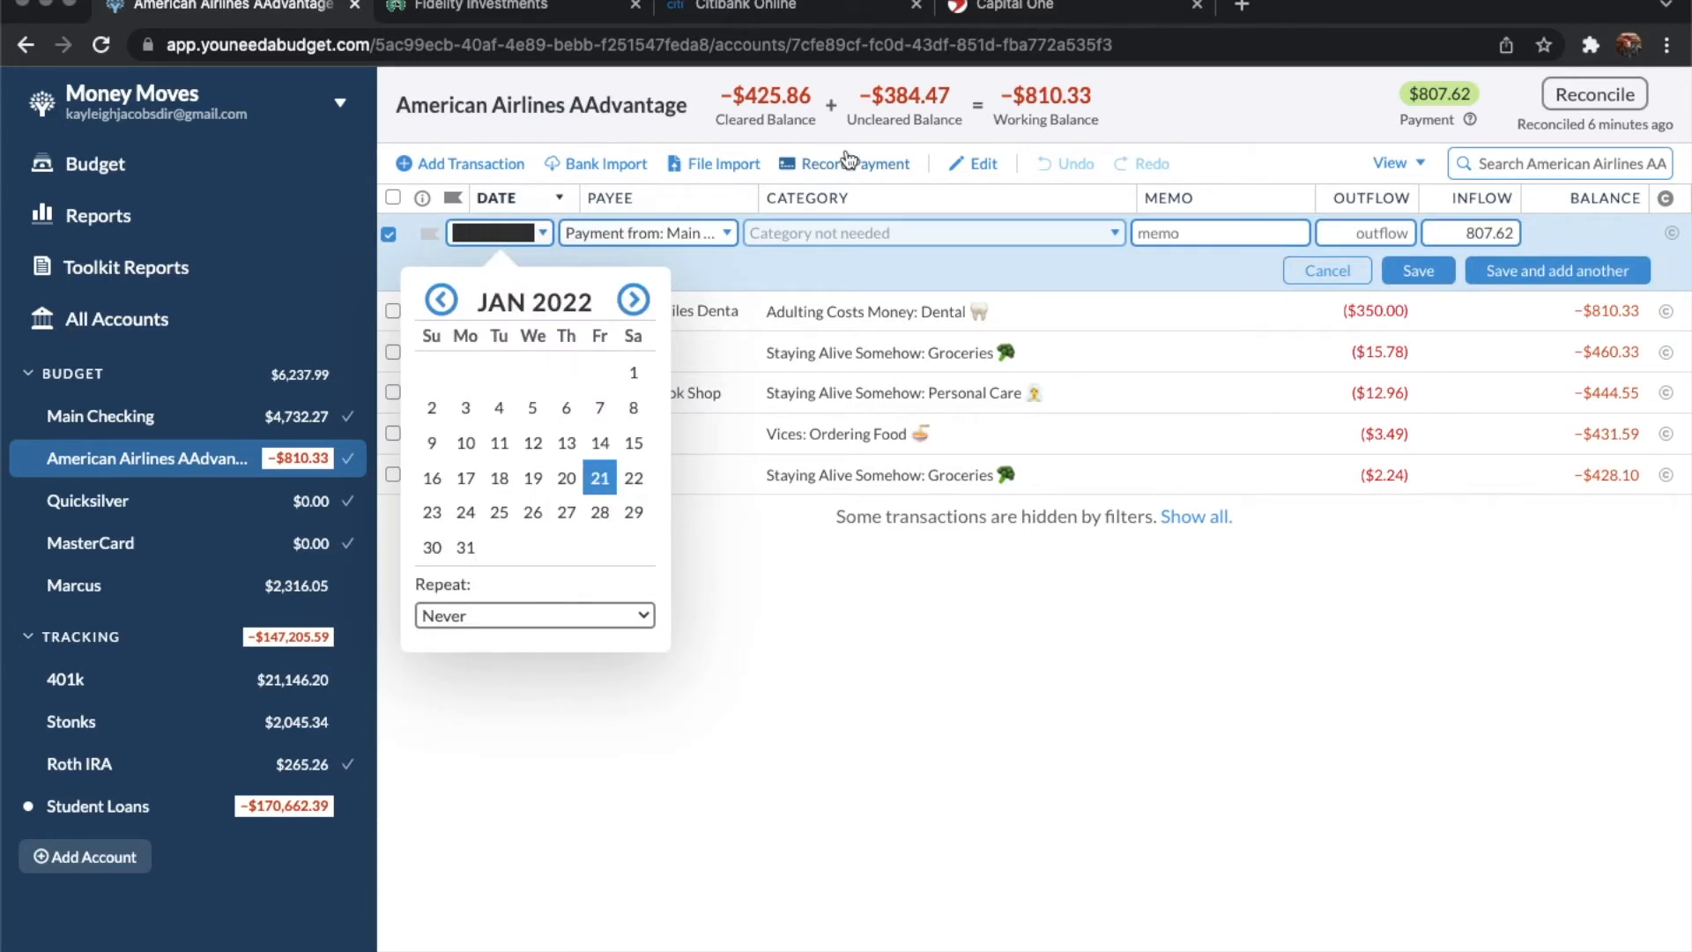
left_click(600, 478)
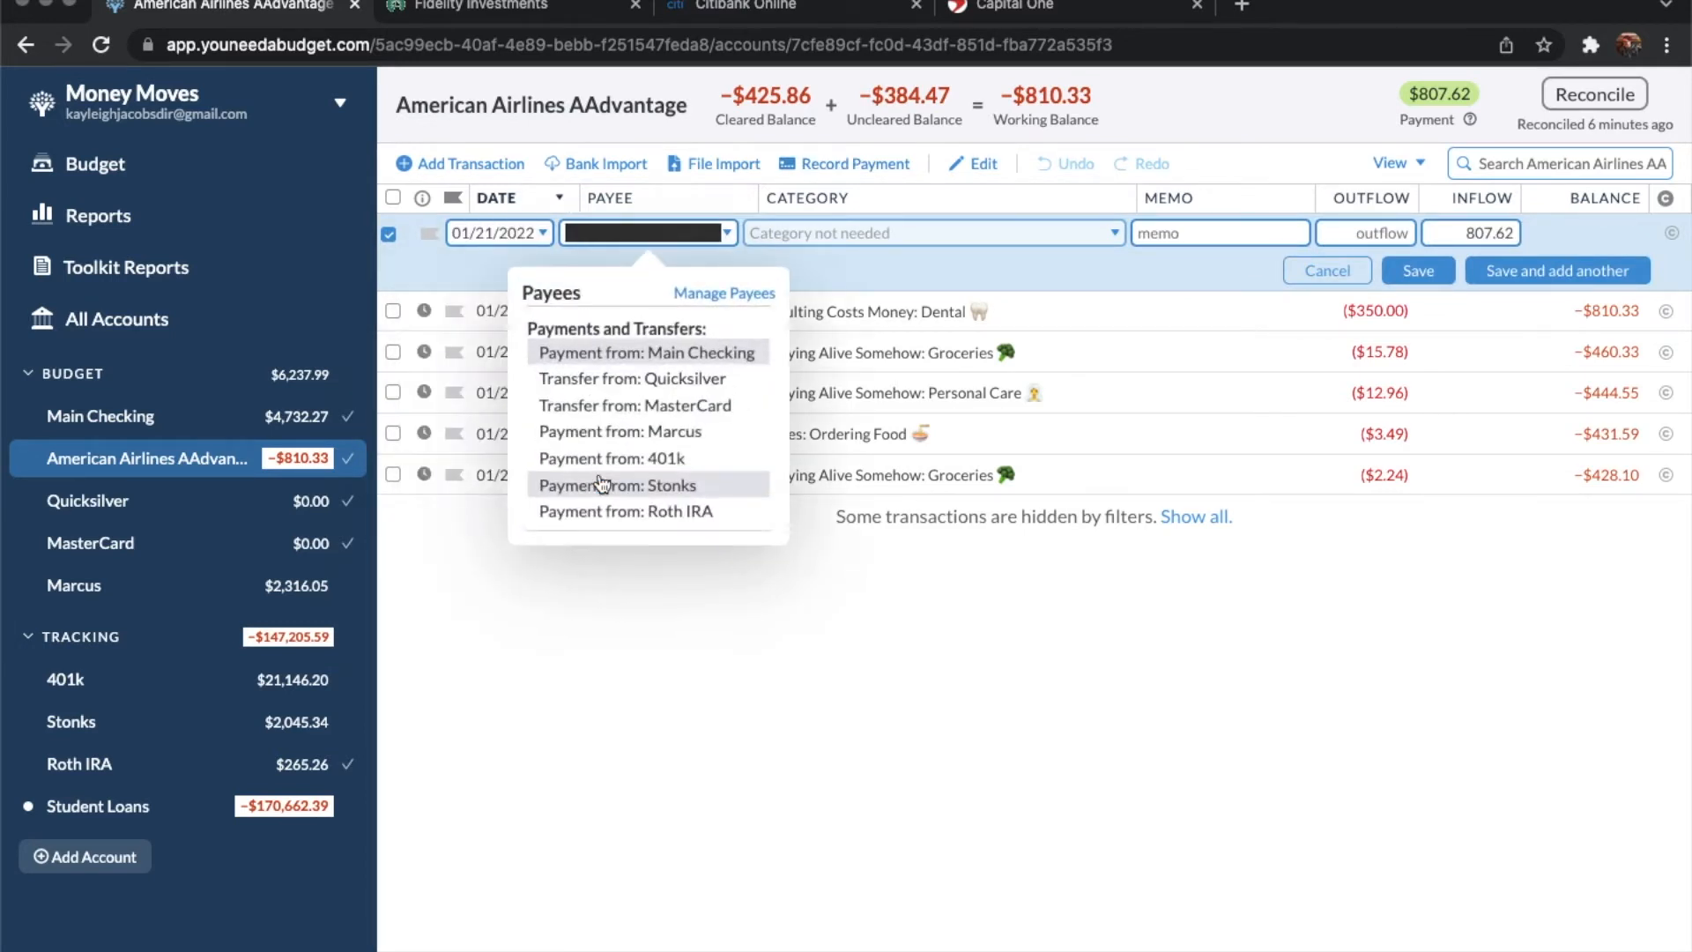
left_click(627, 352)
left_click(1485, 234)
double_click(1485, 233)
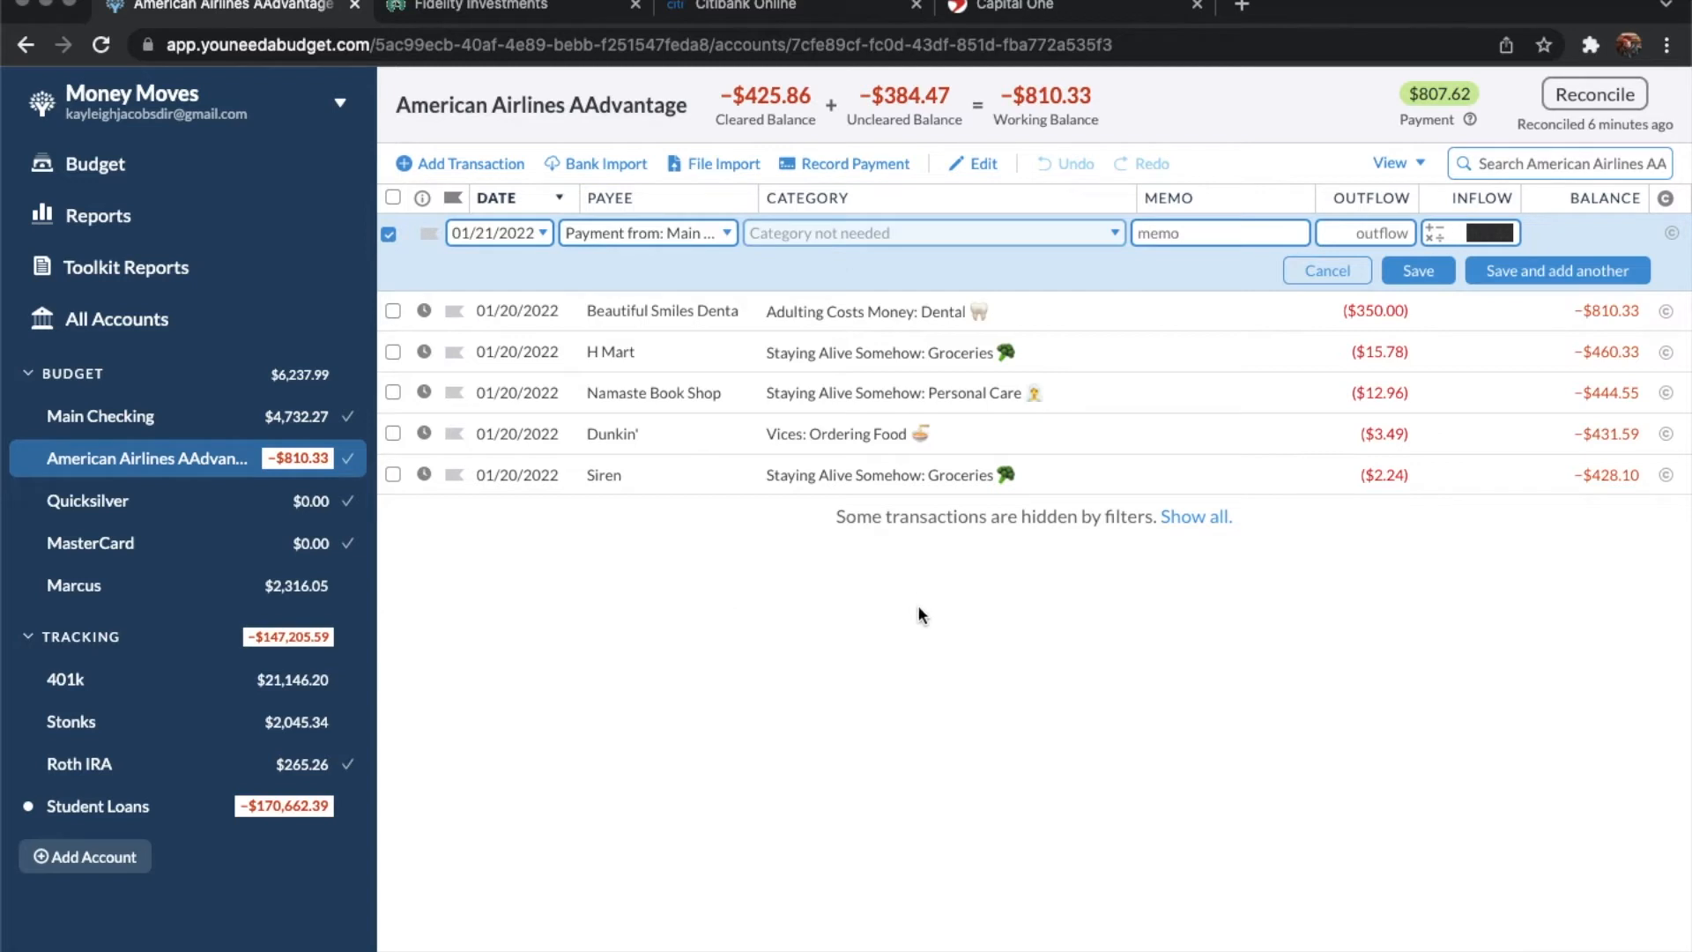
type("425.86")
left_click(1443, 274)
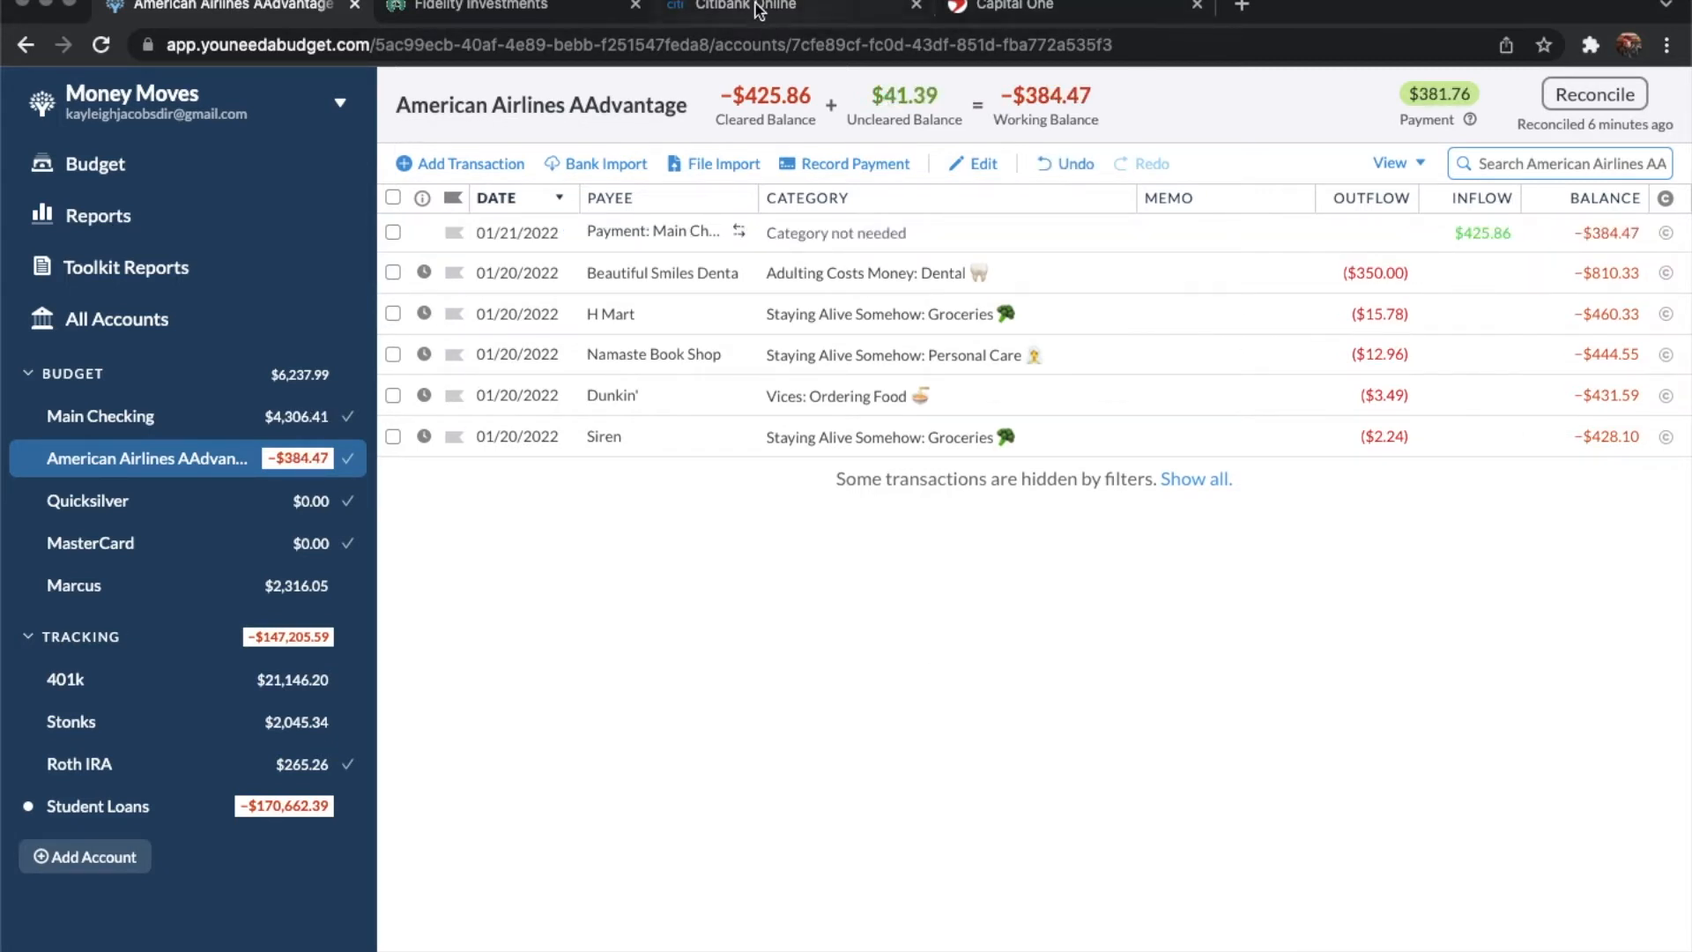
mouse_move(769, 5)
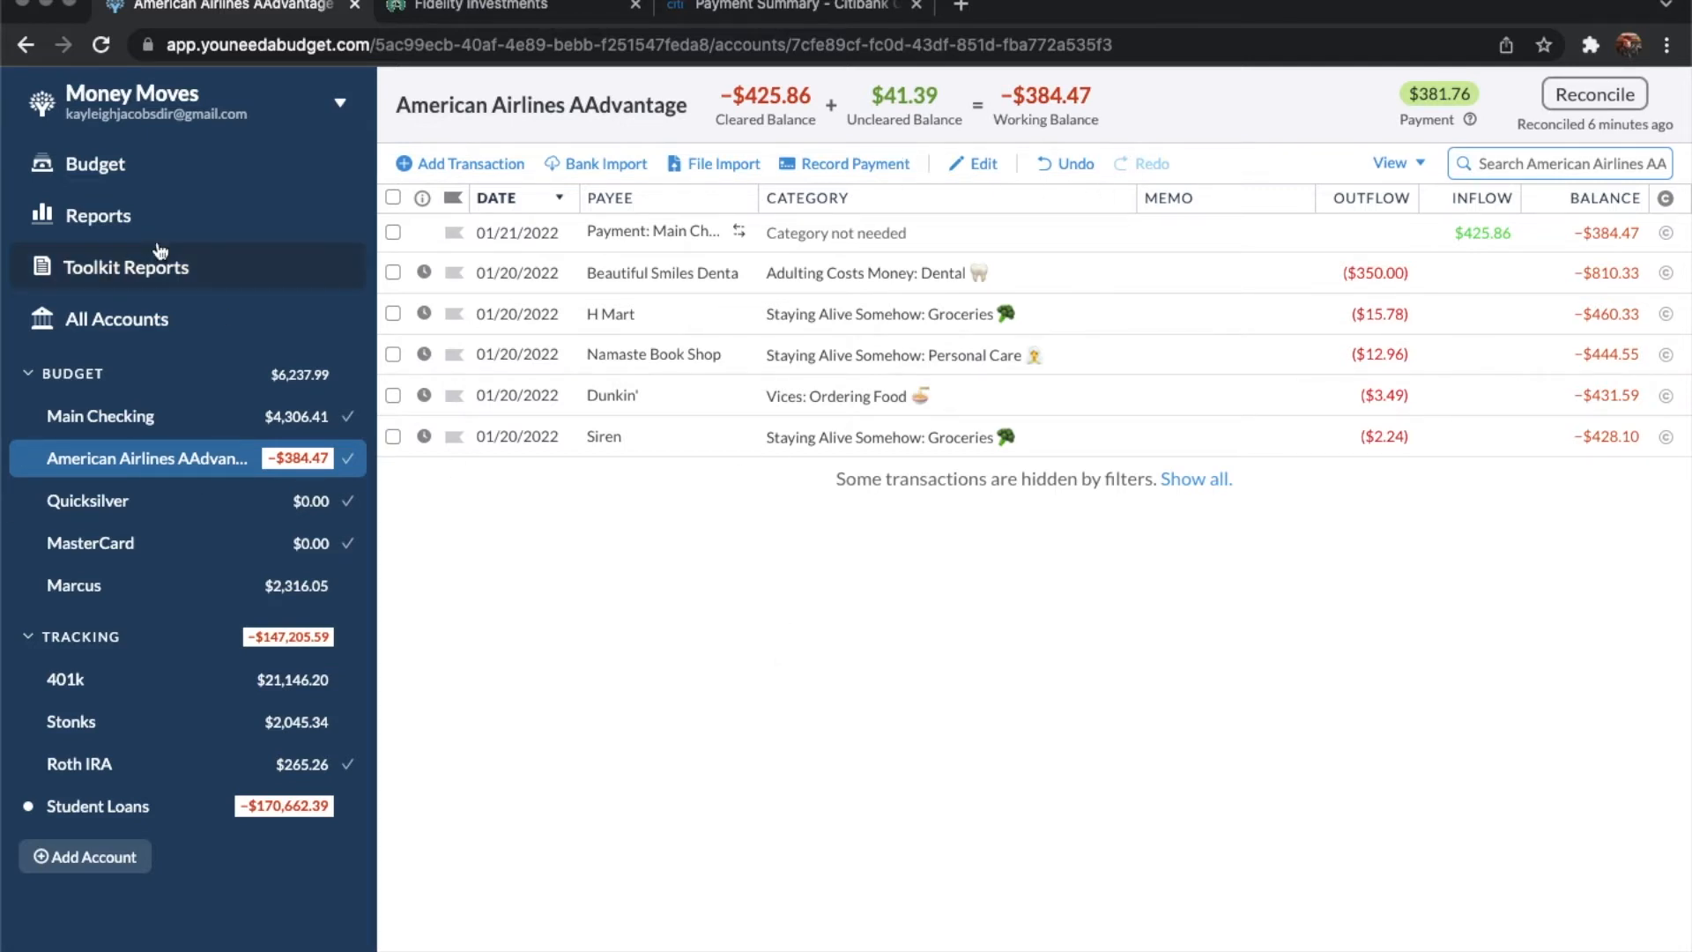
Return to the January 2022 budget and assign 15.23 to the Netflix category under Subscriptions.
left_click(119, 175)
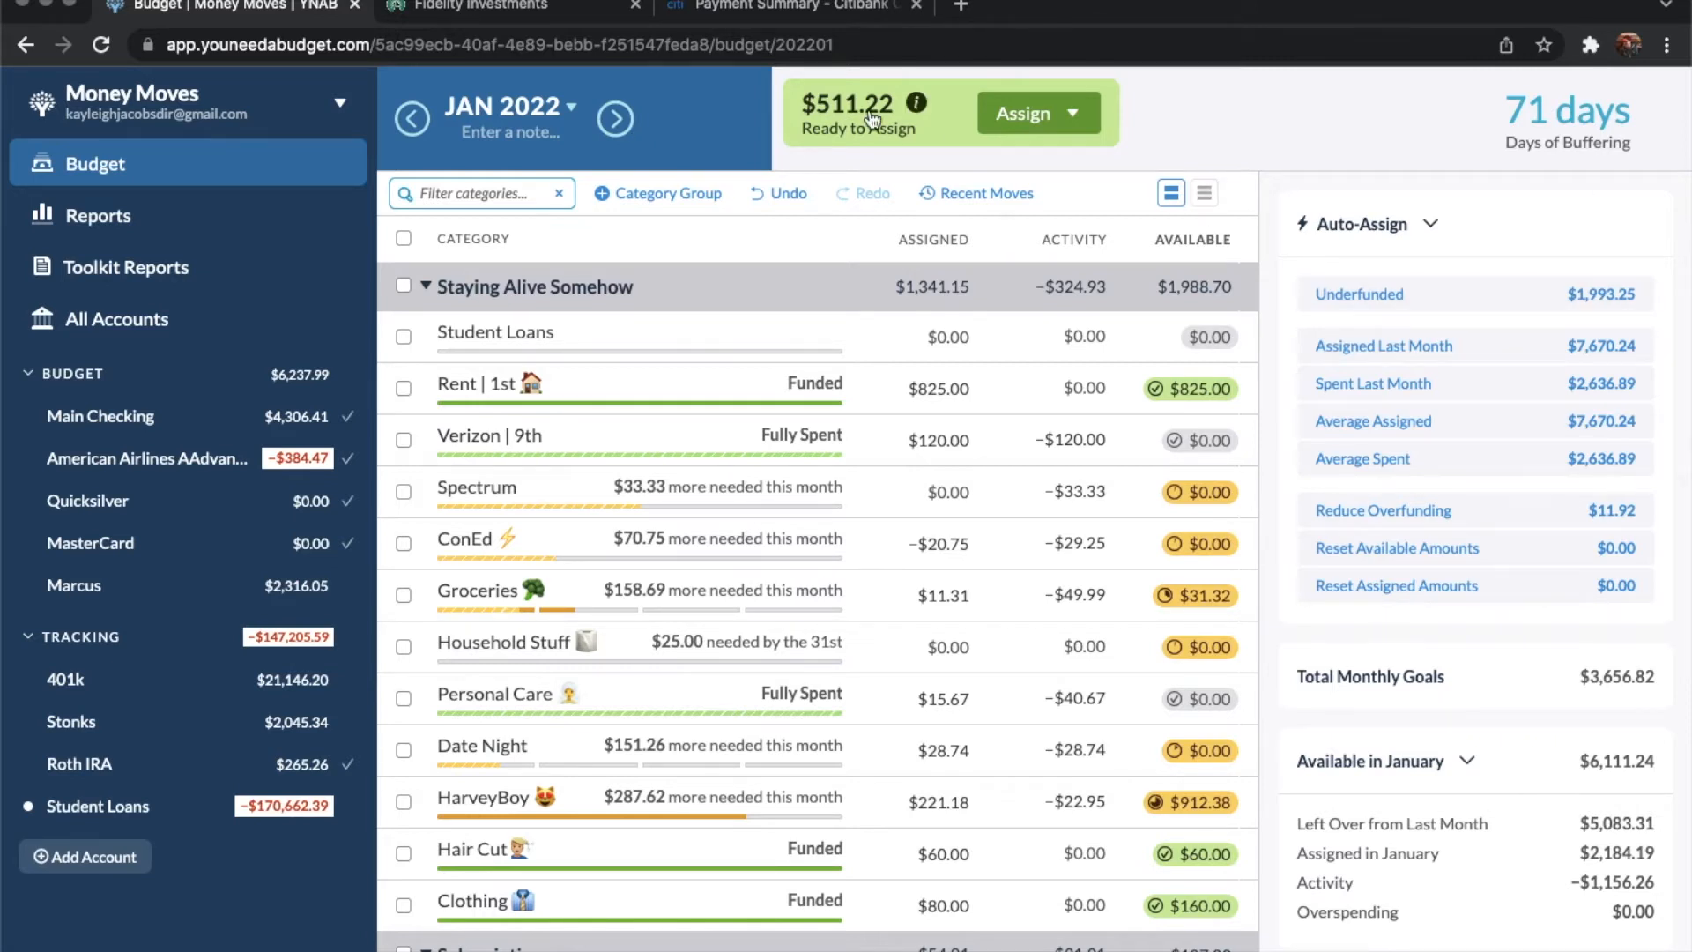
scroll(652, 485, "down", 2)
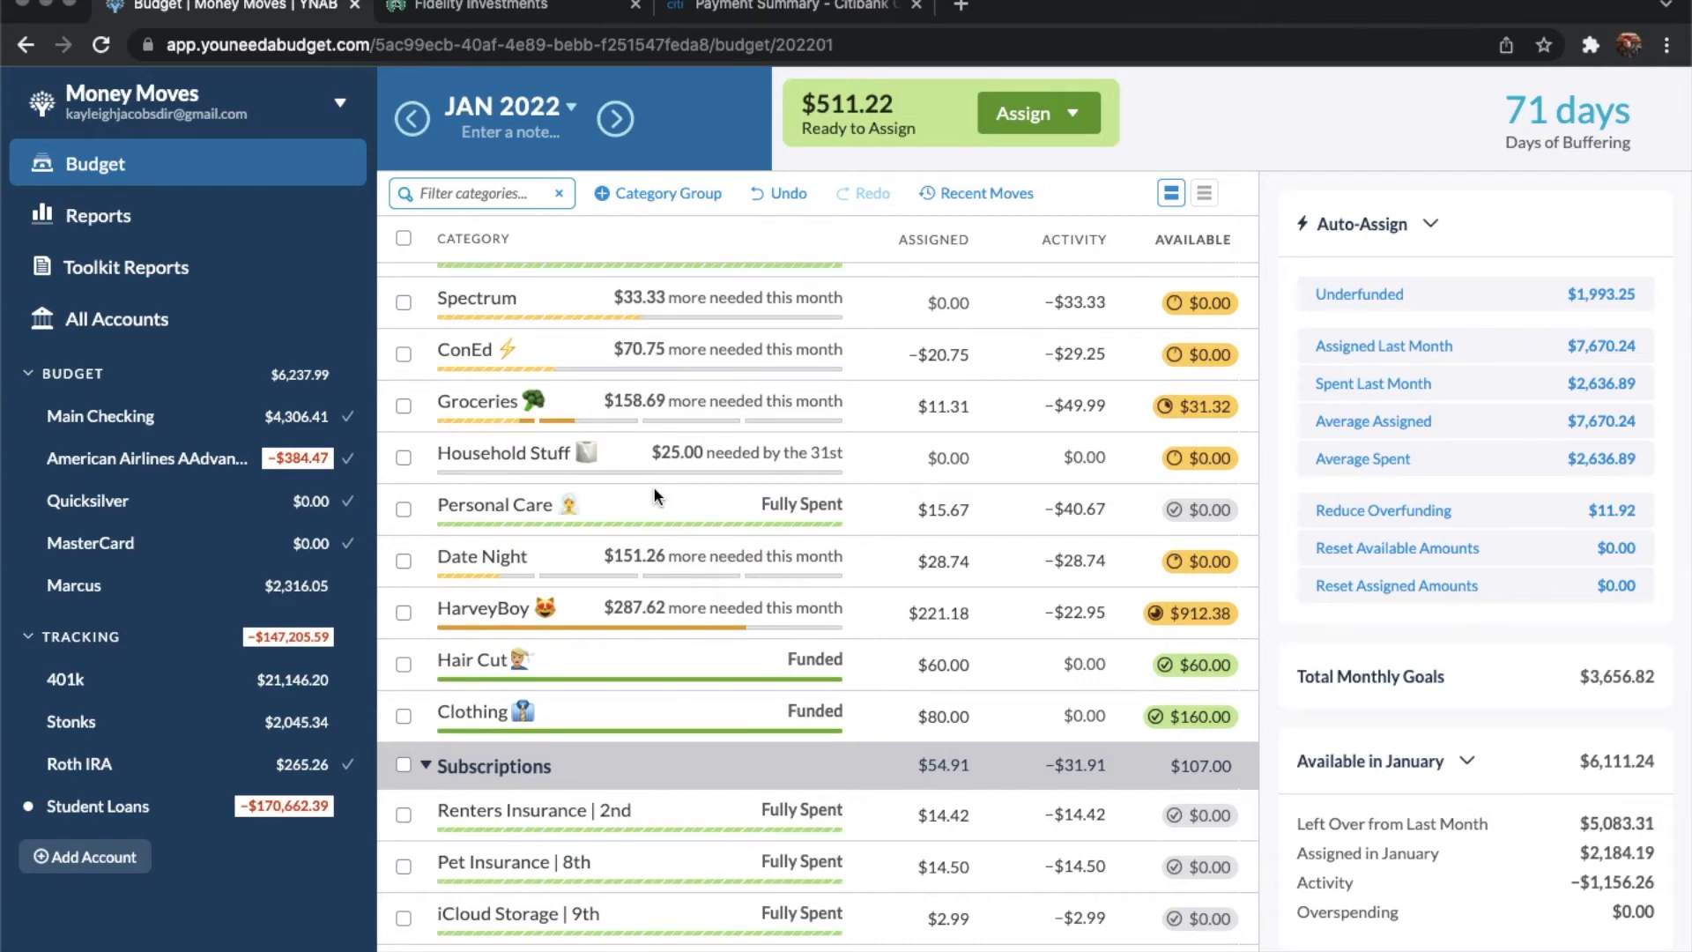
scroll(656, 496, "down", 5)
left_click(578, 602)
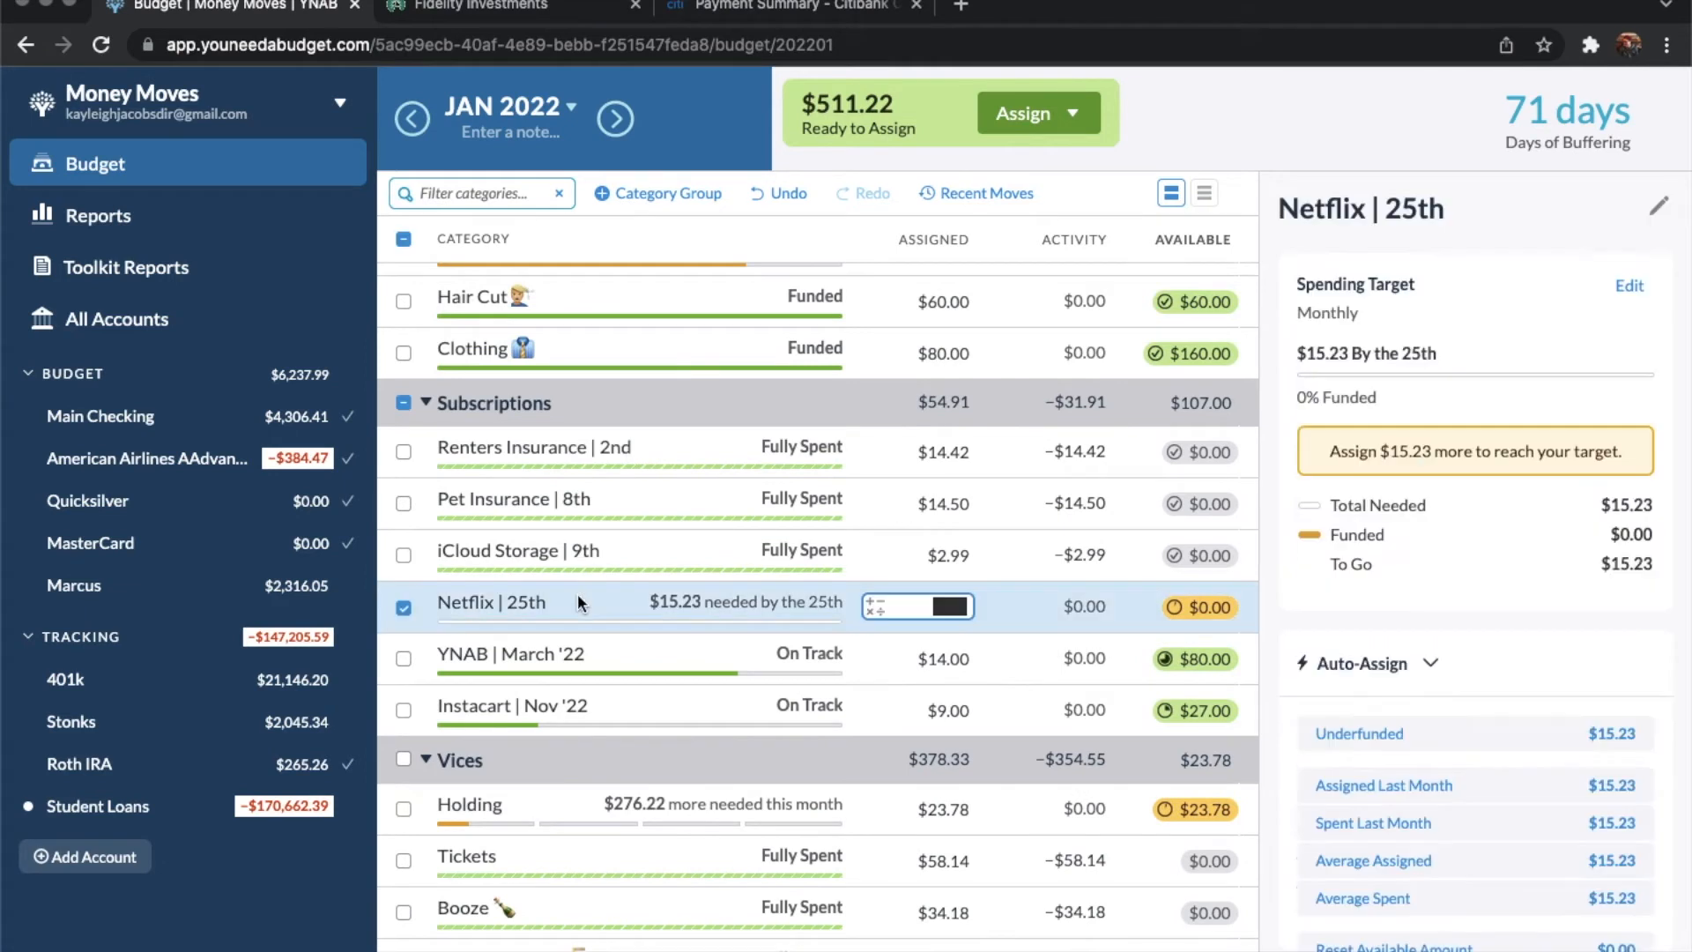
left_click(959, 604)
type("+15.23")
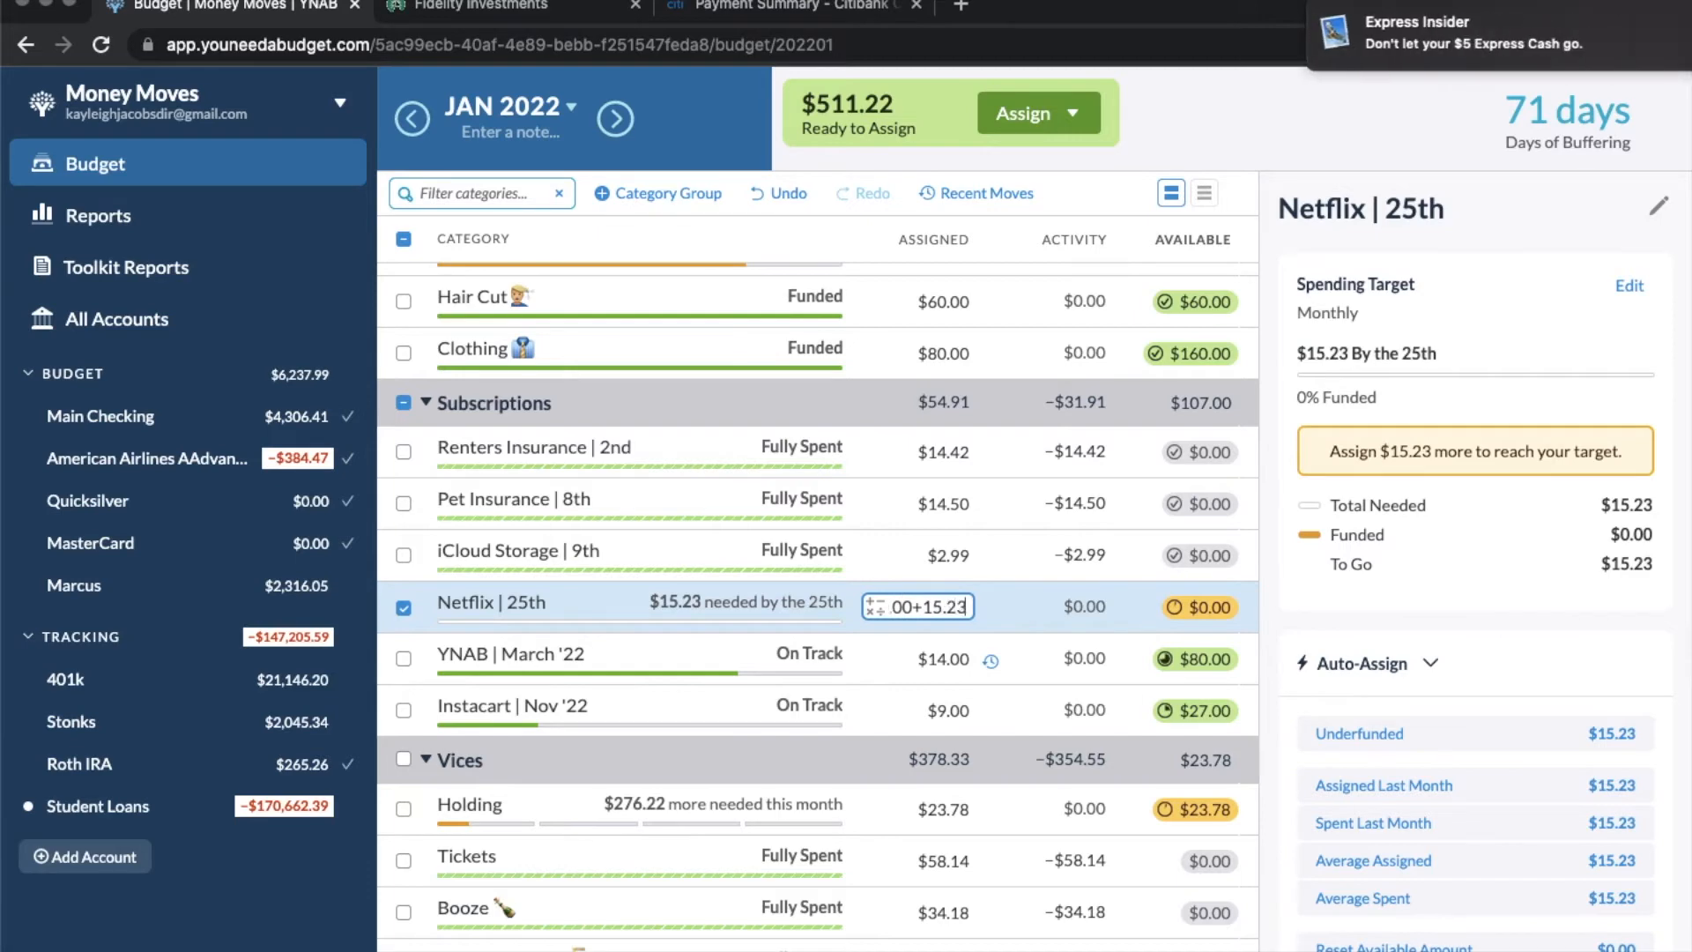
key("Return")
Delete the Instacart category from Subscriptions, releasing its assigned money to Ready to Assign.
scroll(525, 539, "down", 2)
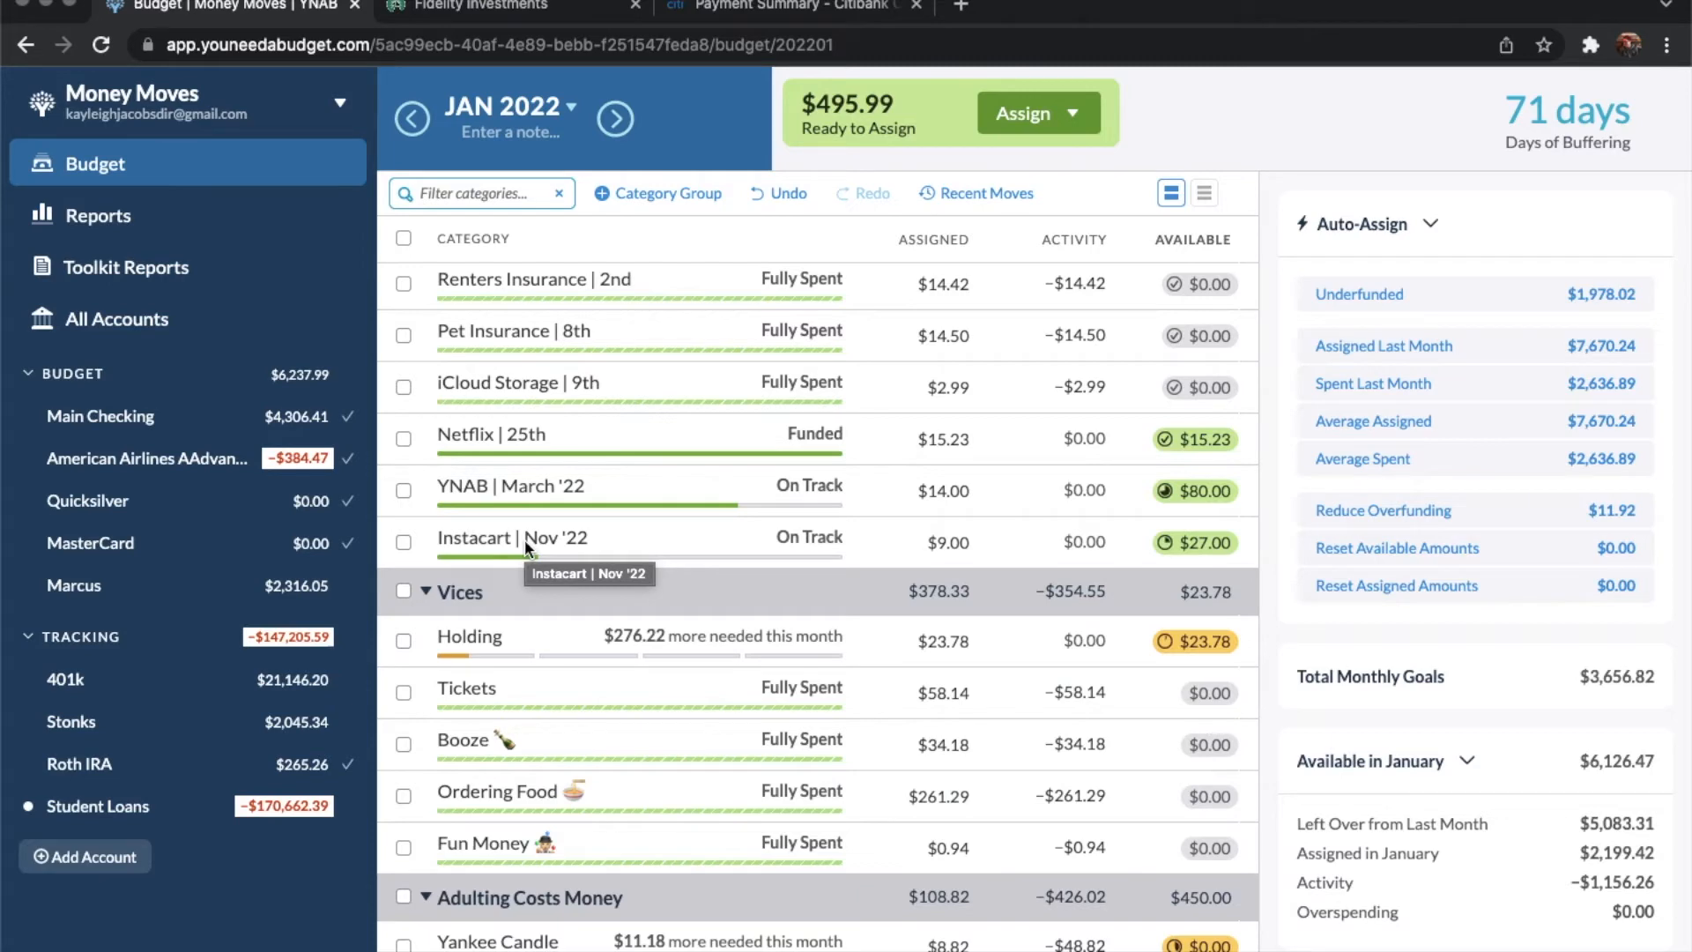
left_click(490, 541)
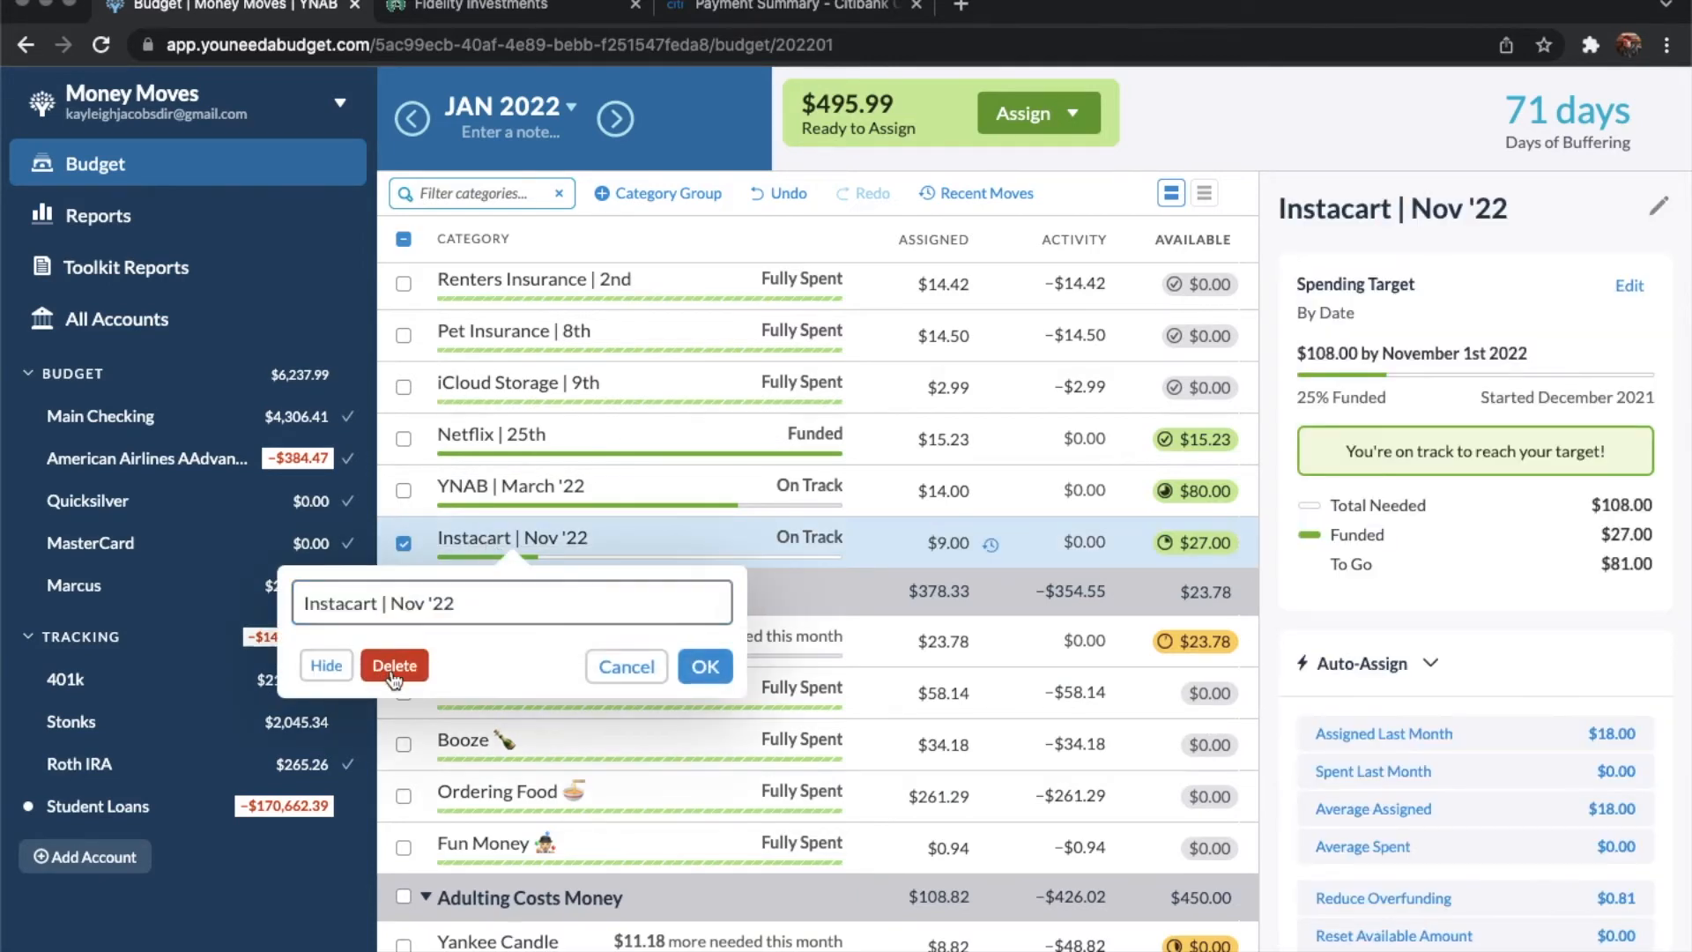
left_click(393, 667)
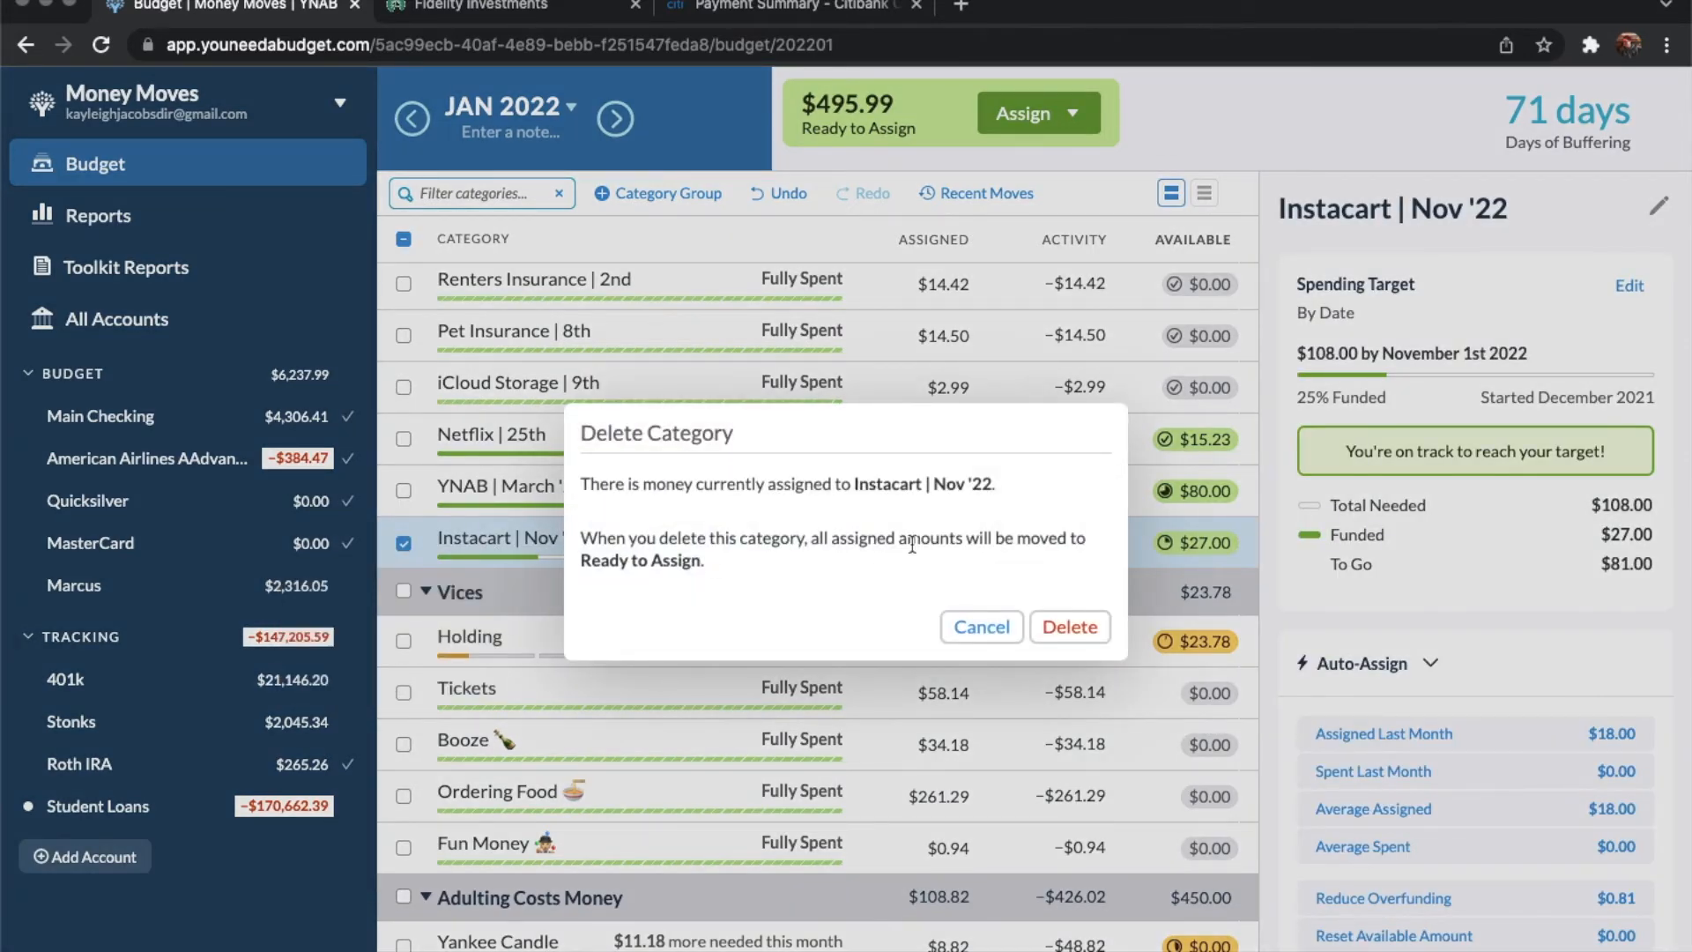
left_click(1070, 626)
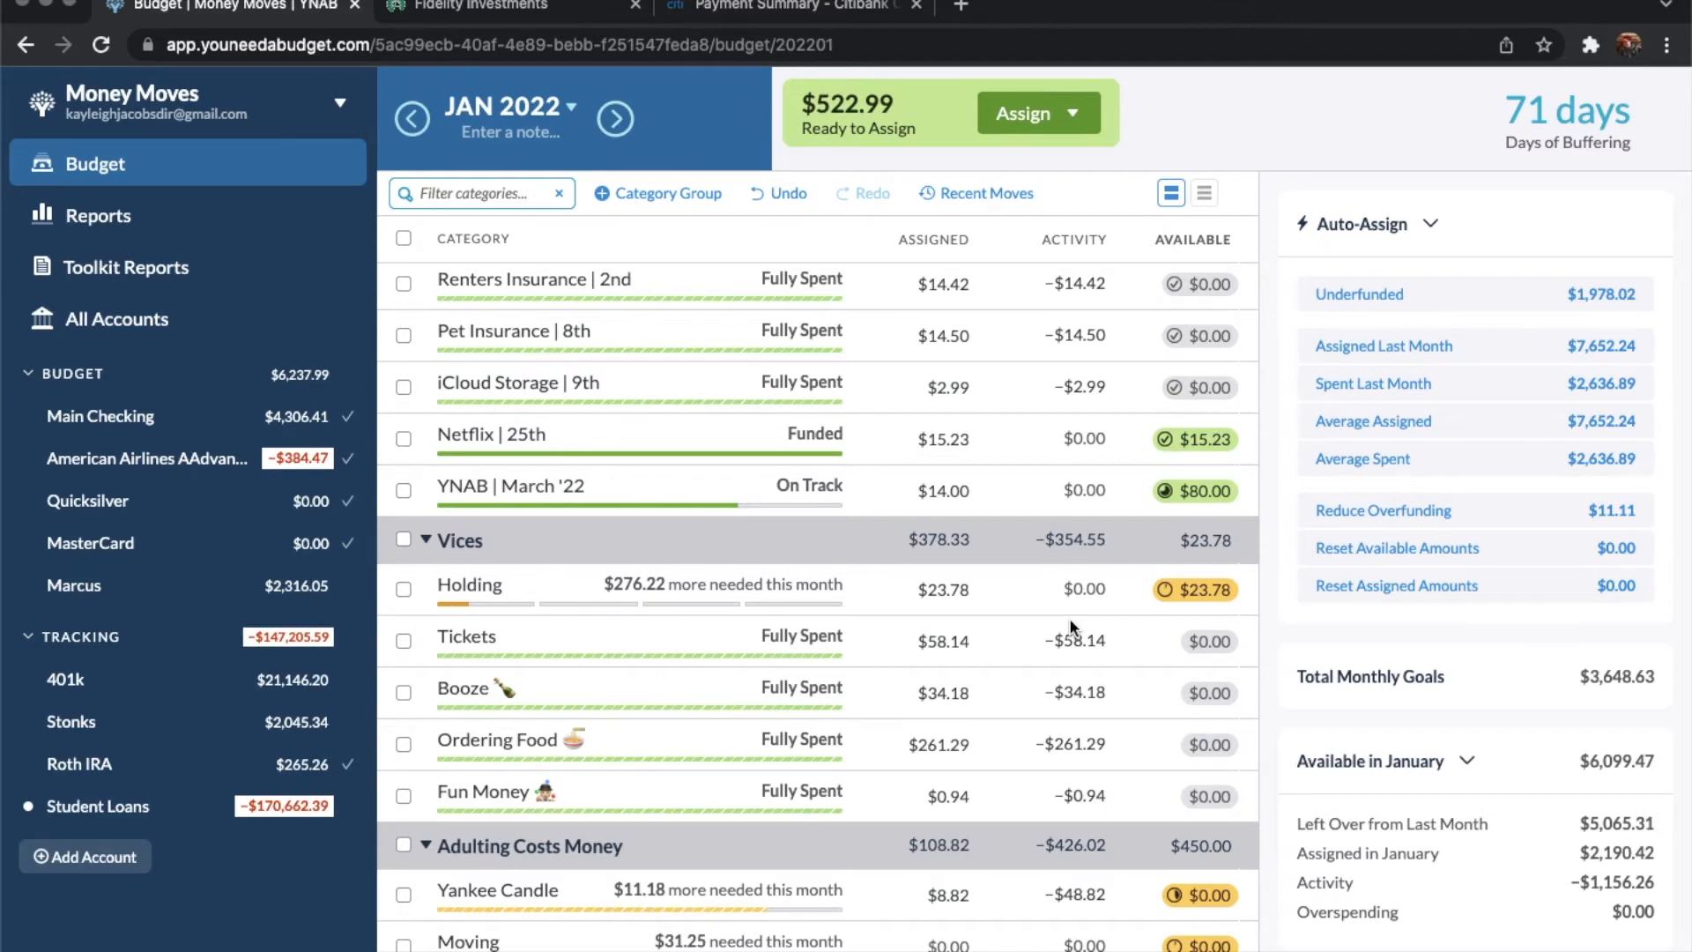
Assign 275.00 to the Bakersfield category under Vacation All I Ever Wanted.
scroll(1070, 623, "down", 3)
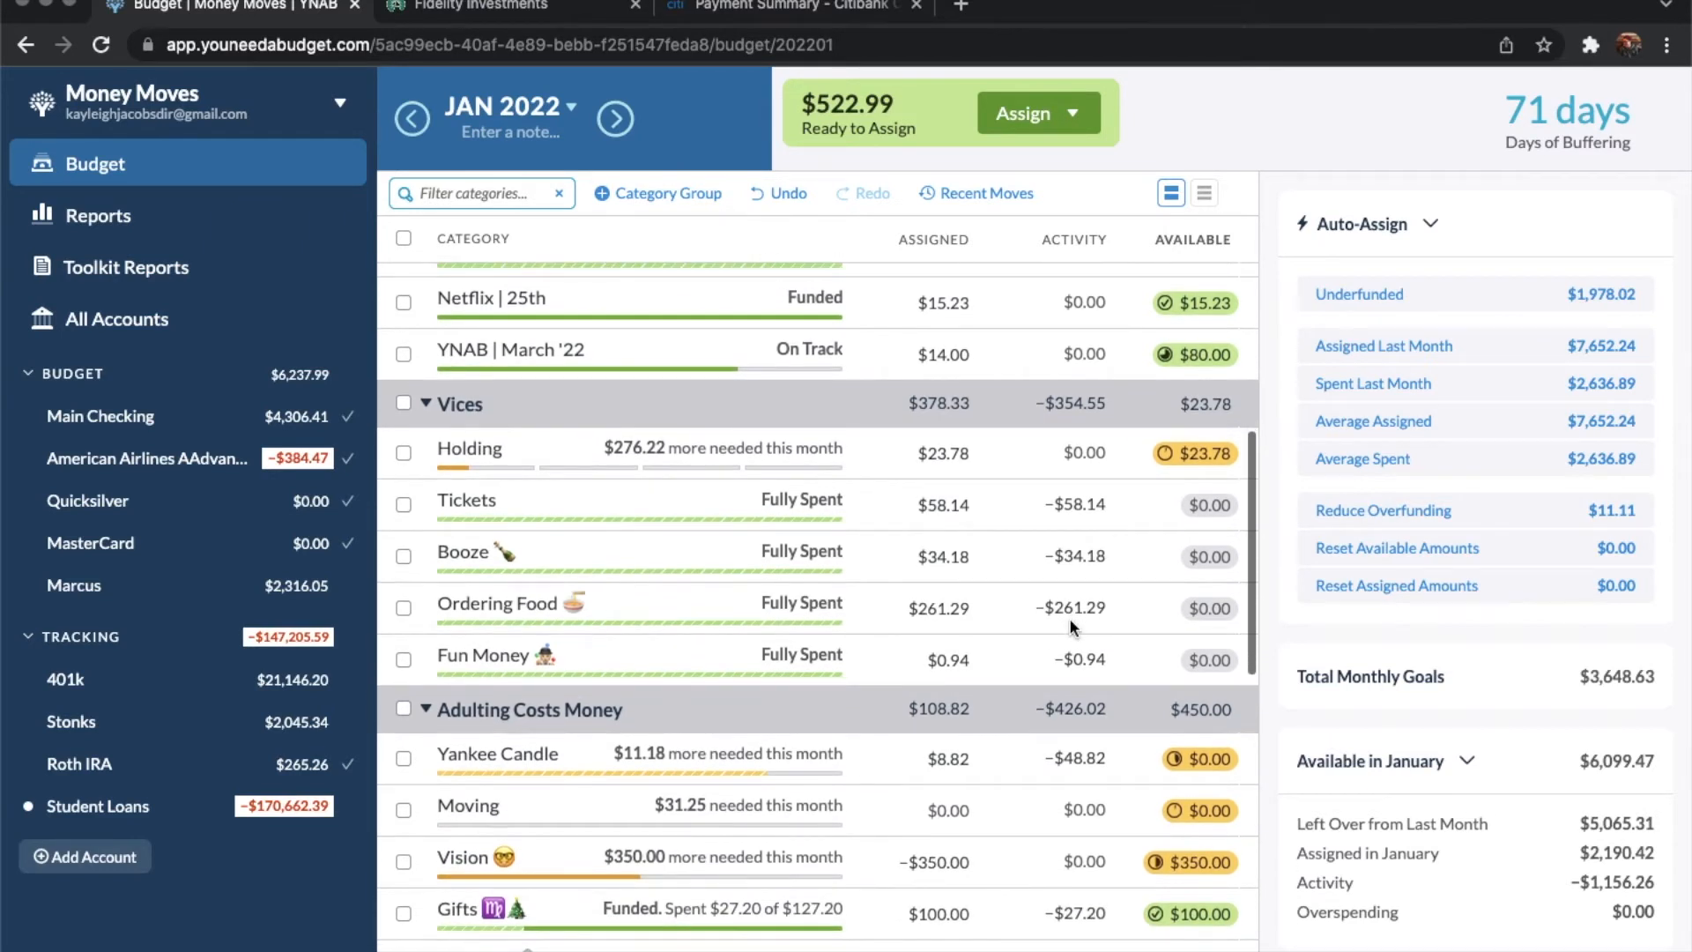
scroll(1070, 627, "down", 2)
scroll(415, 608, "down", 5)
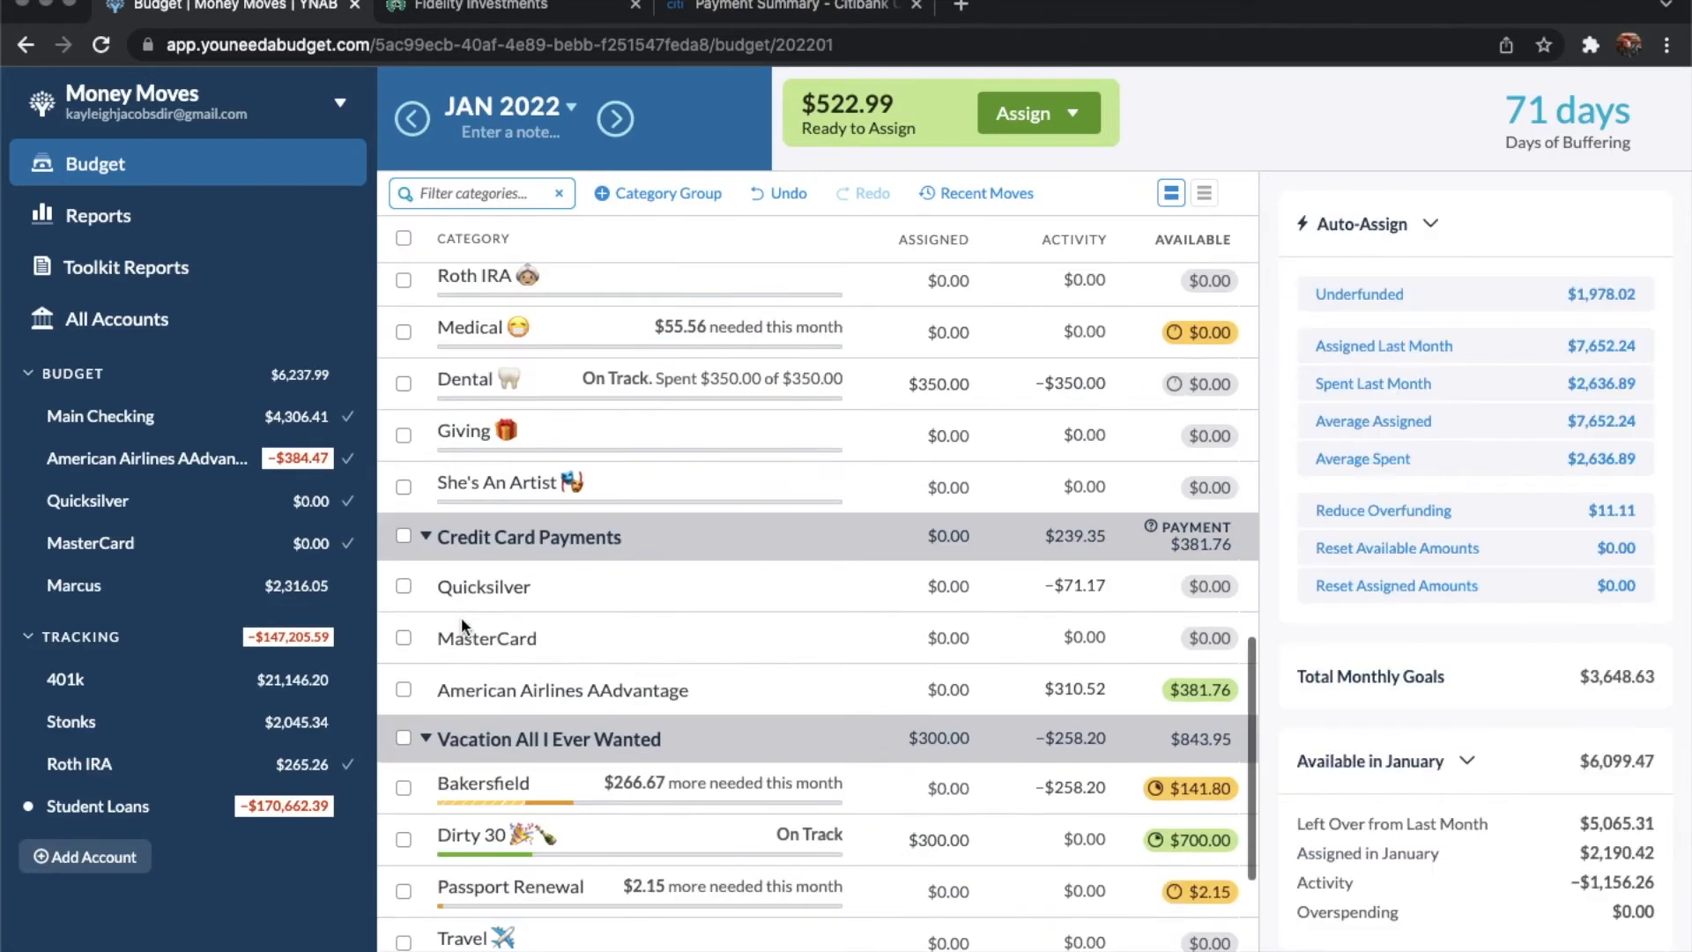
left_click(403, 676)
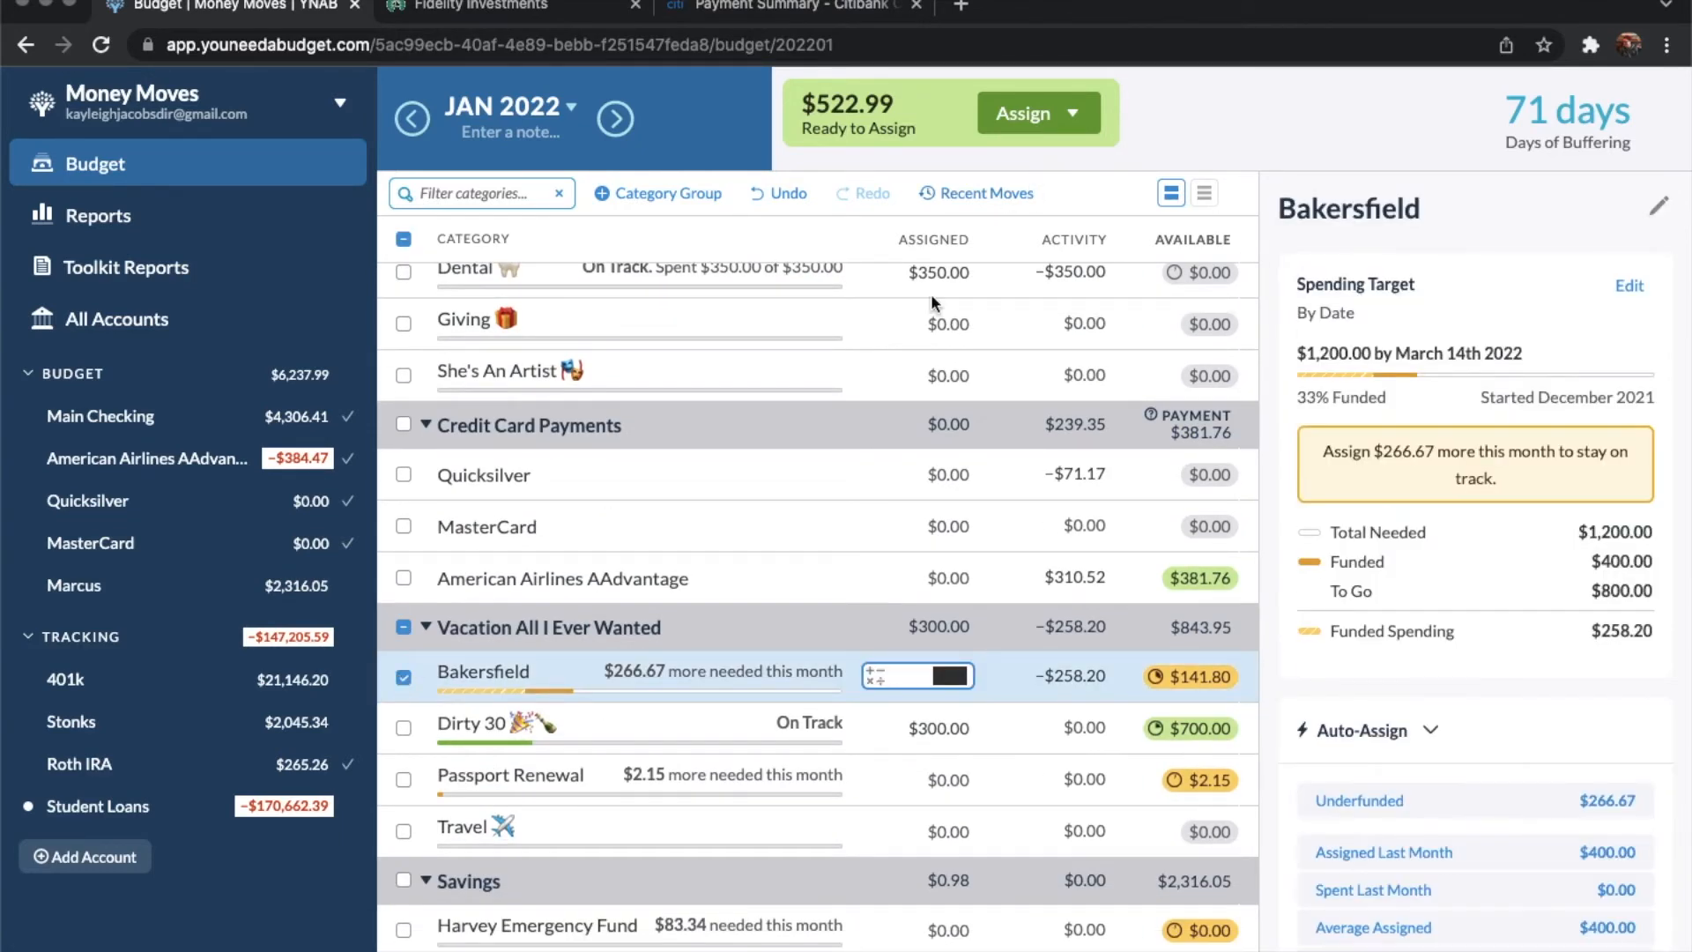
left_click(956, 677)
left_click(968, 677)
type("+275")
key("Return")
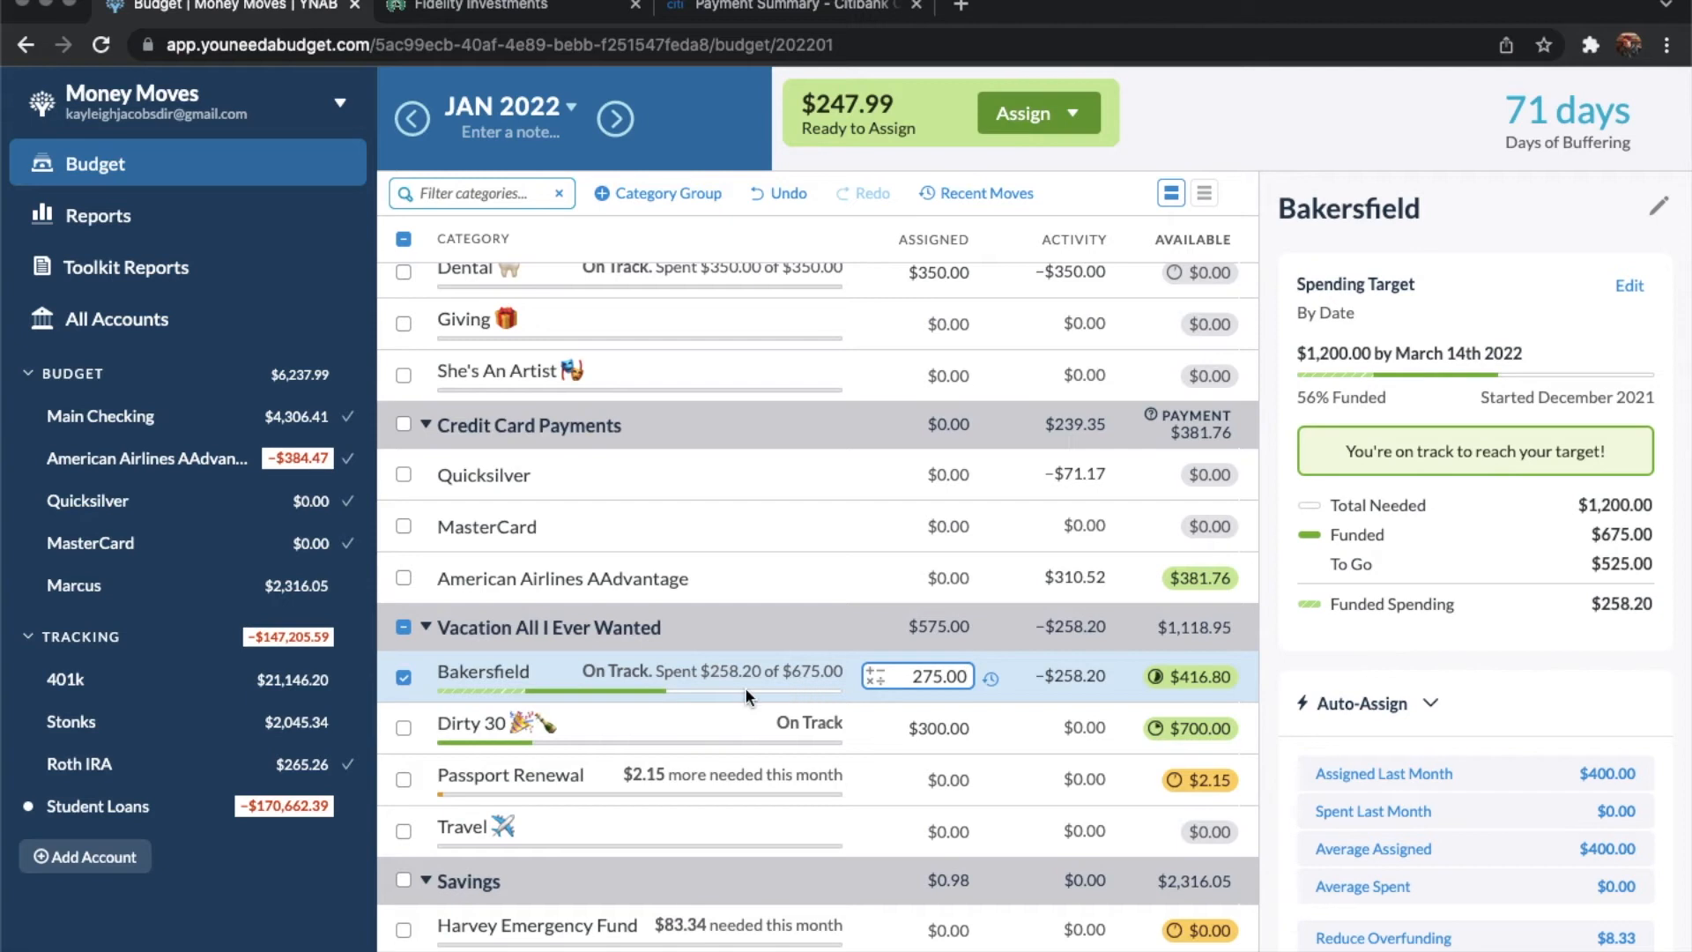
left_click(404, 677)
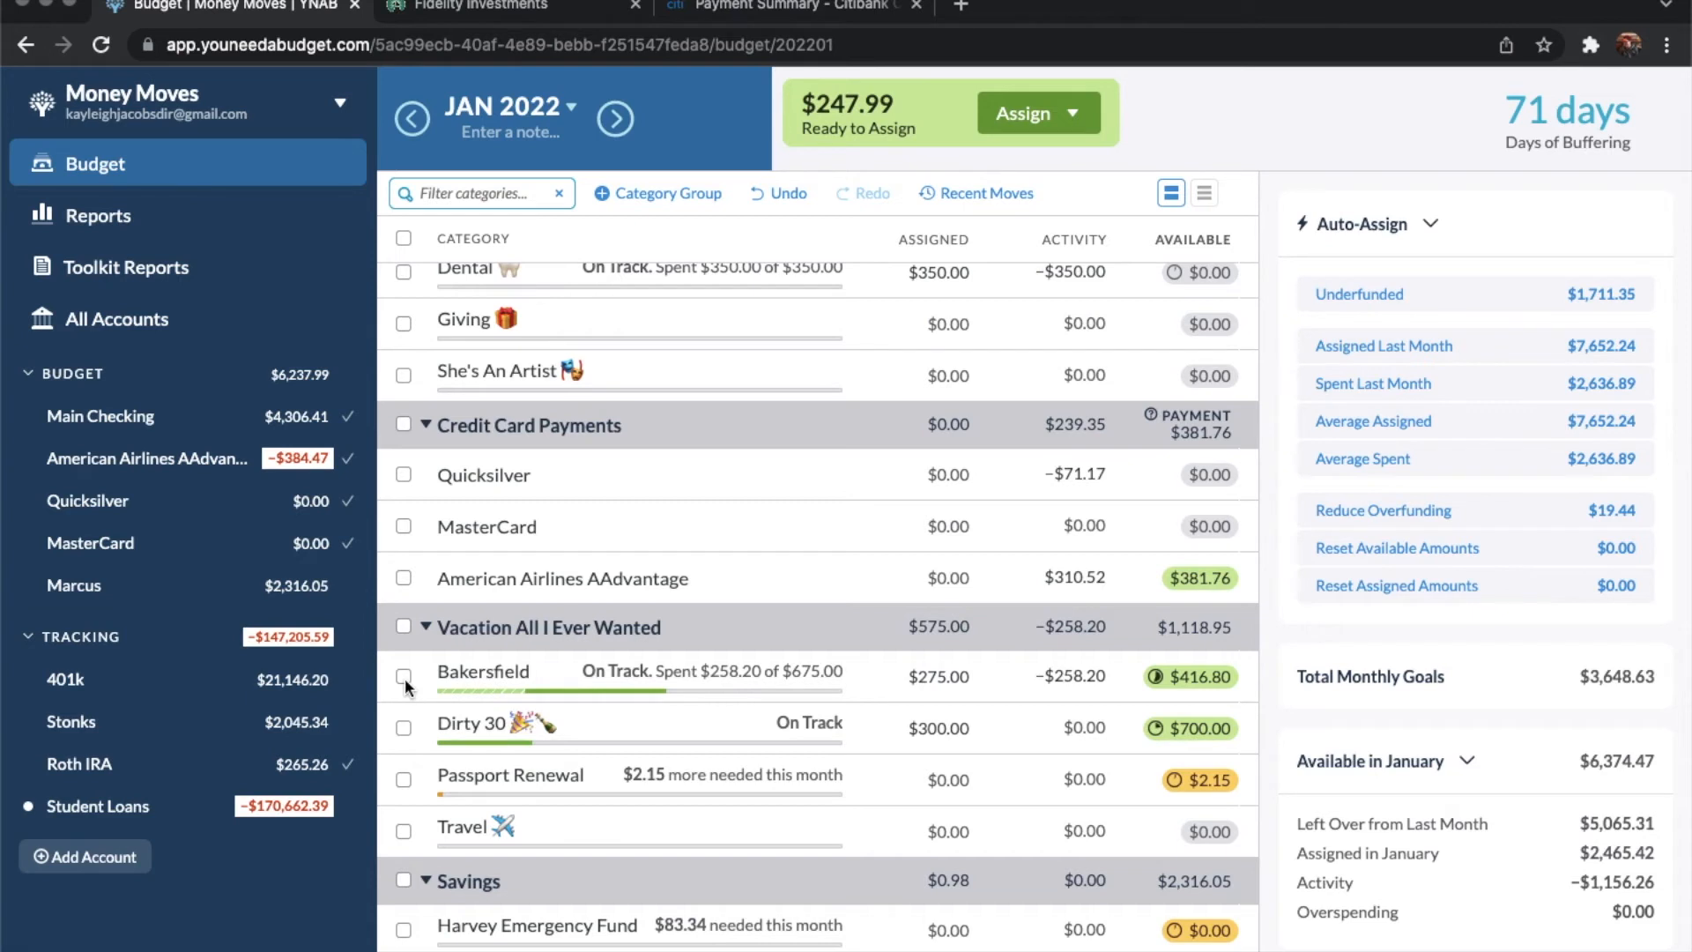
Assign 2.15 to the Passport Renewal category.
left_click(969, 779)
type("+2.15")
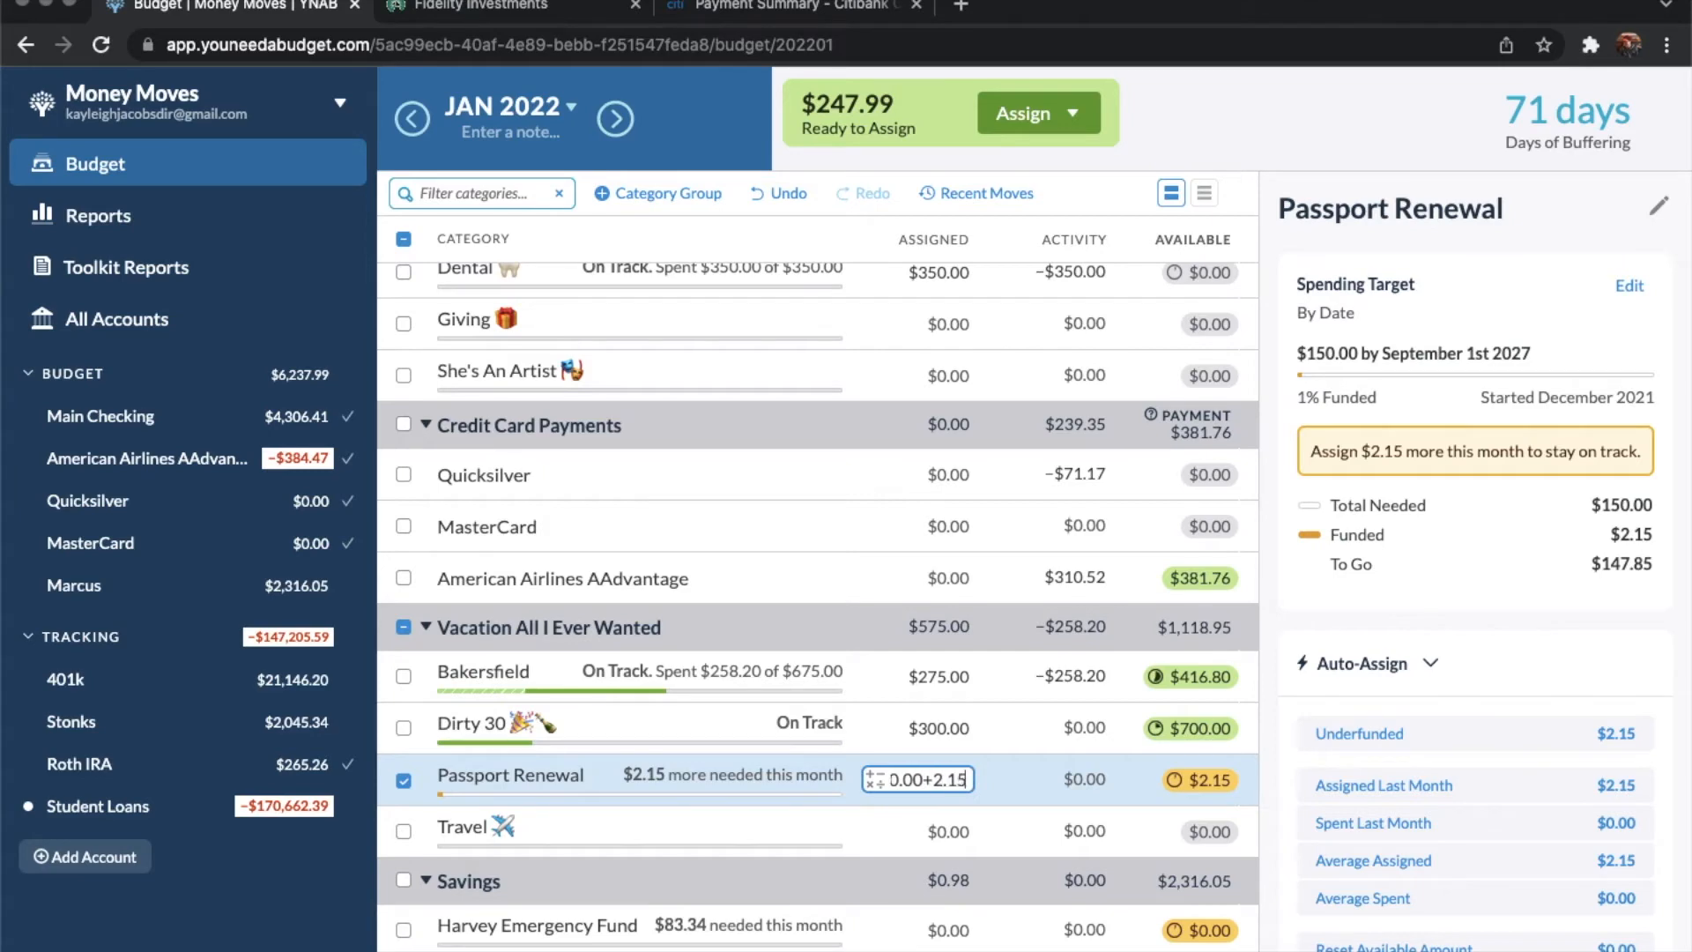
key("Return")
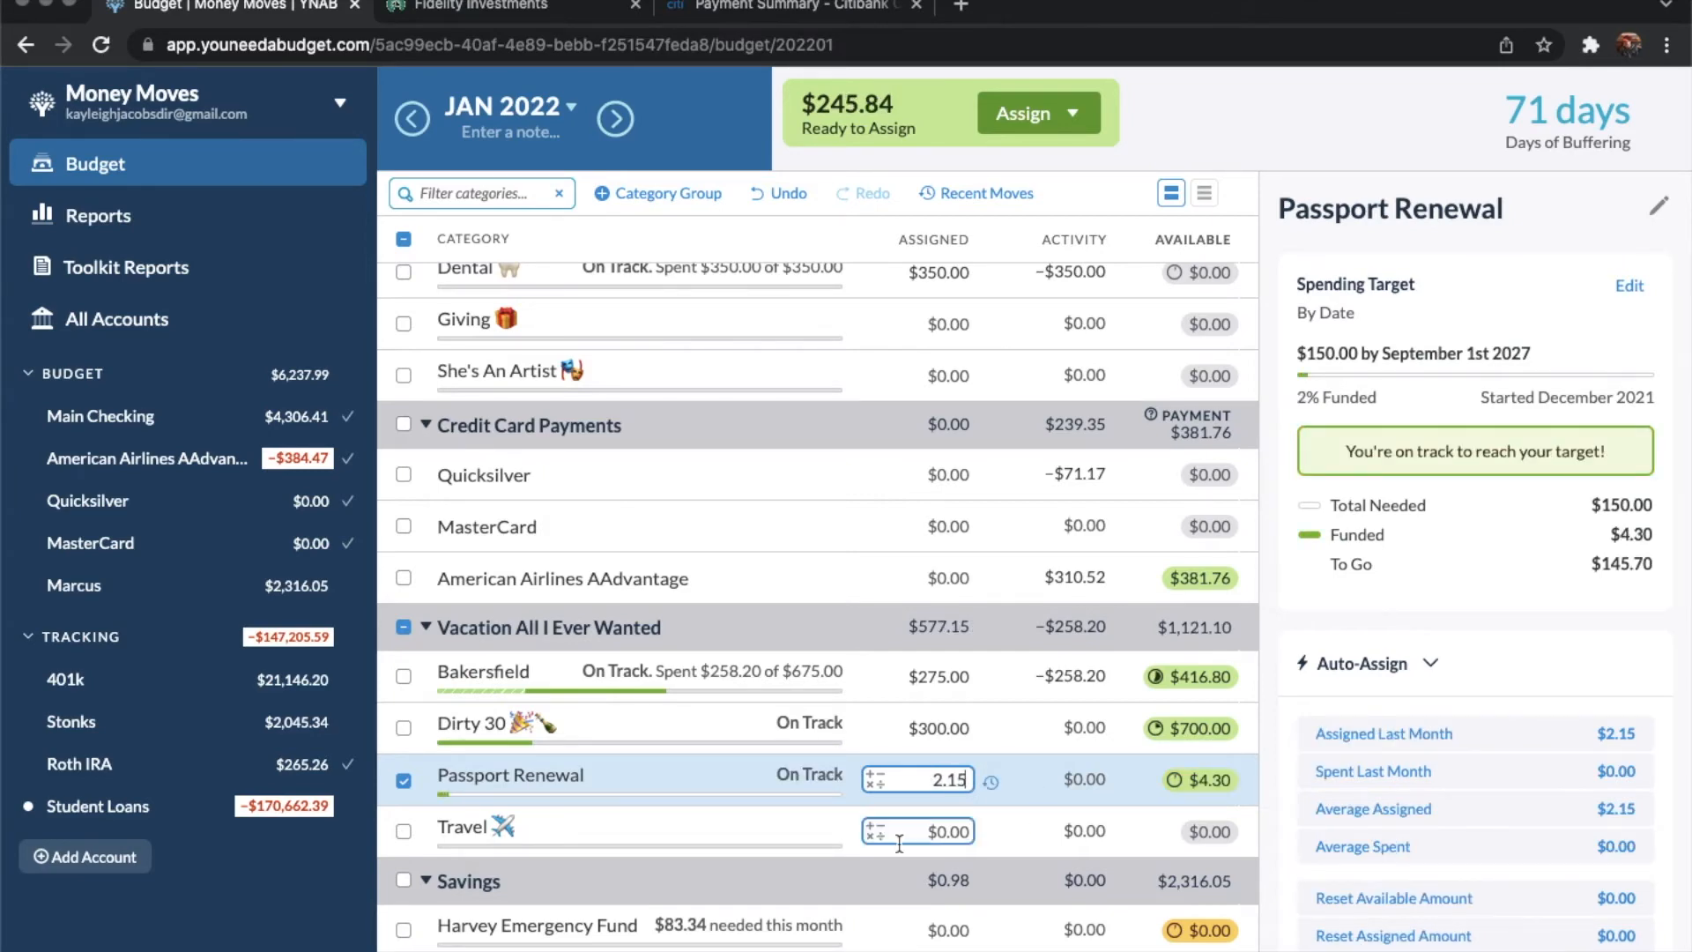
Collapse the Wish List category group.
scroll(723, 773, "down", 3)
scroll(569, 789, "down", 5)
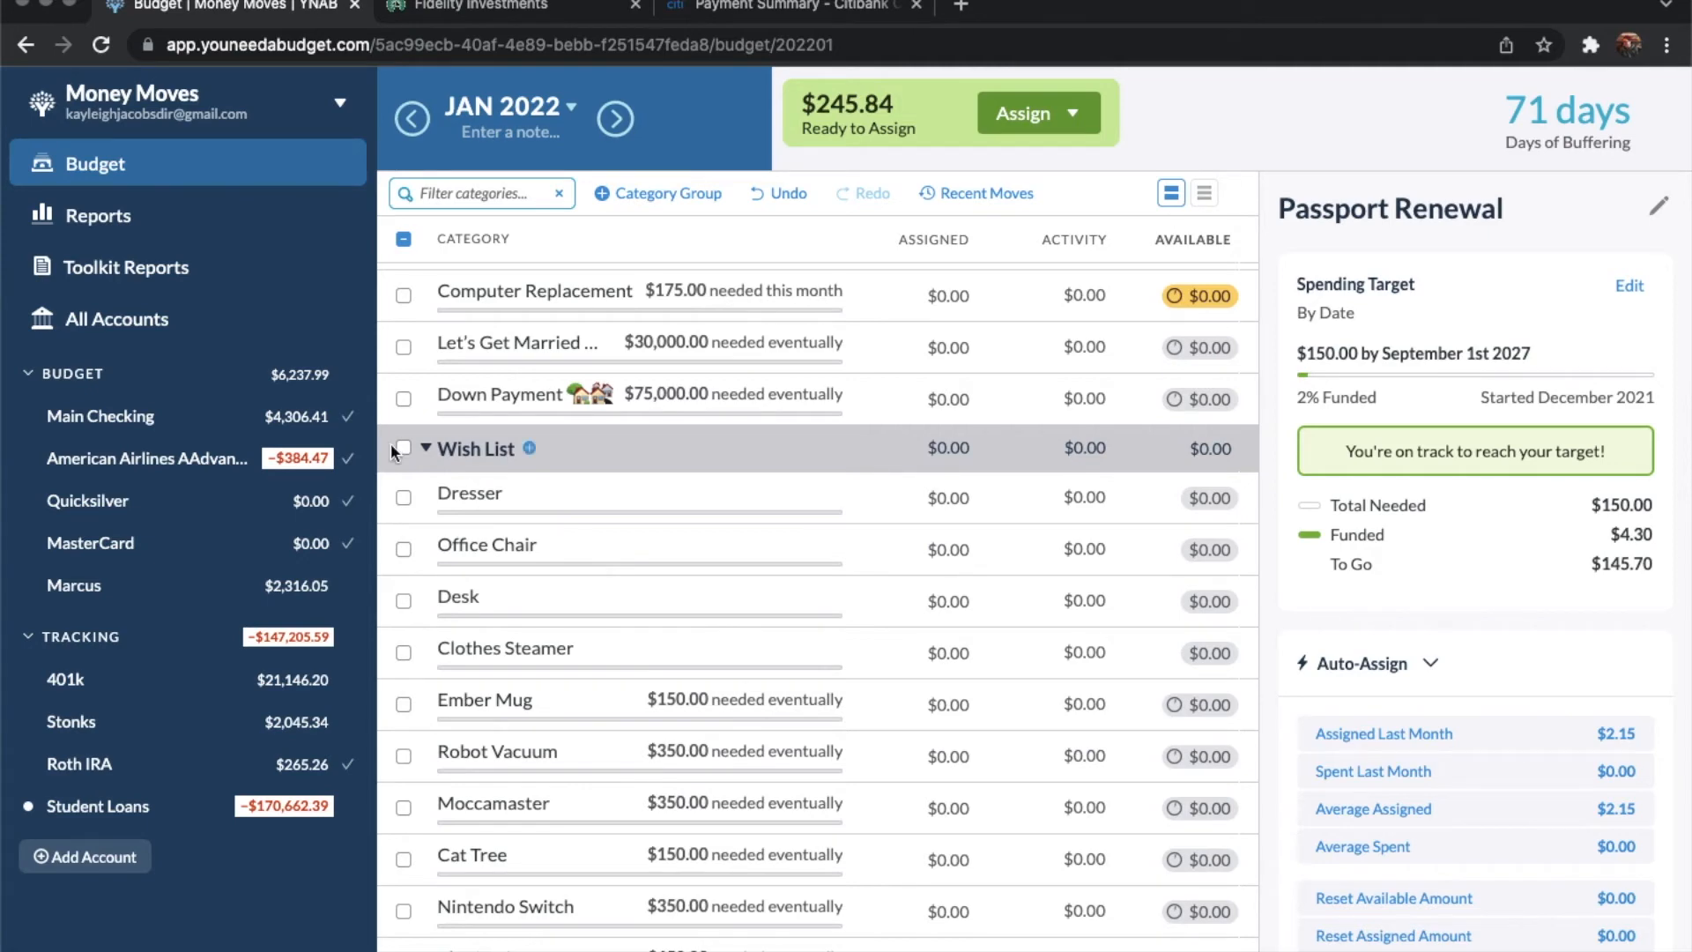
left_click(426, 447)
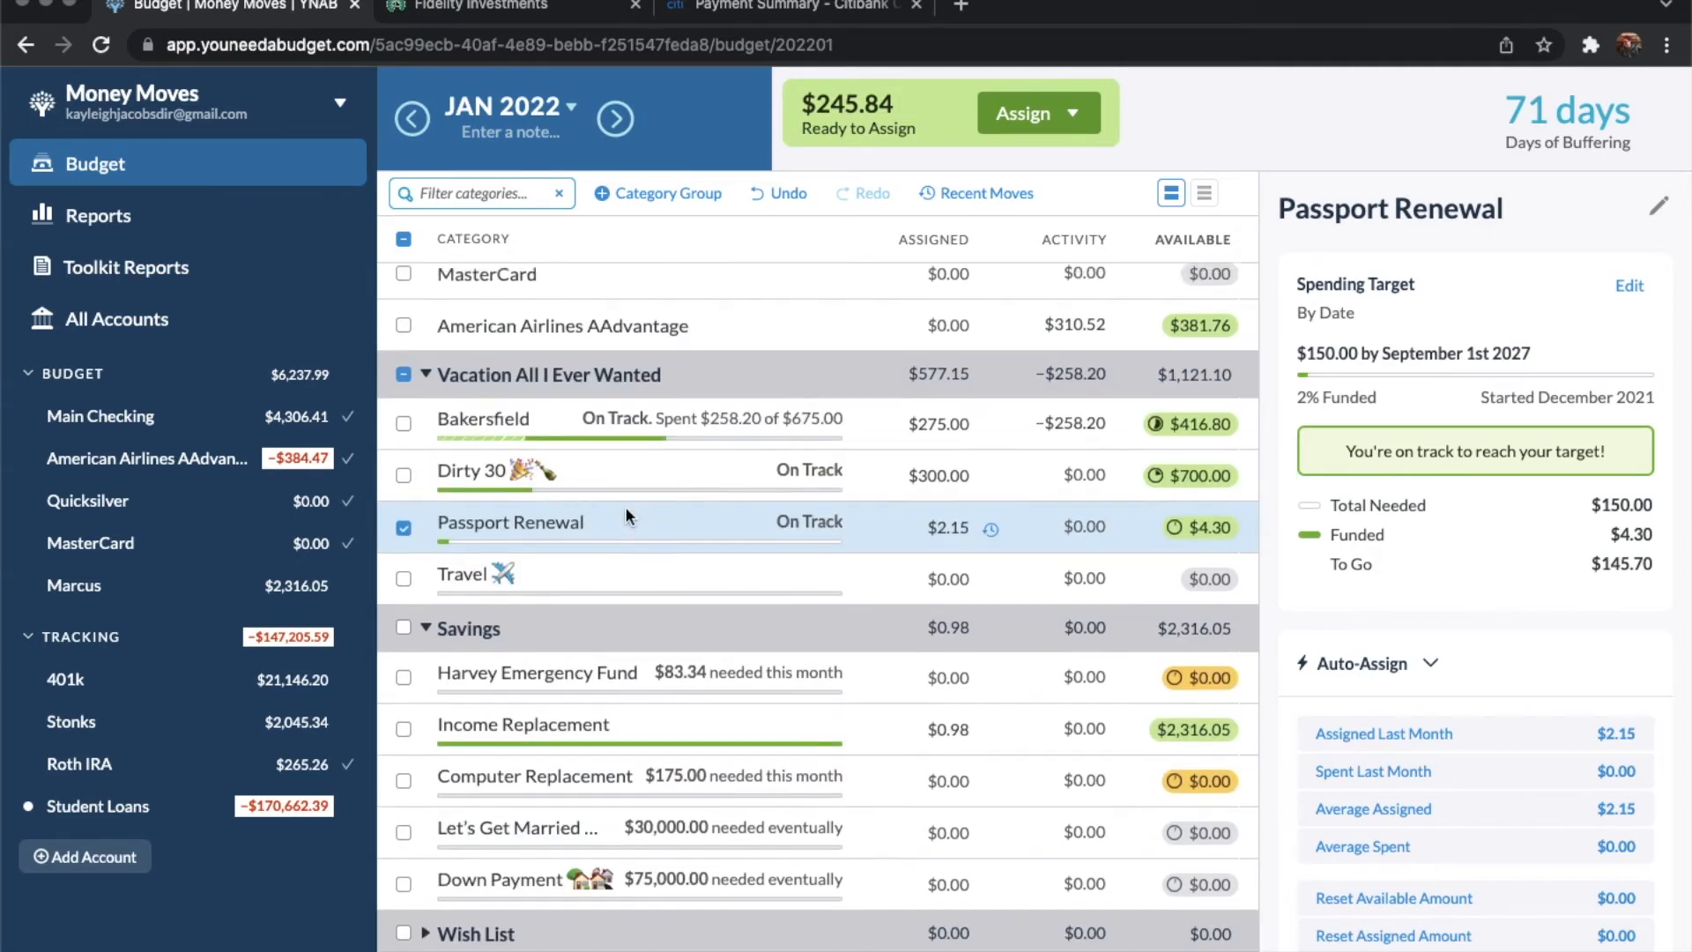
Assign 88.17 to the Household Stuff category under Staying Alive Somehow.
scroll(626, 506, "up", 15)
left_click(402, 598)
left_click(403, 600)
left_click(938, 699)
scroll(966, 627, "down", 1)
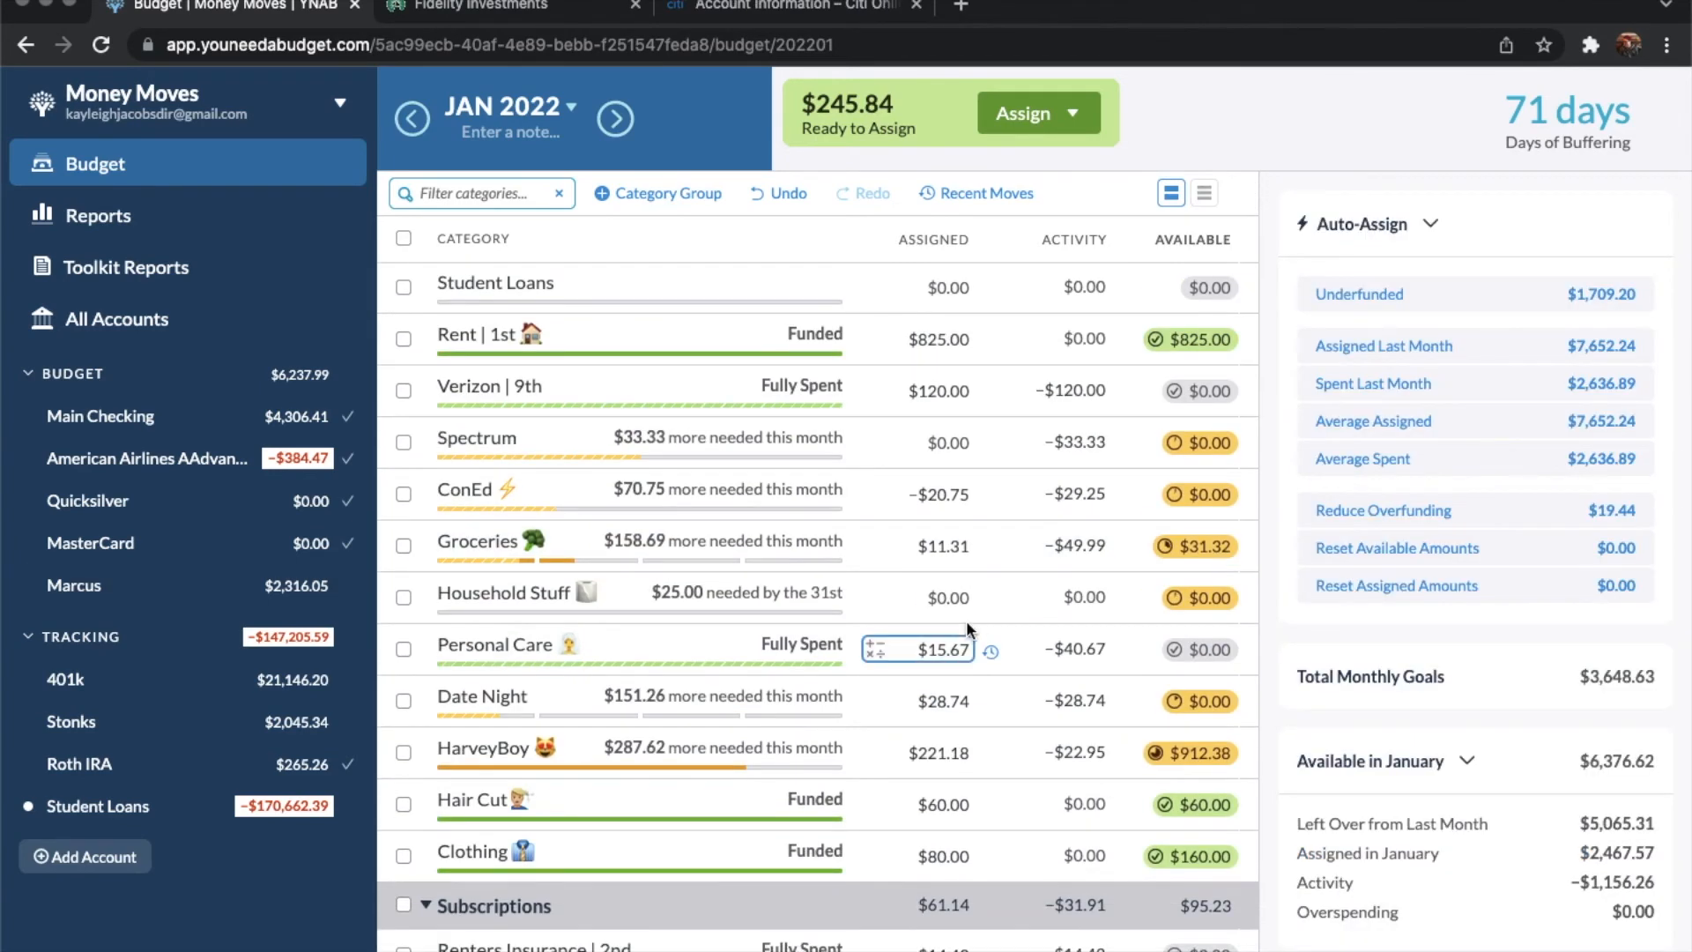
left_click(948, 476)
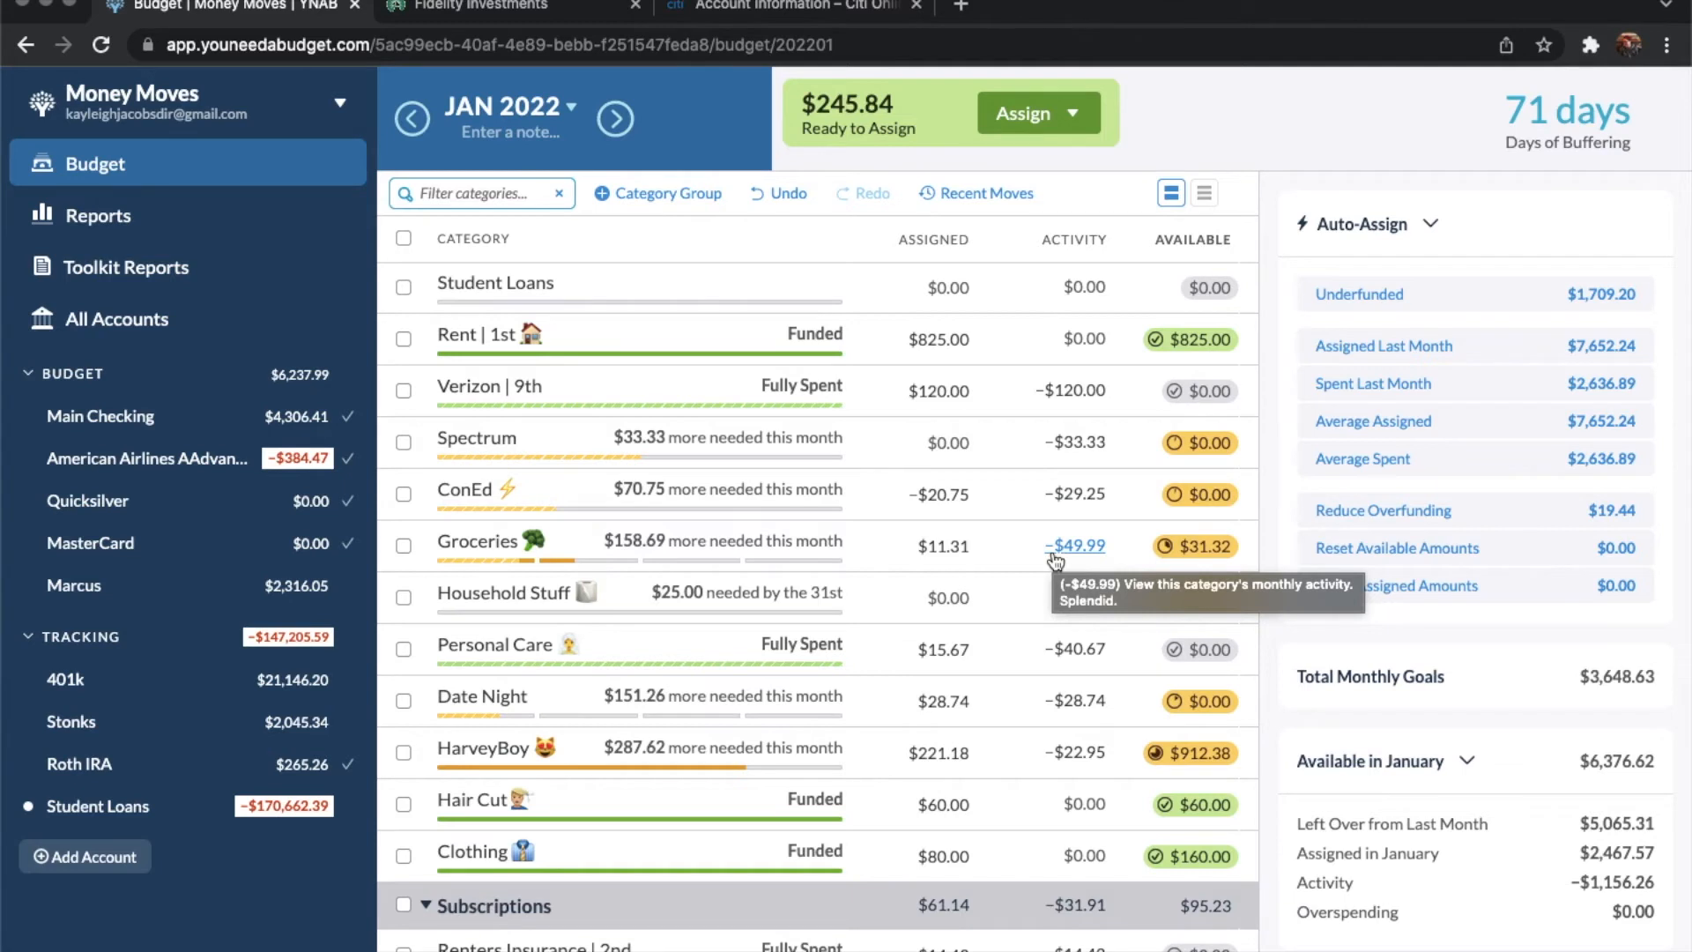
left_click(969, 599)
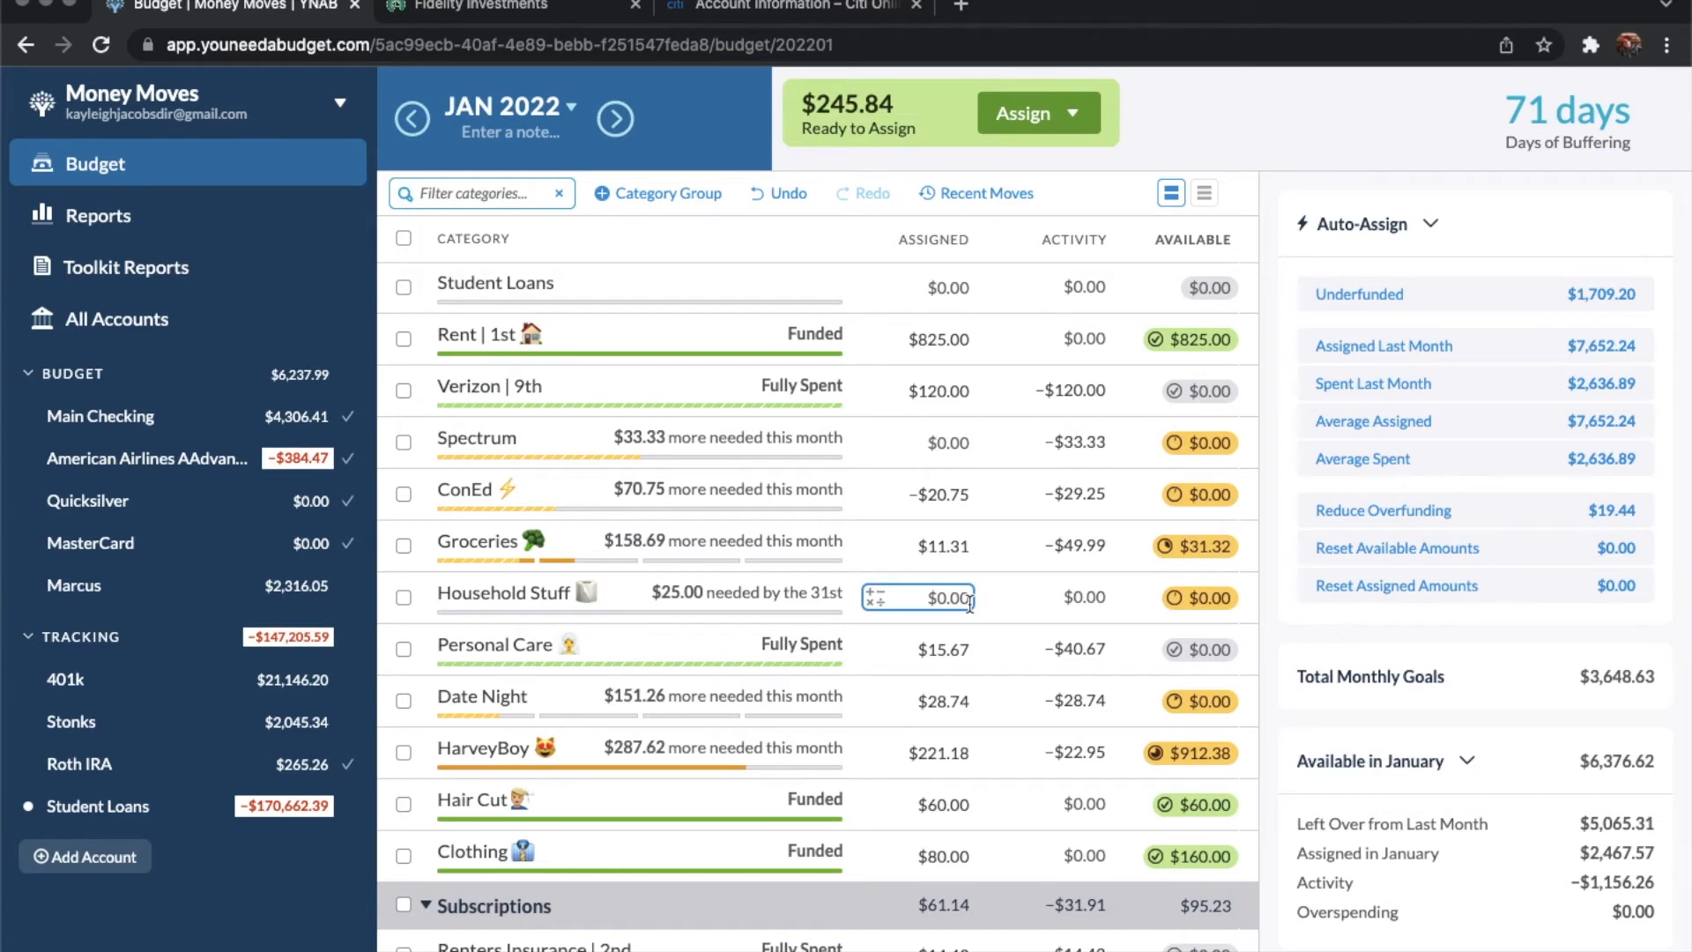
left_click(969, 598)
type("+88.17")
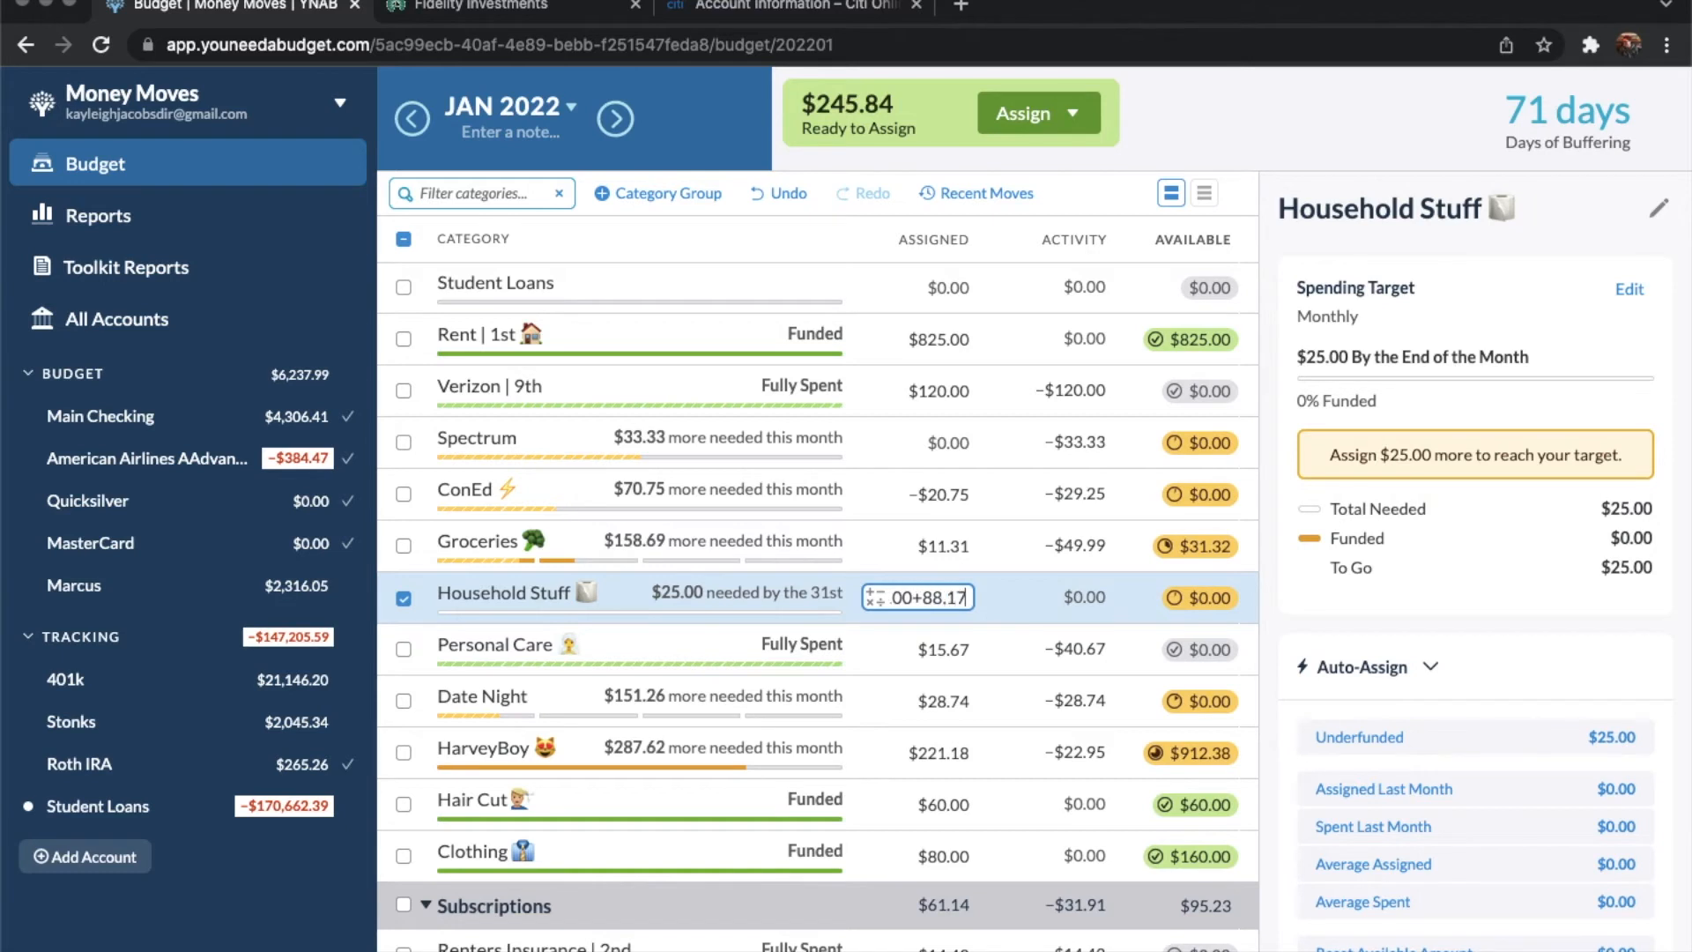
key("Return")
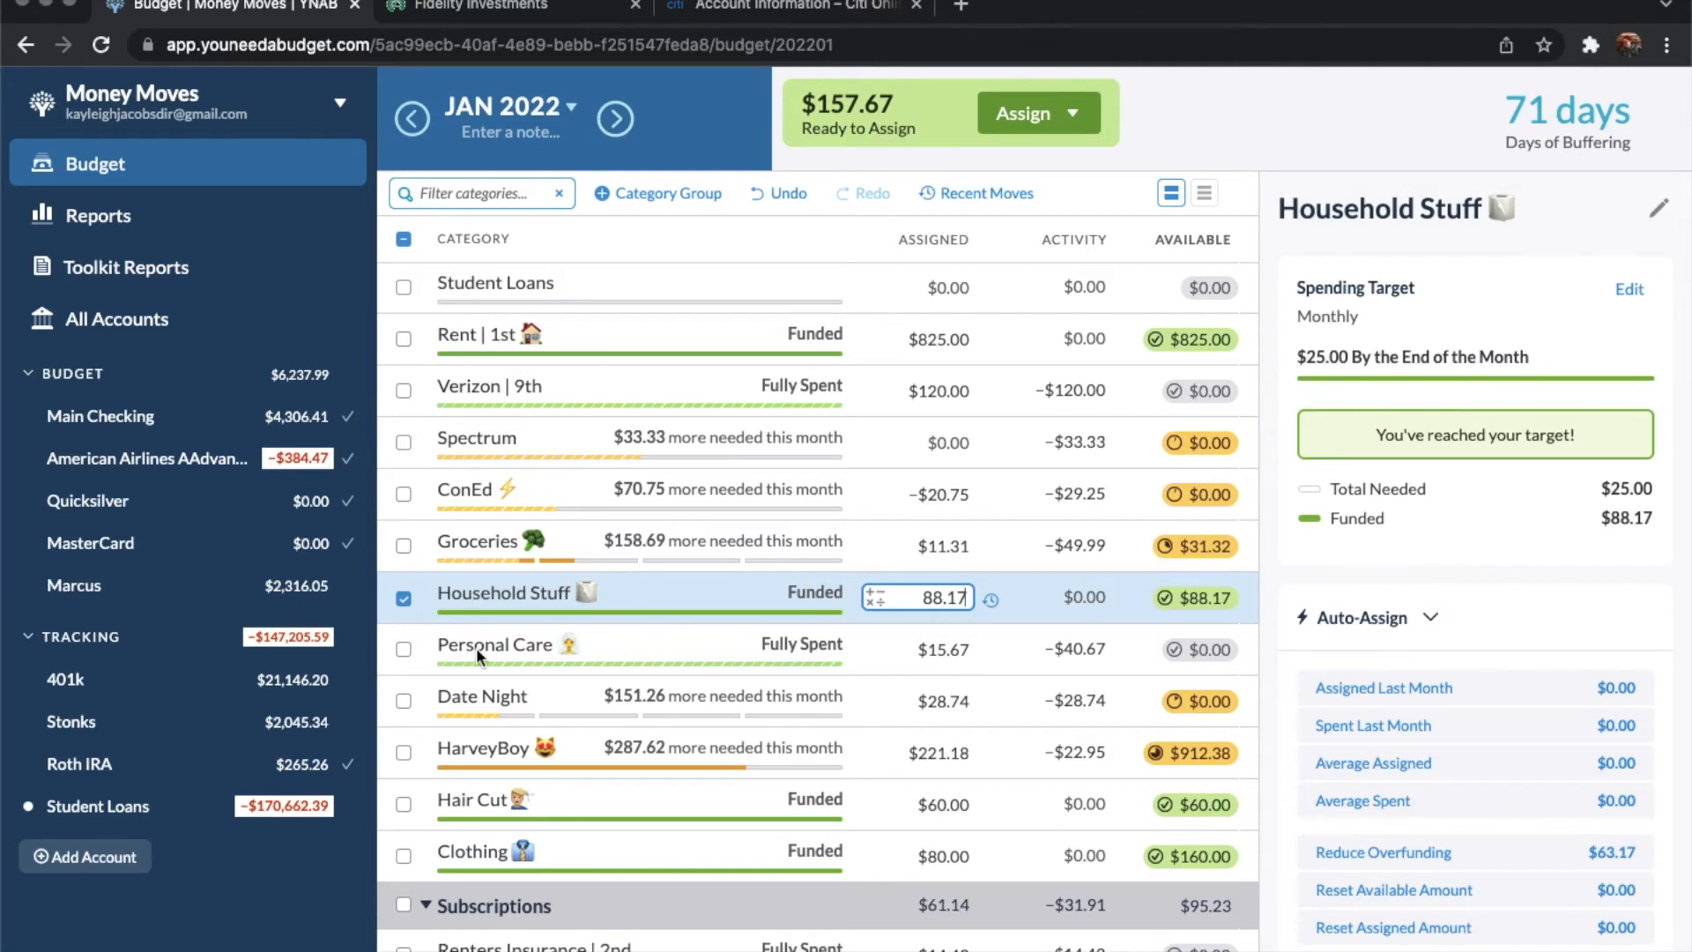
left_click(404, 598)
Add 45.00 to the amount assigned to the Date Night category.
left_click(969, 701)
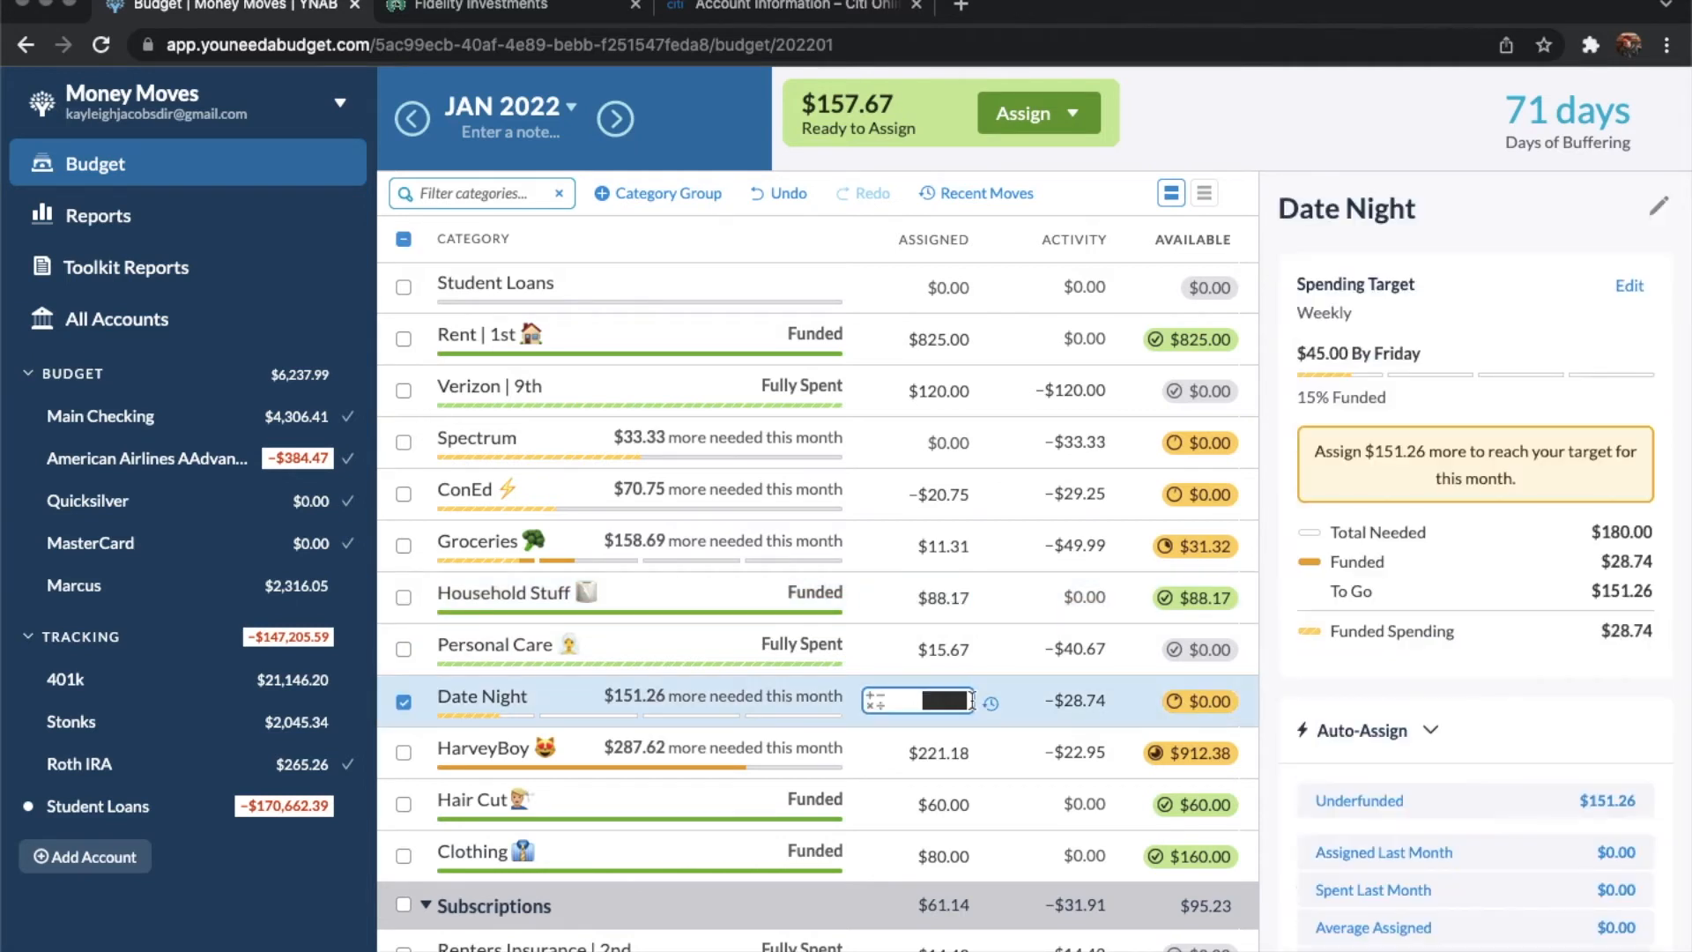
left_click(971, 700)
type("+45")
key("Return")
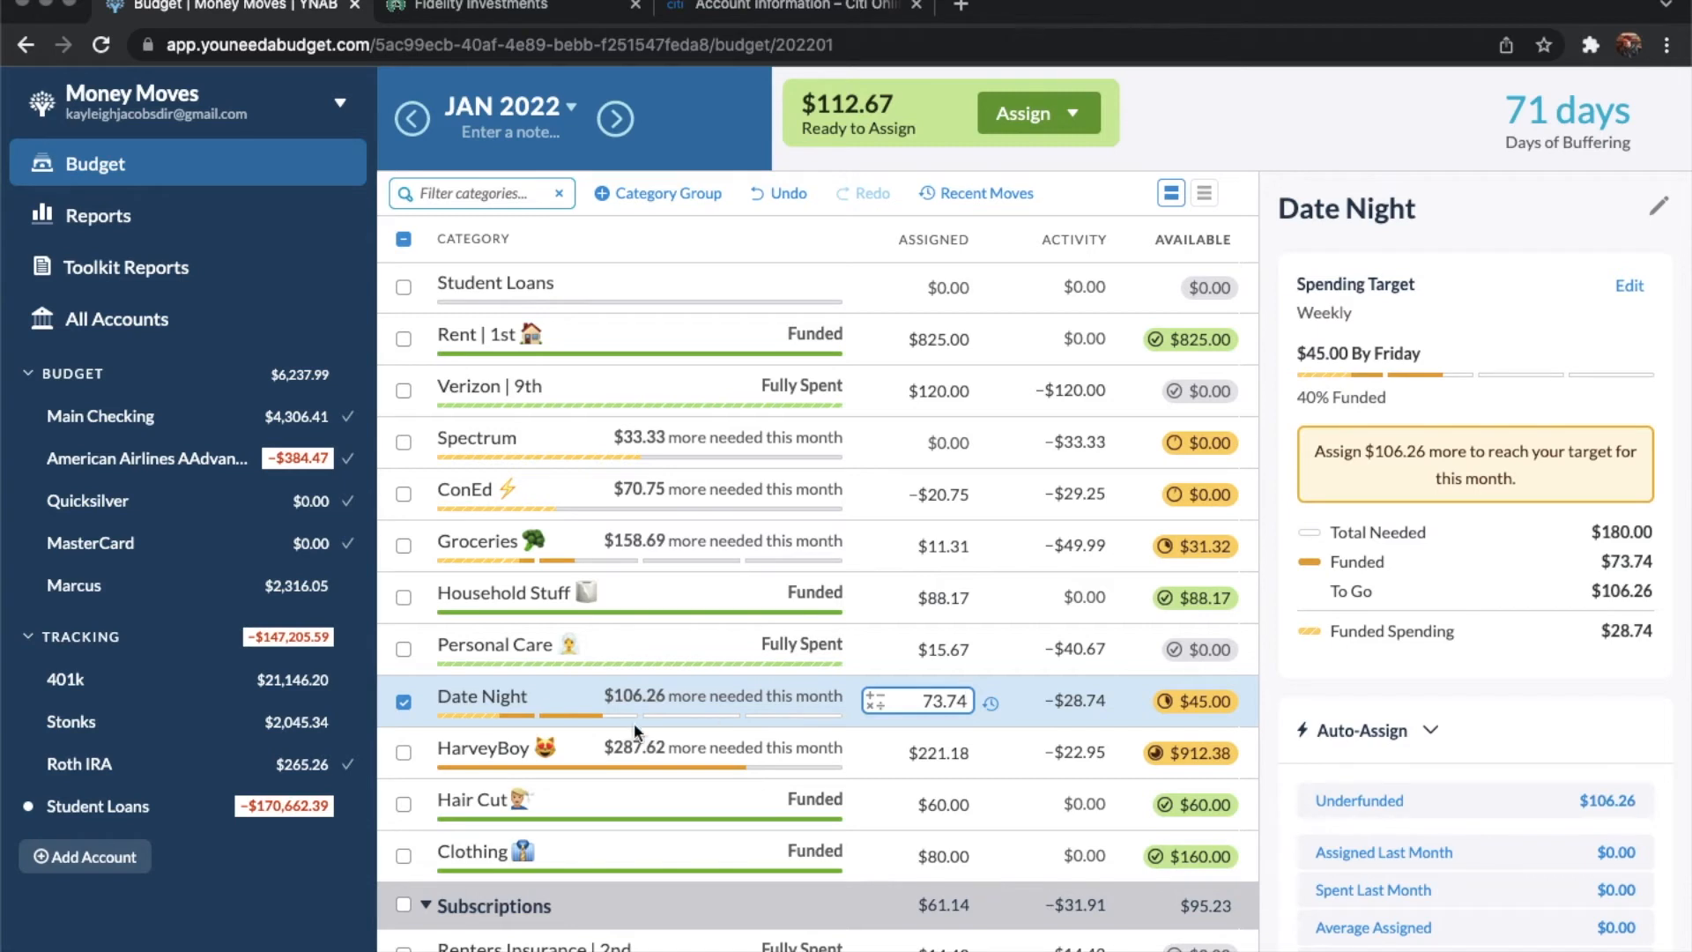
left_click(404, 701)
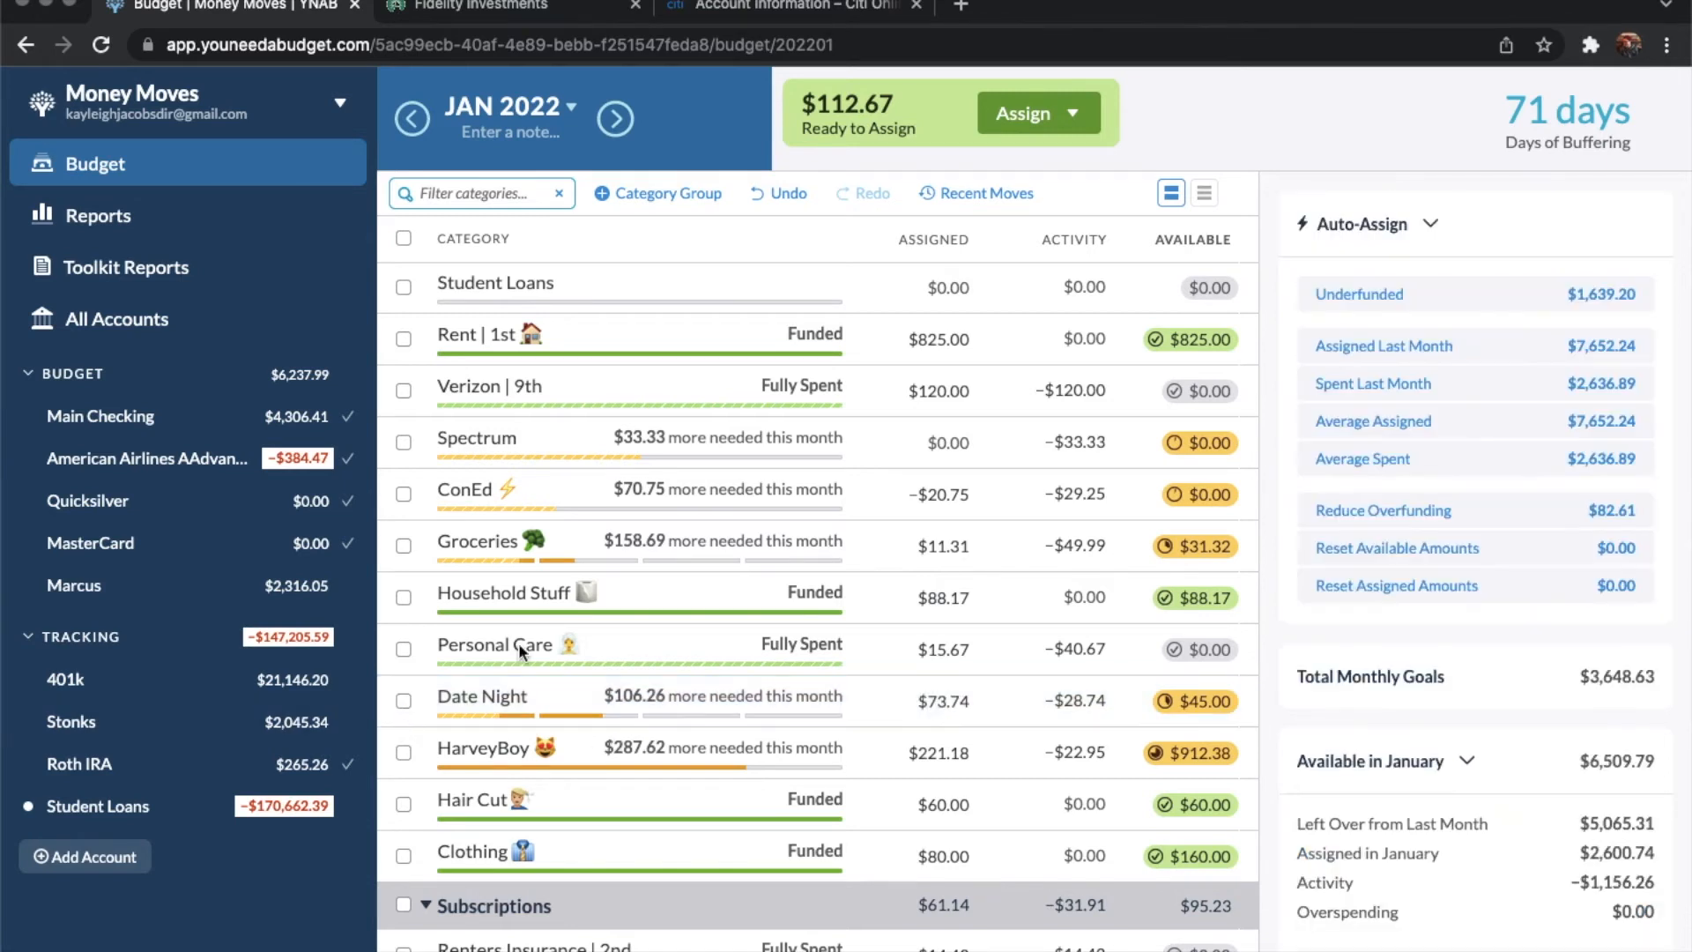
Raise the amount assigned to Groceries by 30.00 and by another 40.00, to 81.31 in total.
left_click(967, 547)
left_click(969, 547)
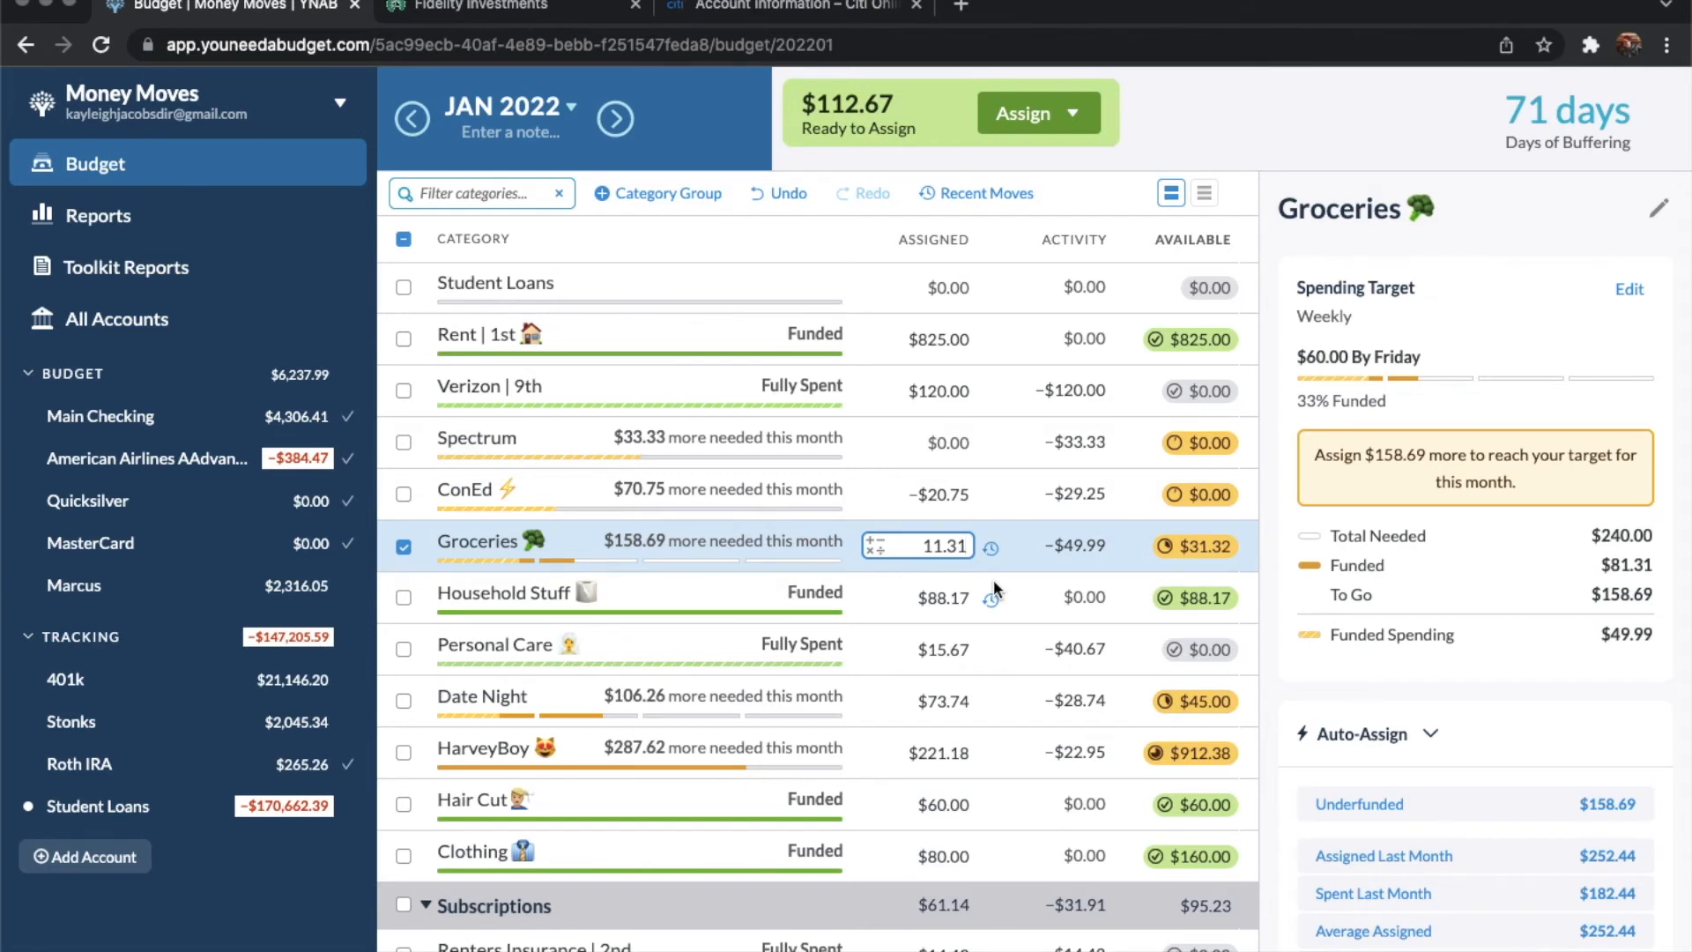
type("+30")
key("Return")
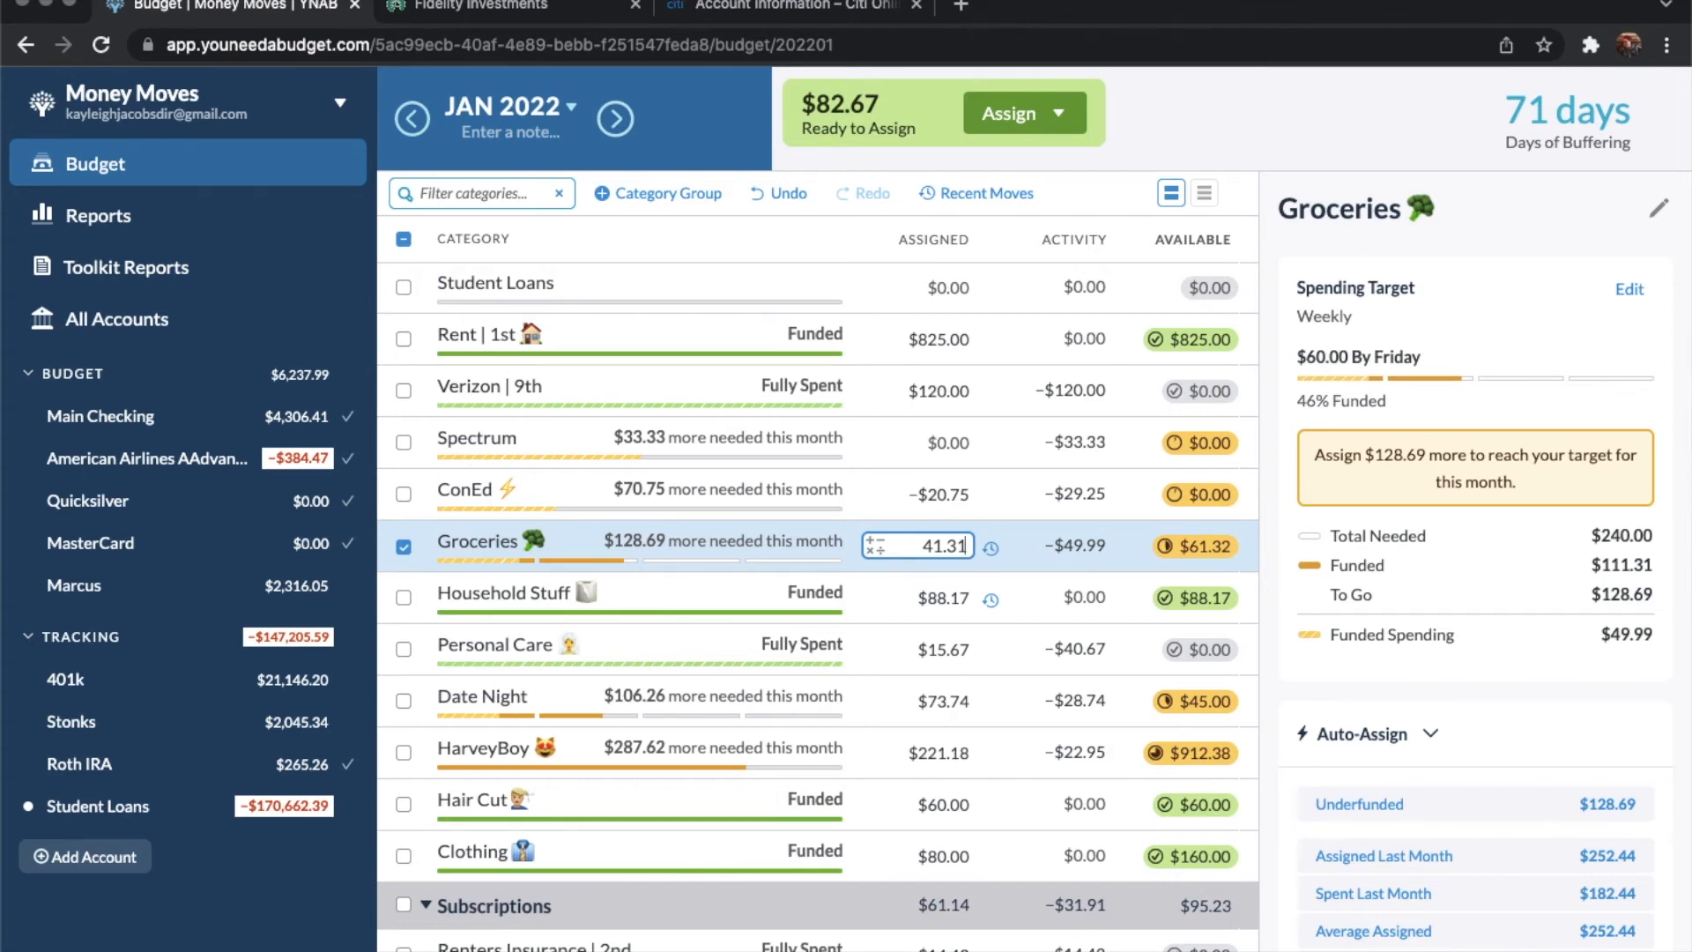
type("+40")
key("Return")
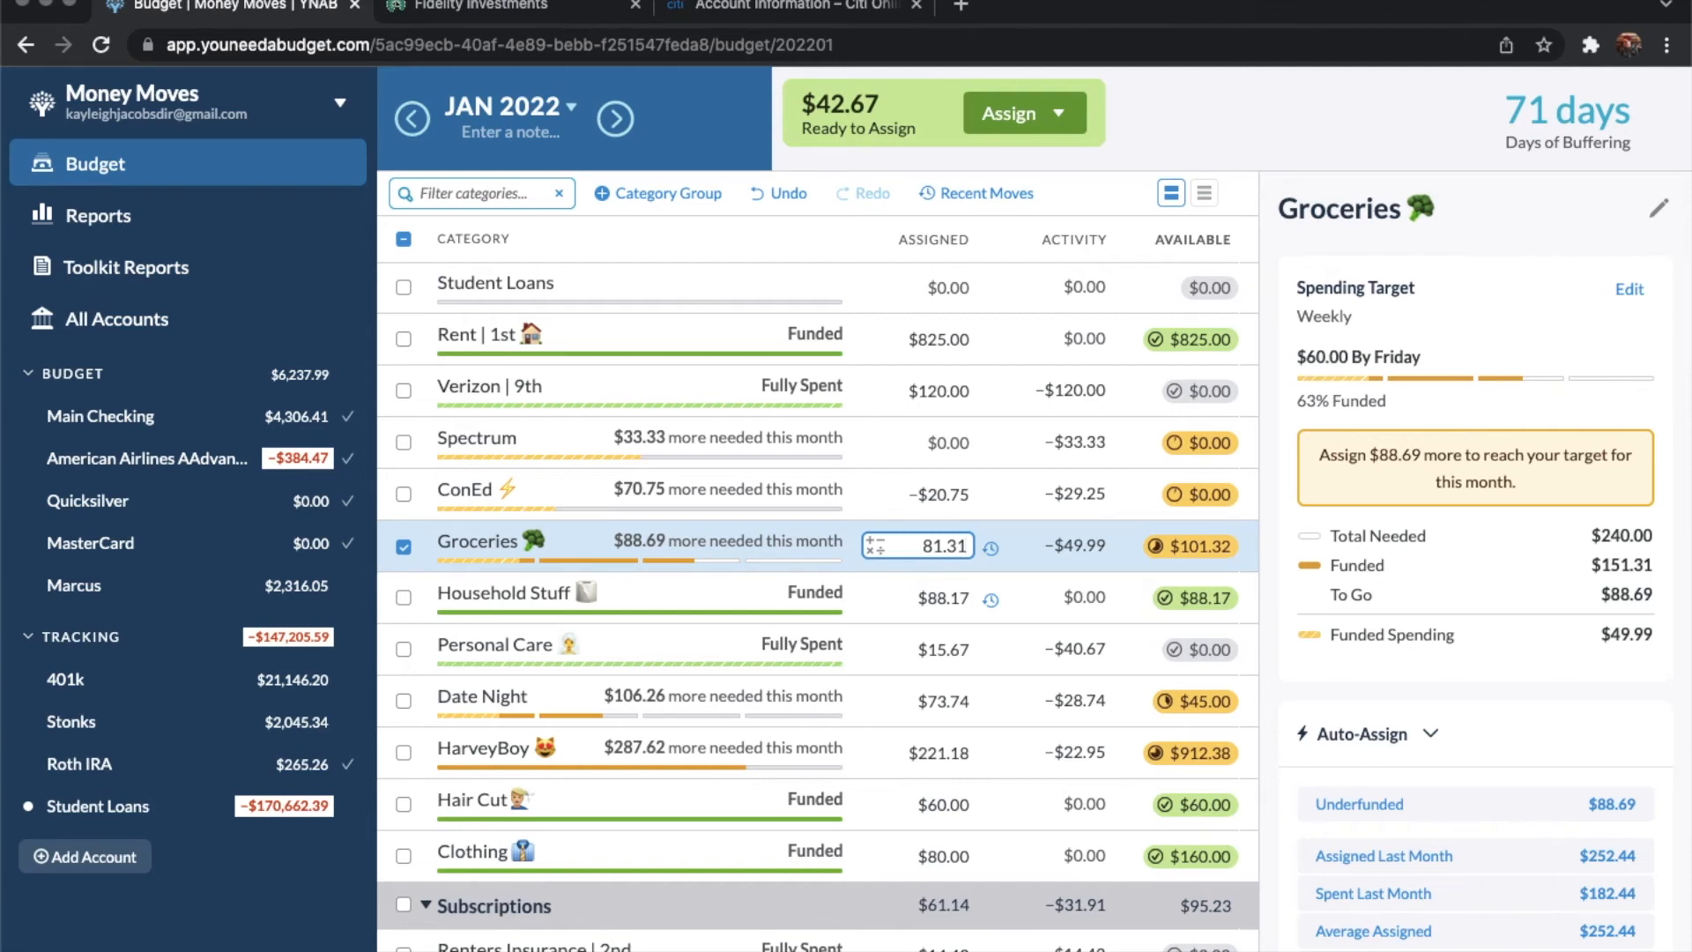
key("Escape")
Add the remaining 42.67 to the amount assigned to the HarveyBoy category.
left_click(937, 801)
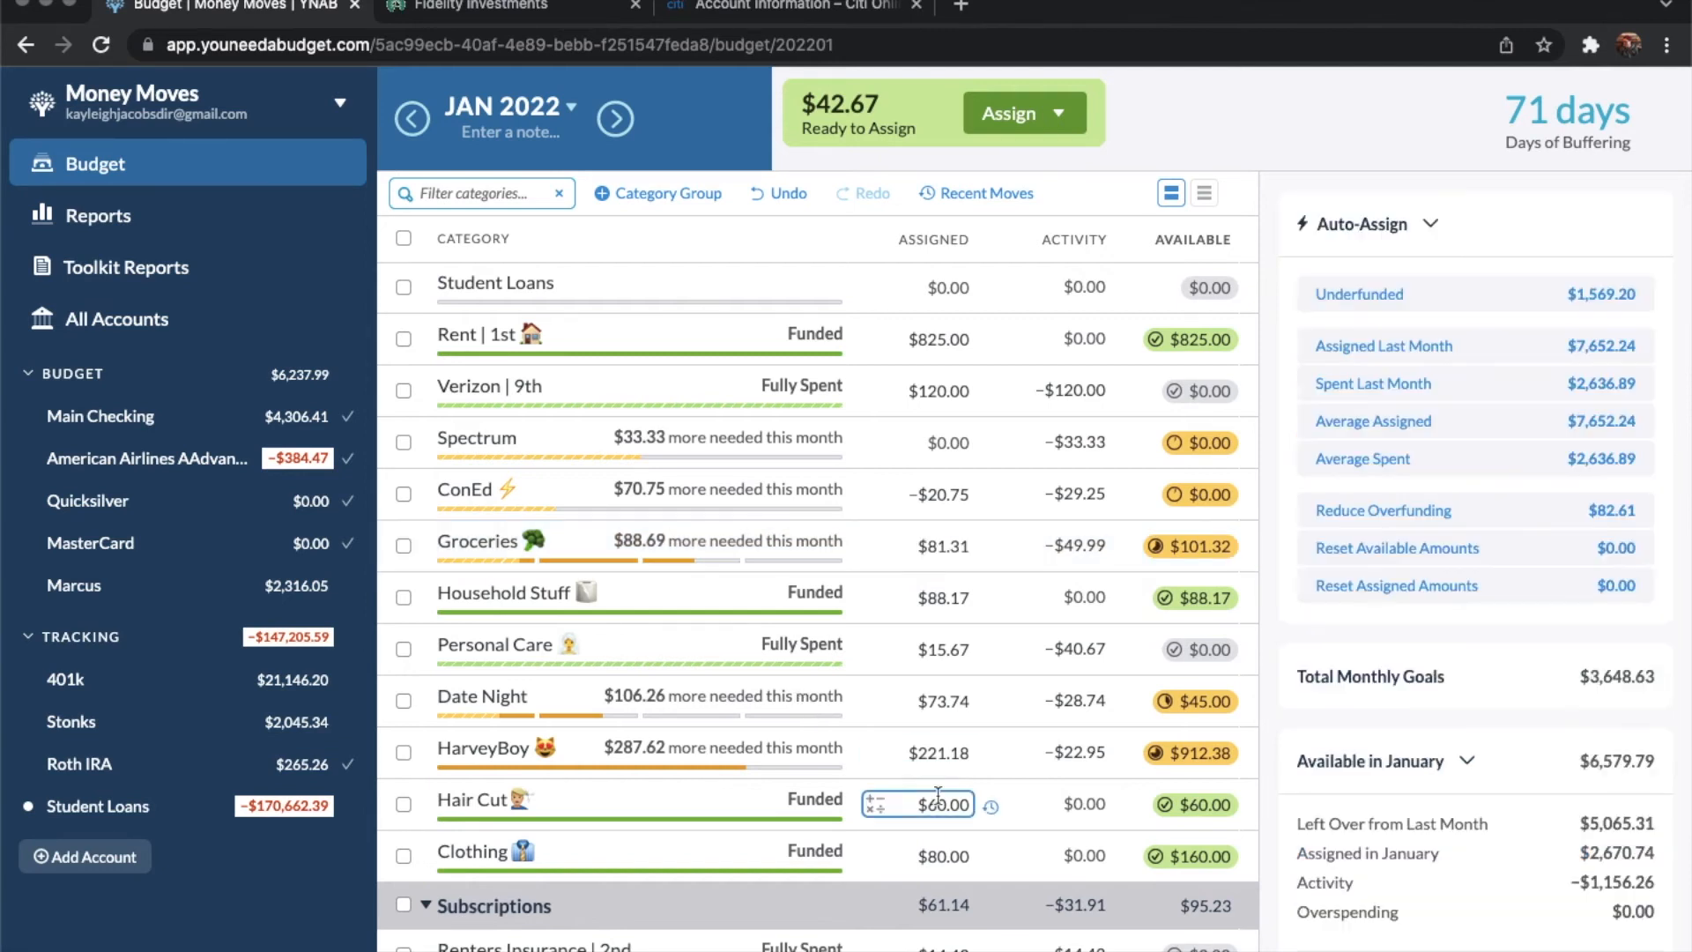
left_click(969, 752)
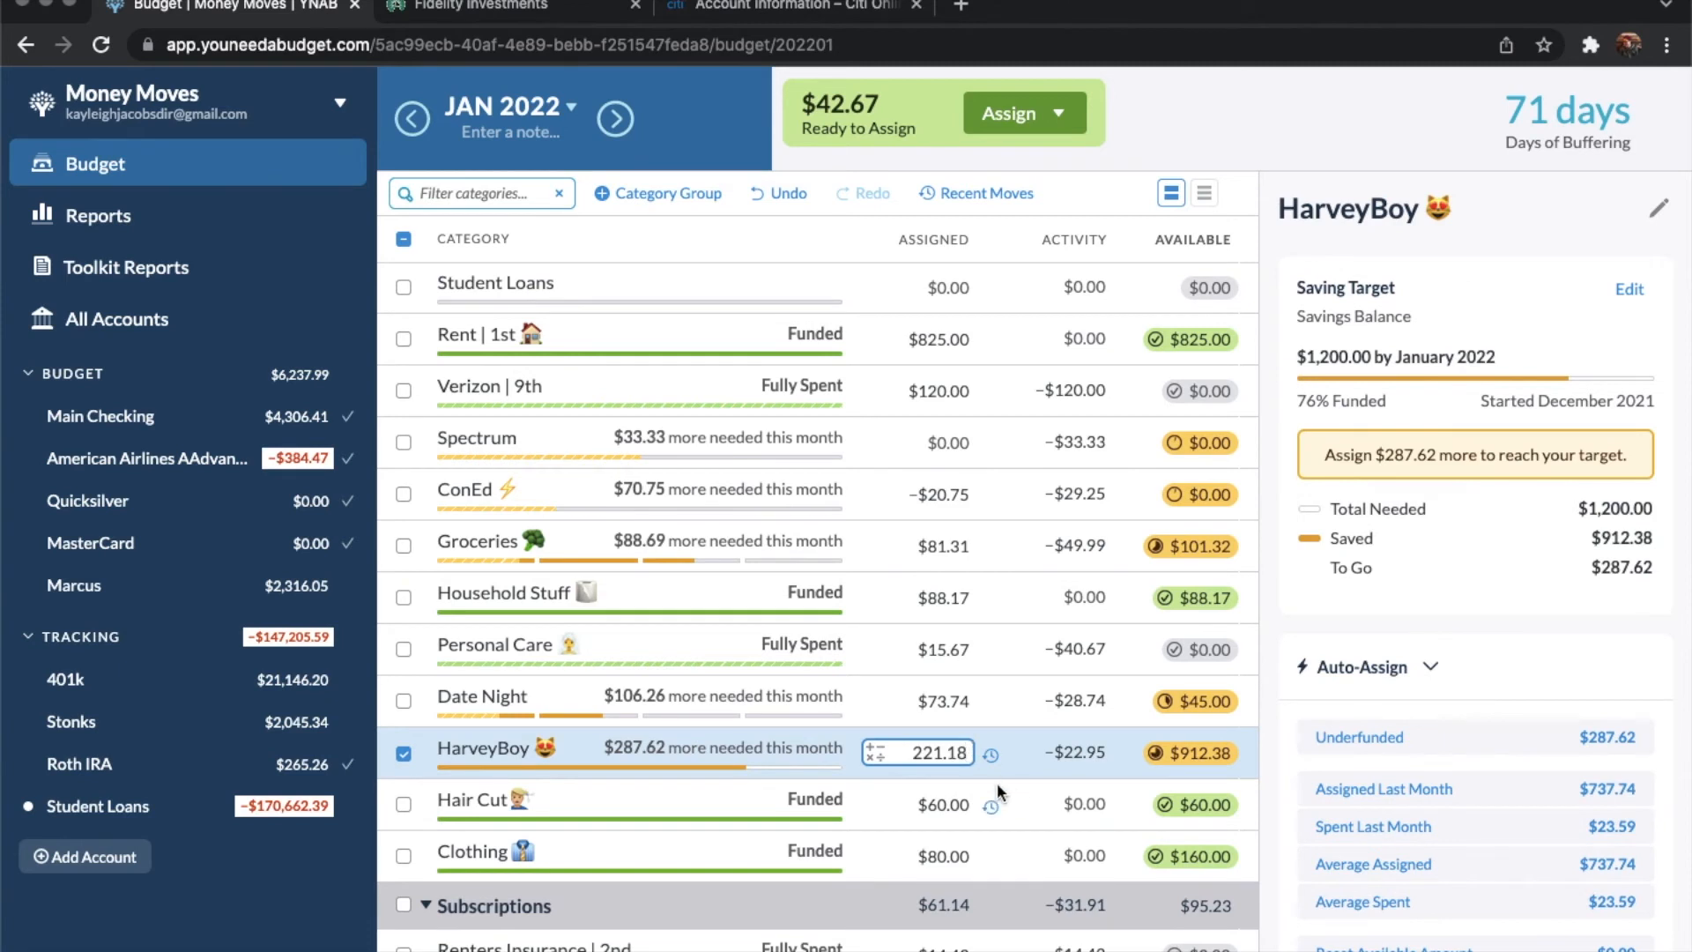
type("+42.67")
key("Return")
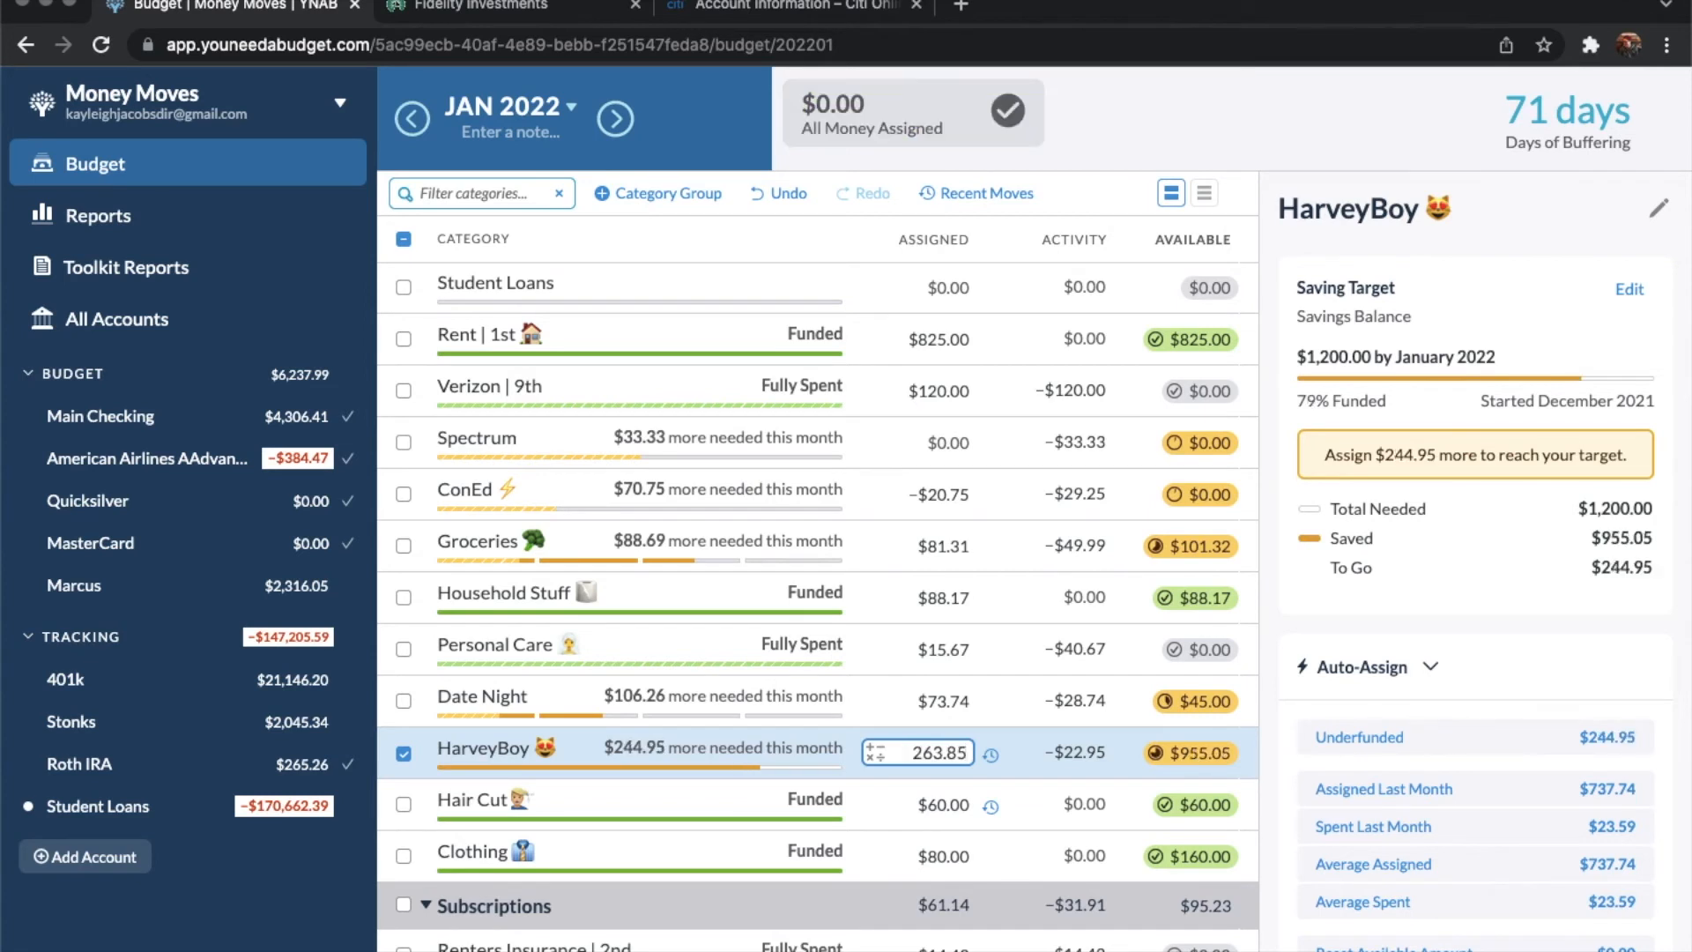
left_click(543, 737)
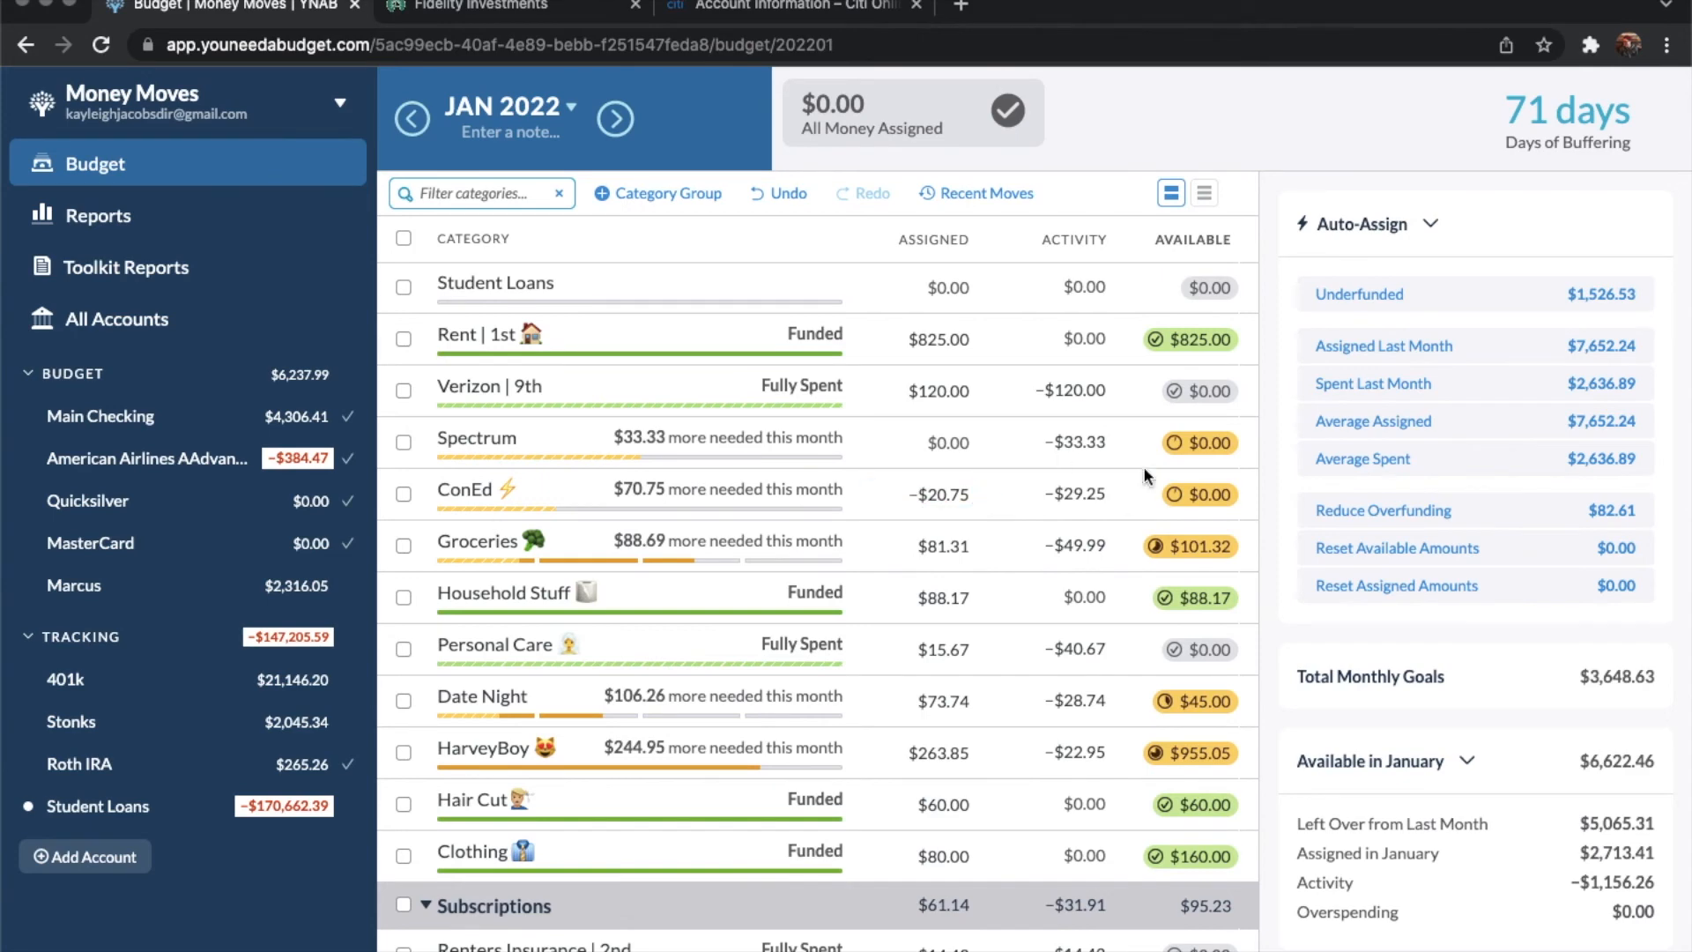
scroll(871, 498, "down", 7)
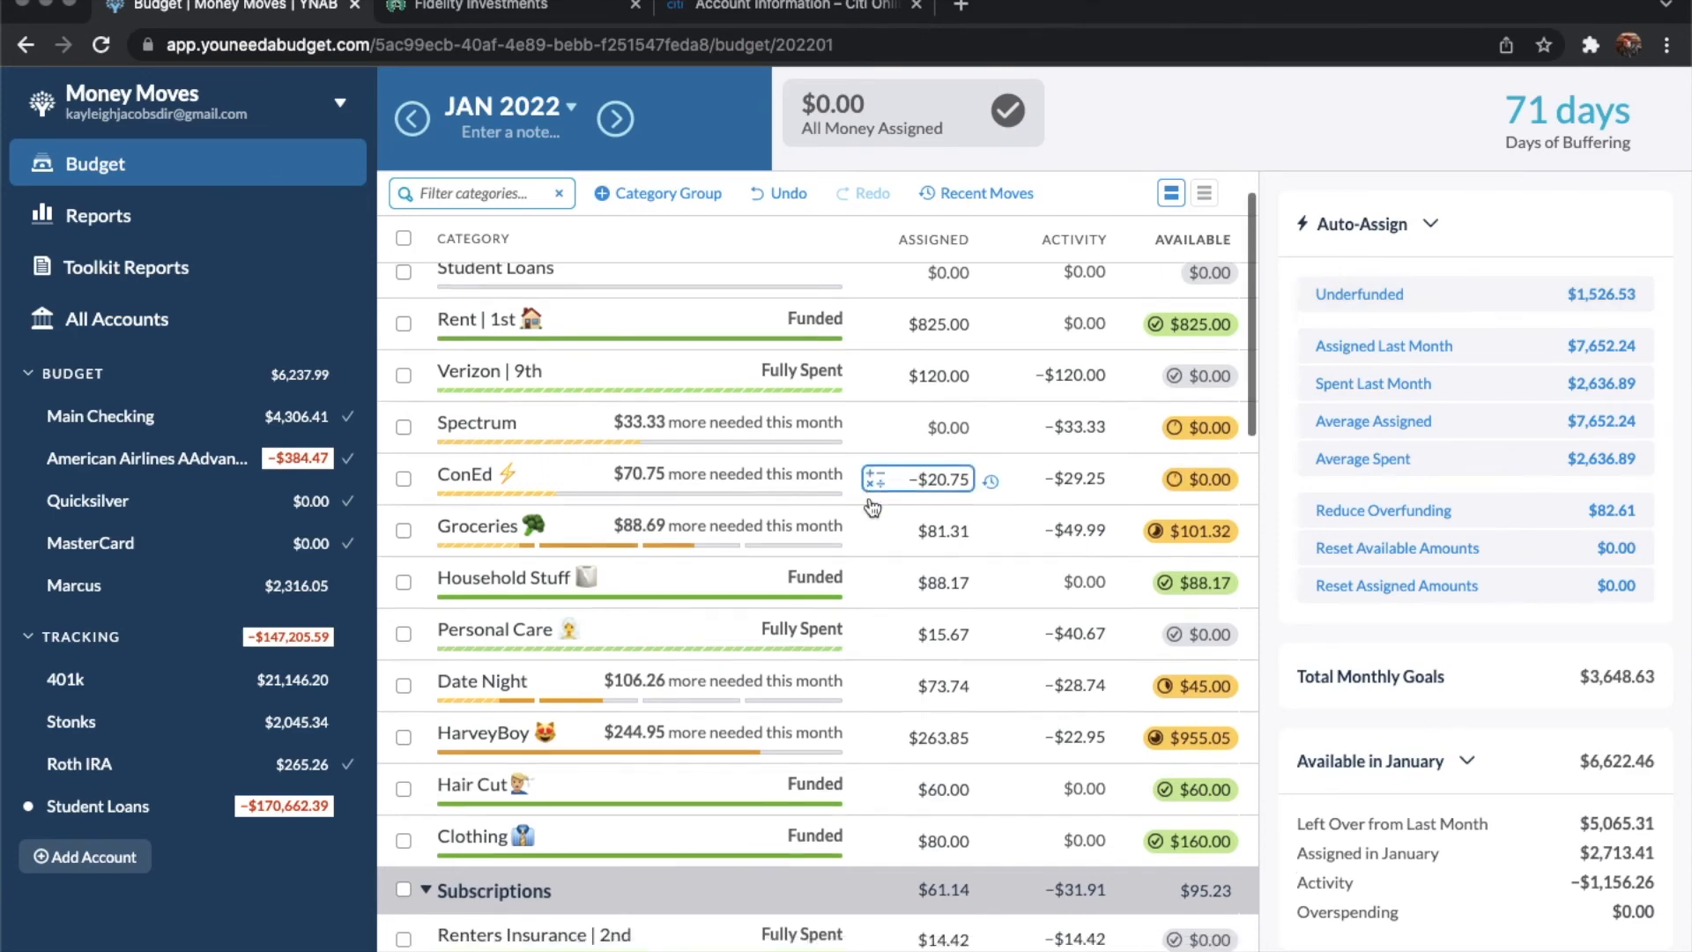
scroll(869, 495, "down", 2)
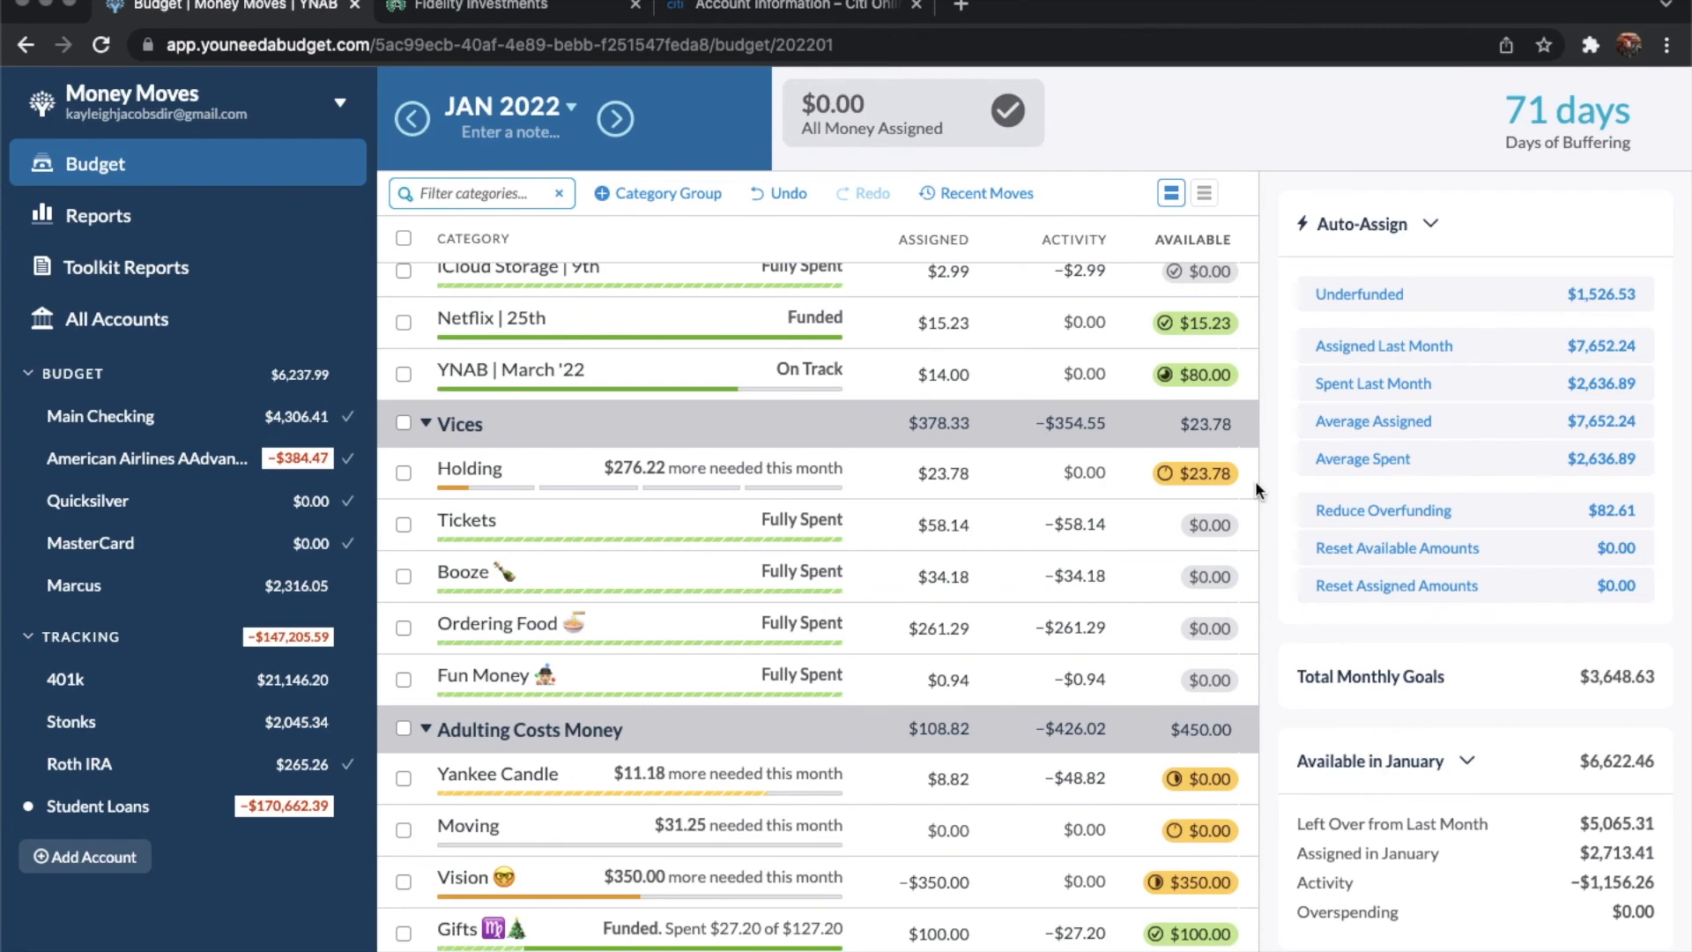
scroll(828, 743, "up", 10)
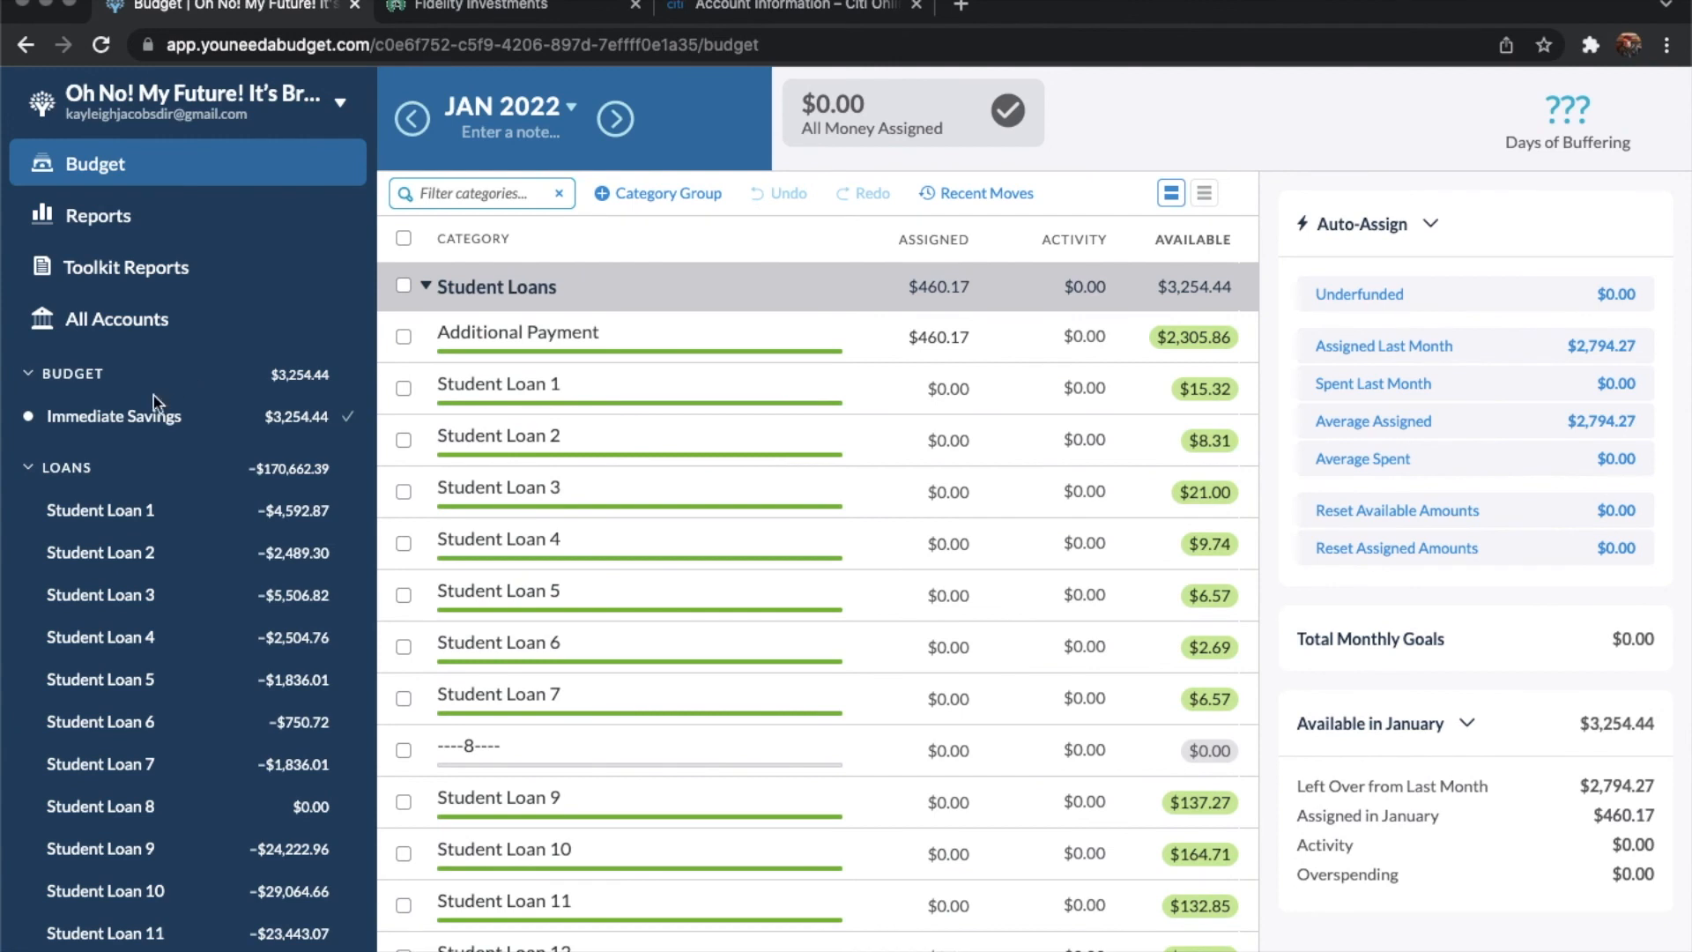
Enter the pending 250.00 Paycheck transaction dated 01/21/2022 now in the Immediate Savings account.
left_click(145, 416)
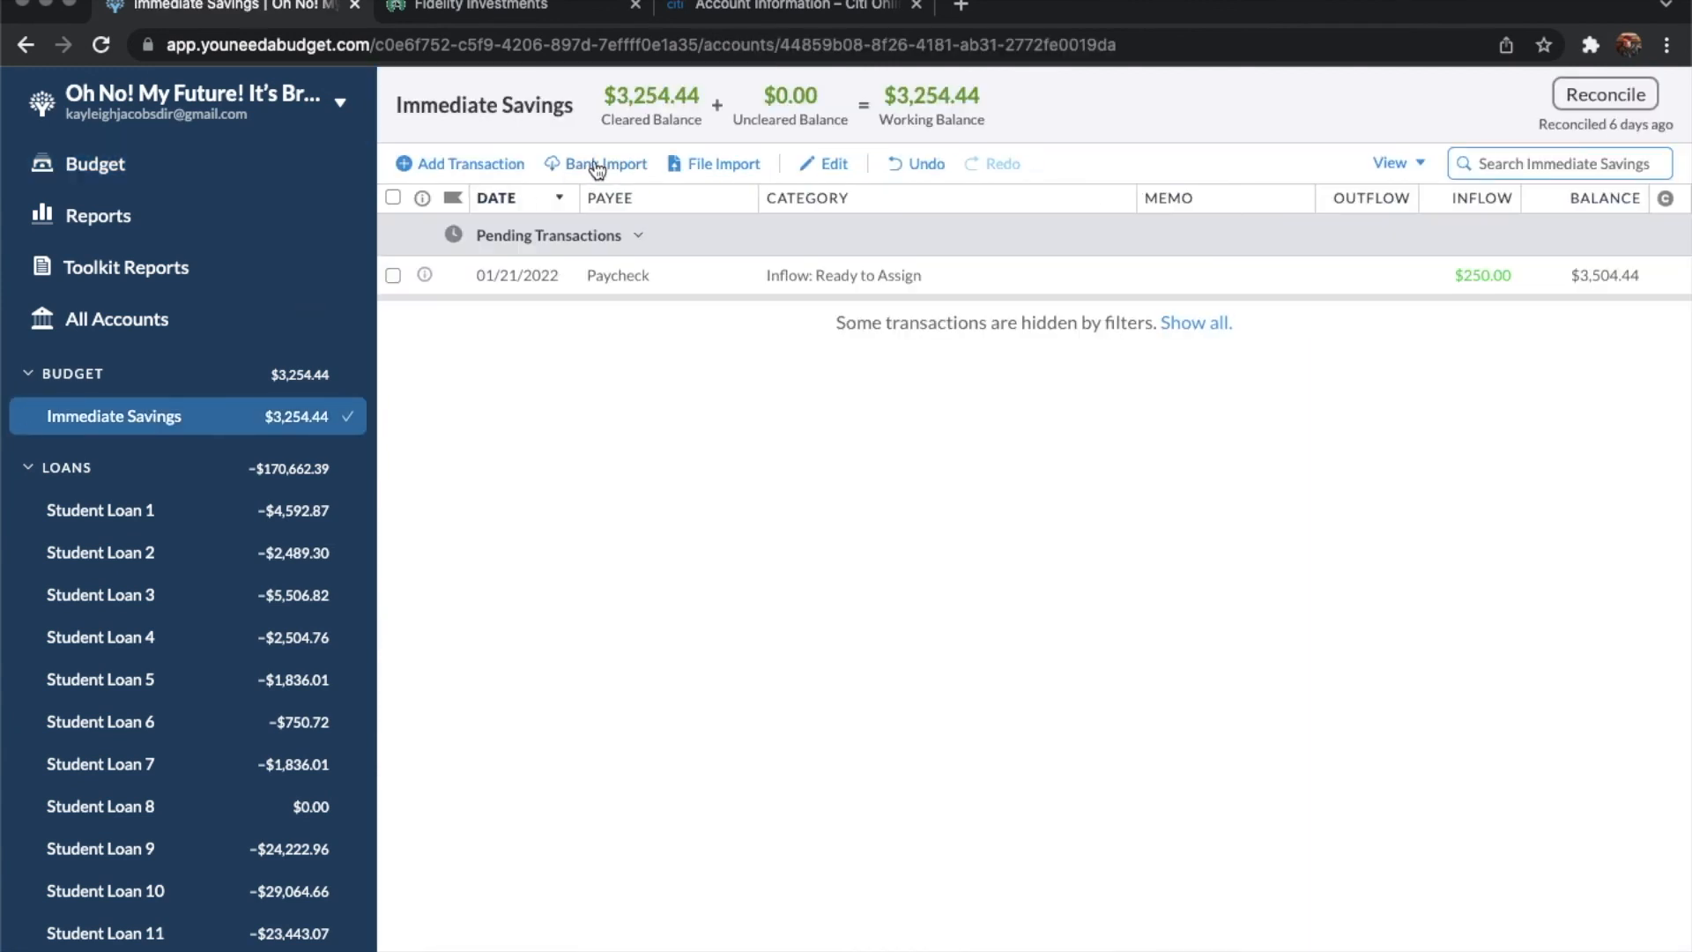
left_click(396, 277)
left_click(845, 163)
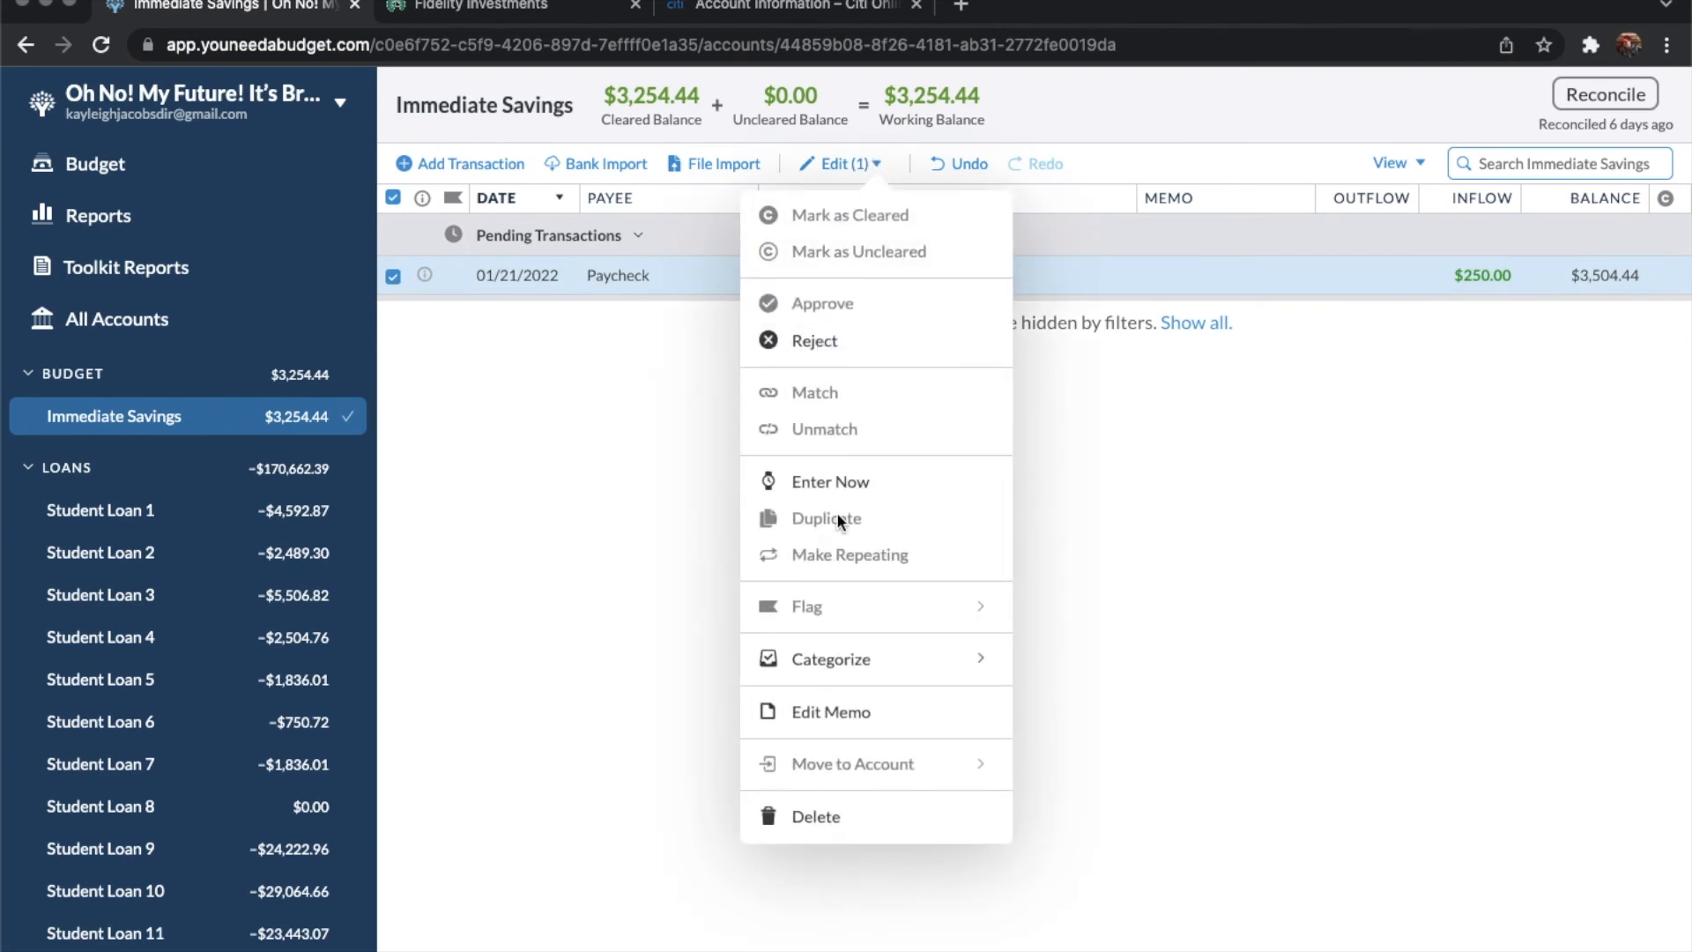
left_click(842, 479)
left_click(877, 168)
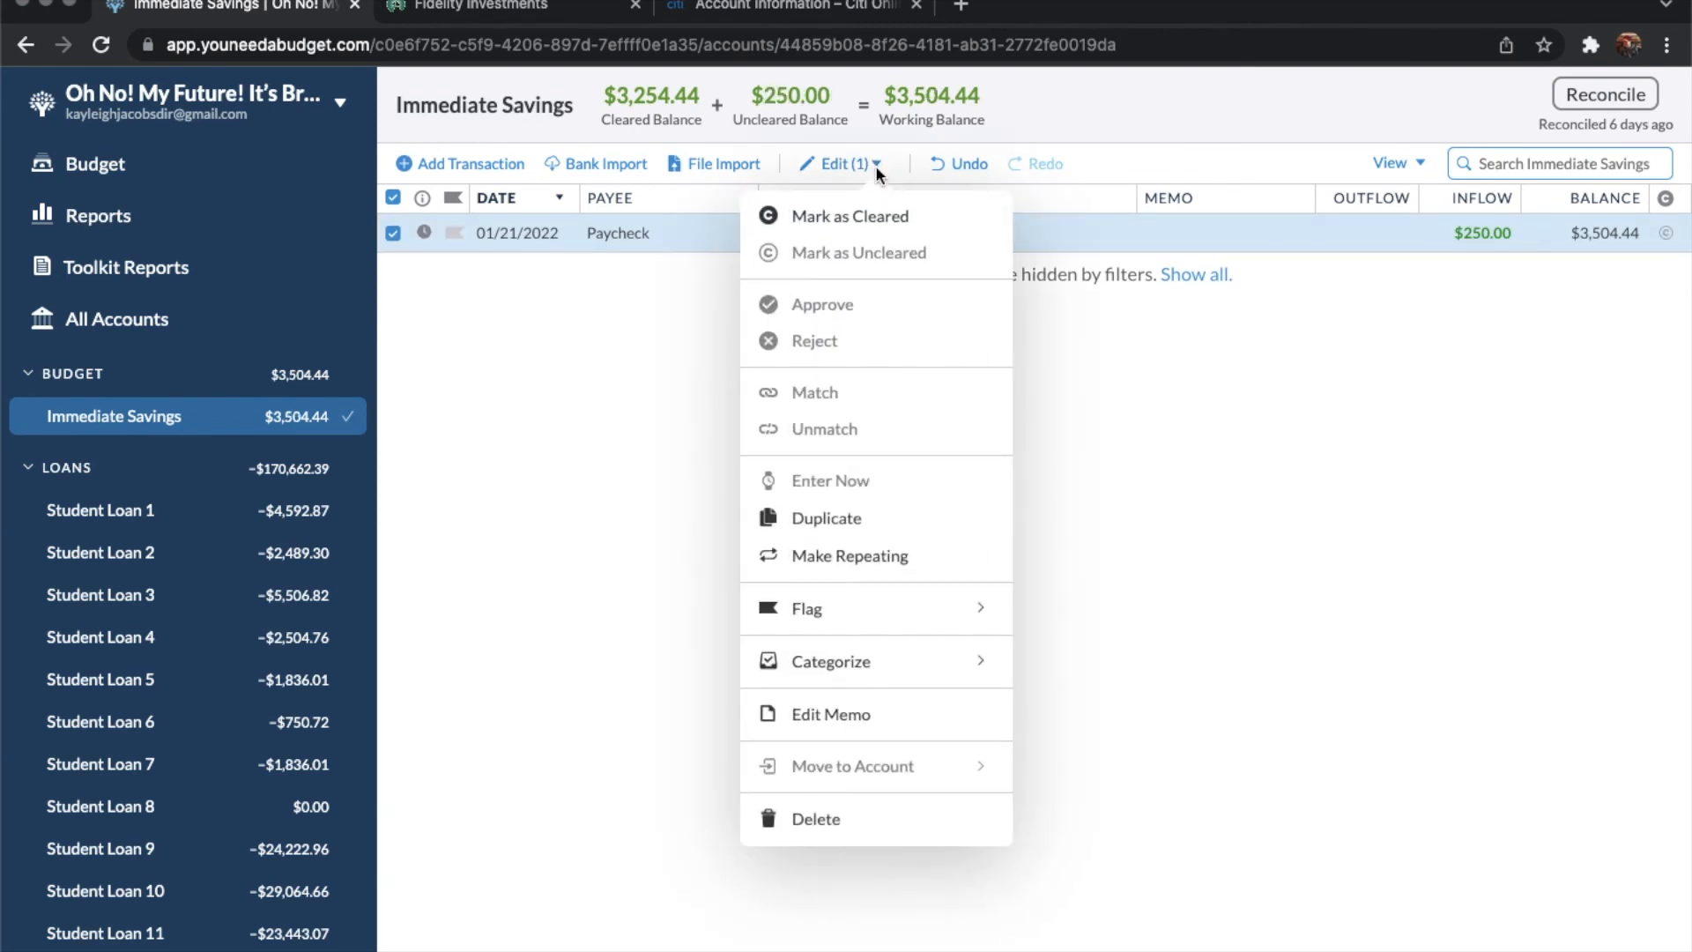
left_click(642, 410)
left_click(392, 233)
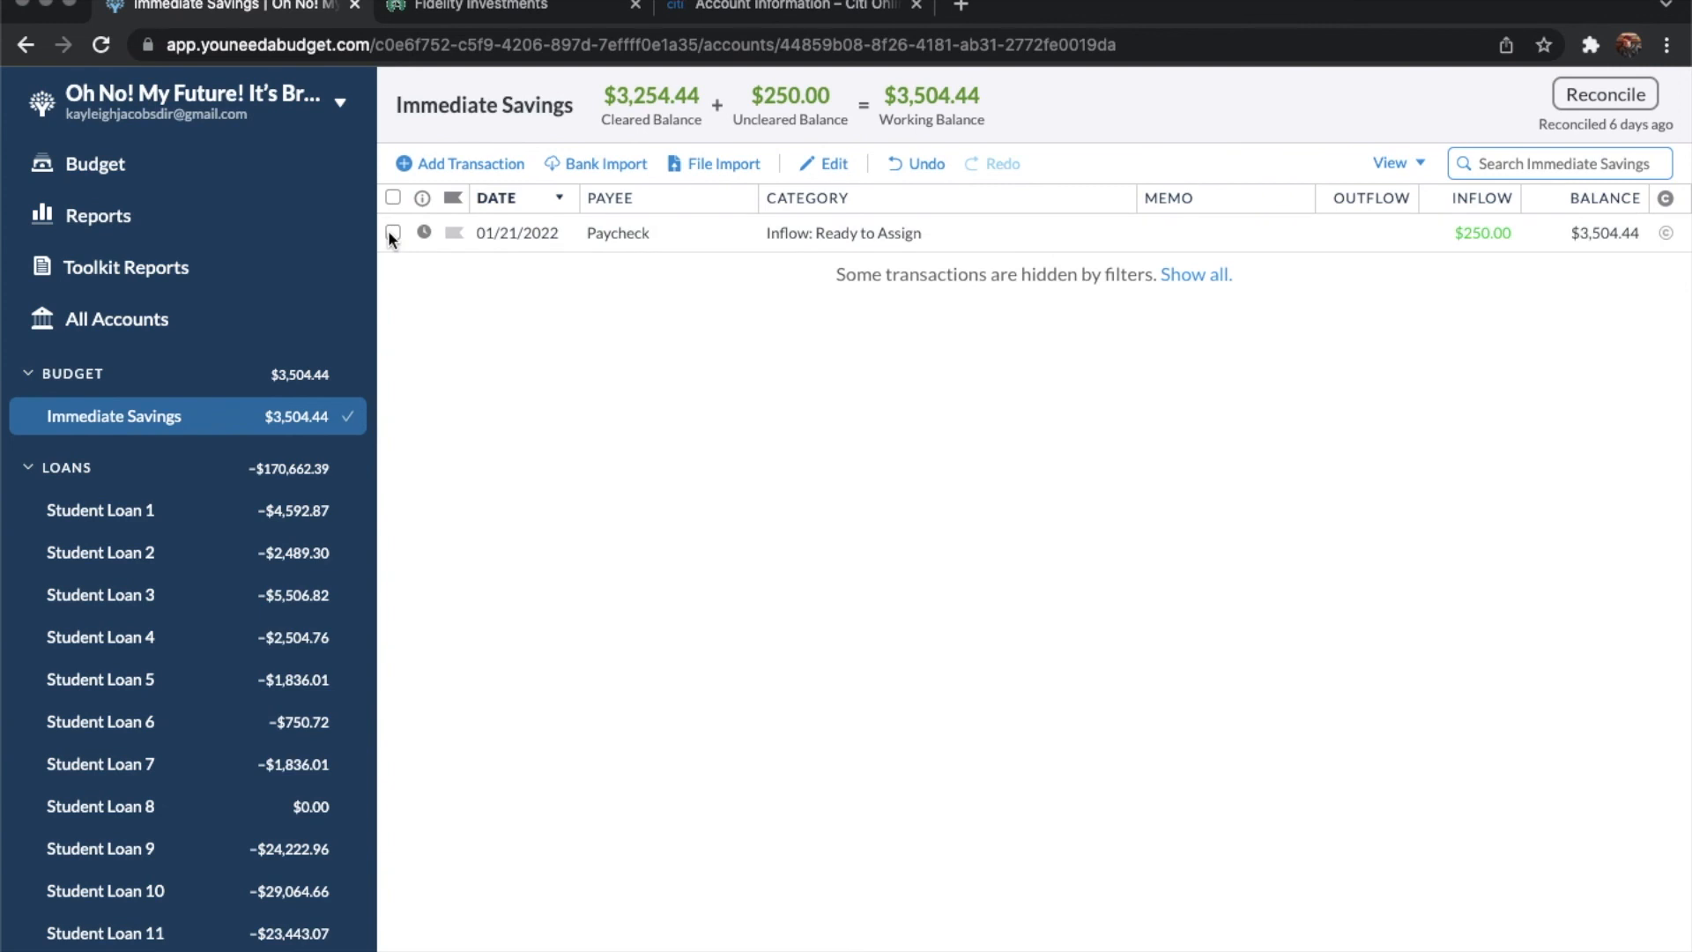
Add 250 to the amount assigned to the Additional Payment category under Student Loans for January 2022.
left_click(123, 167)
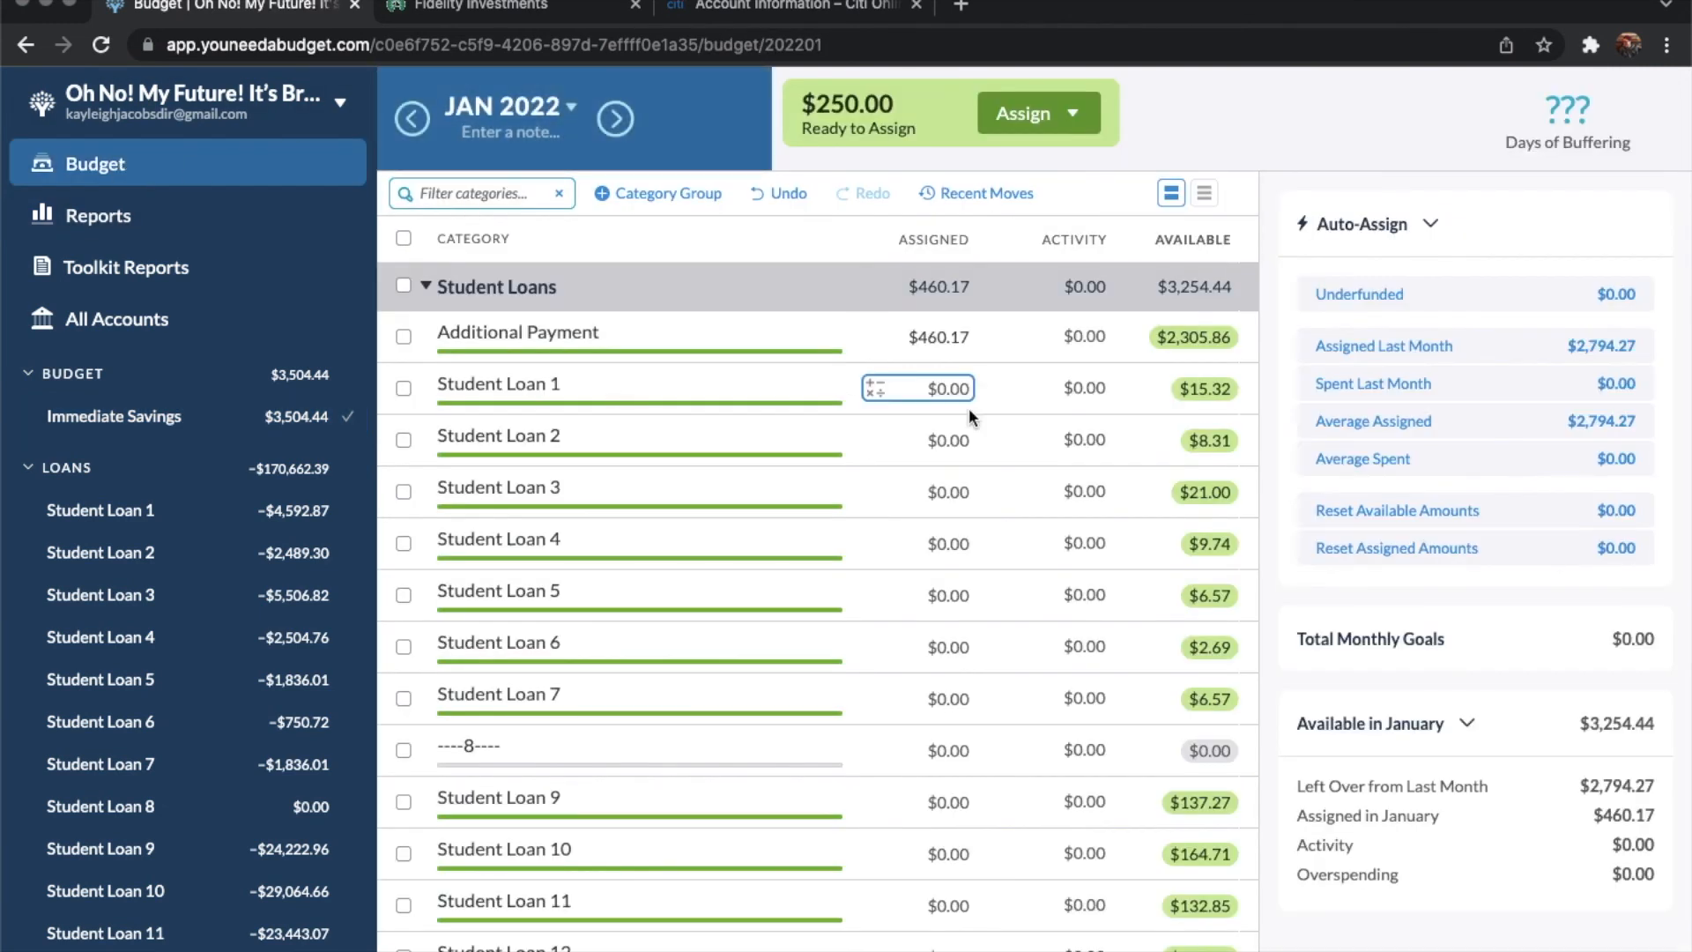
left_click(970, 340)
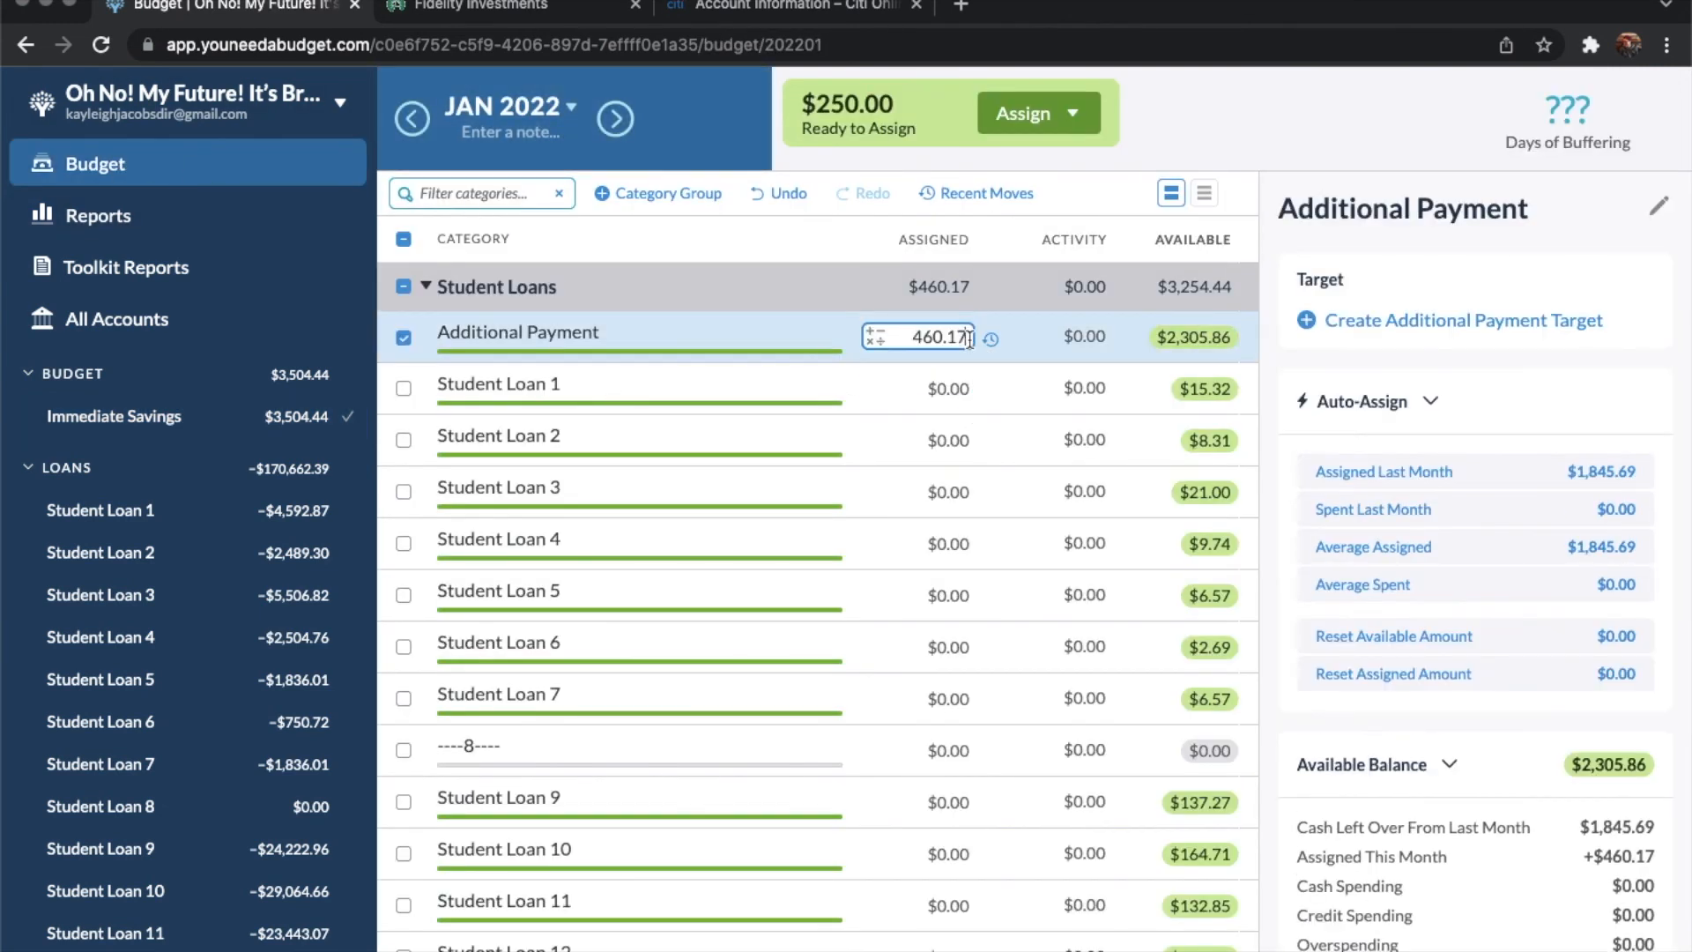
type("+250")
key("Return")
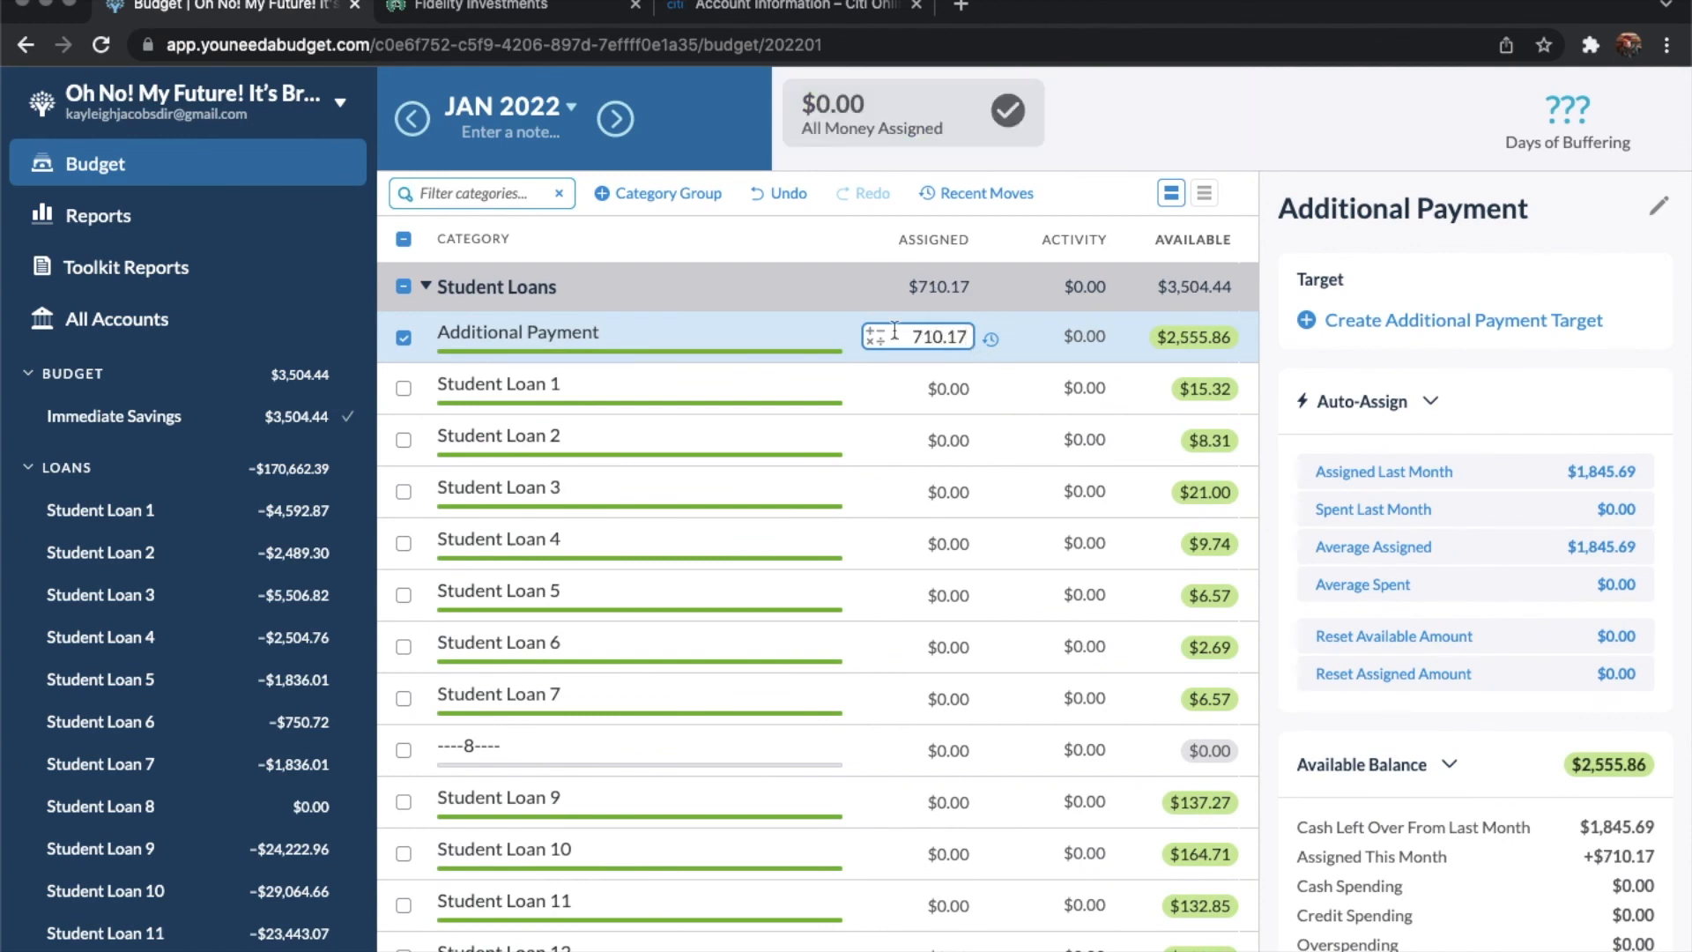
left_click(874, 259)
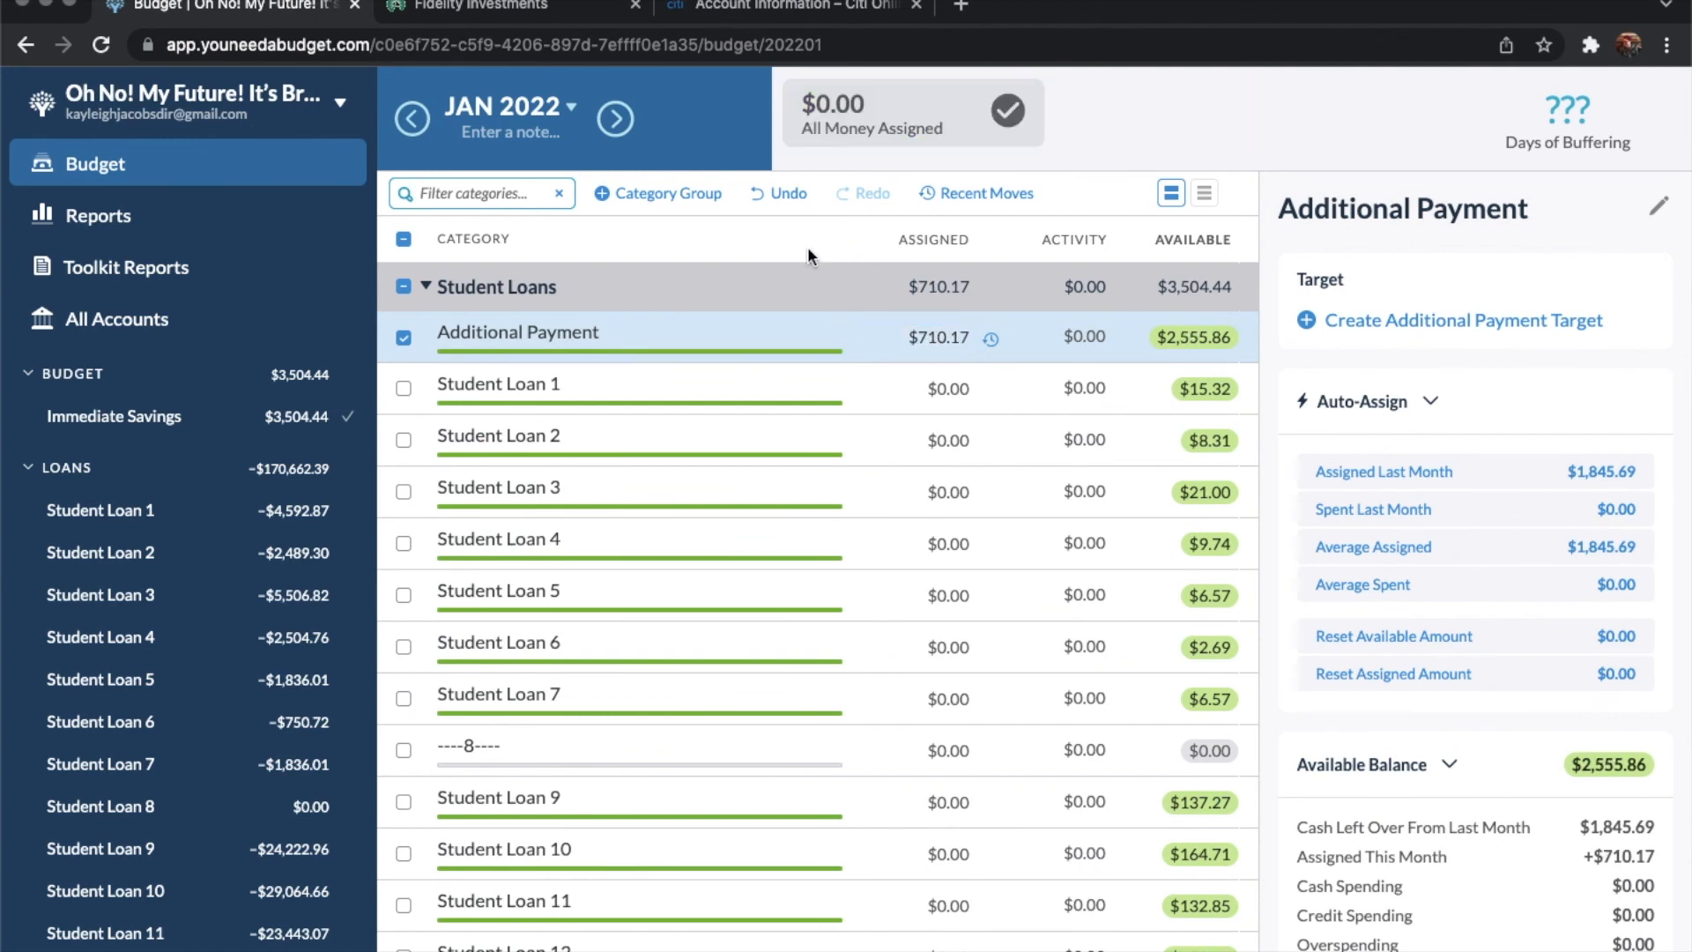